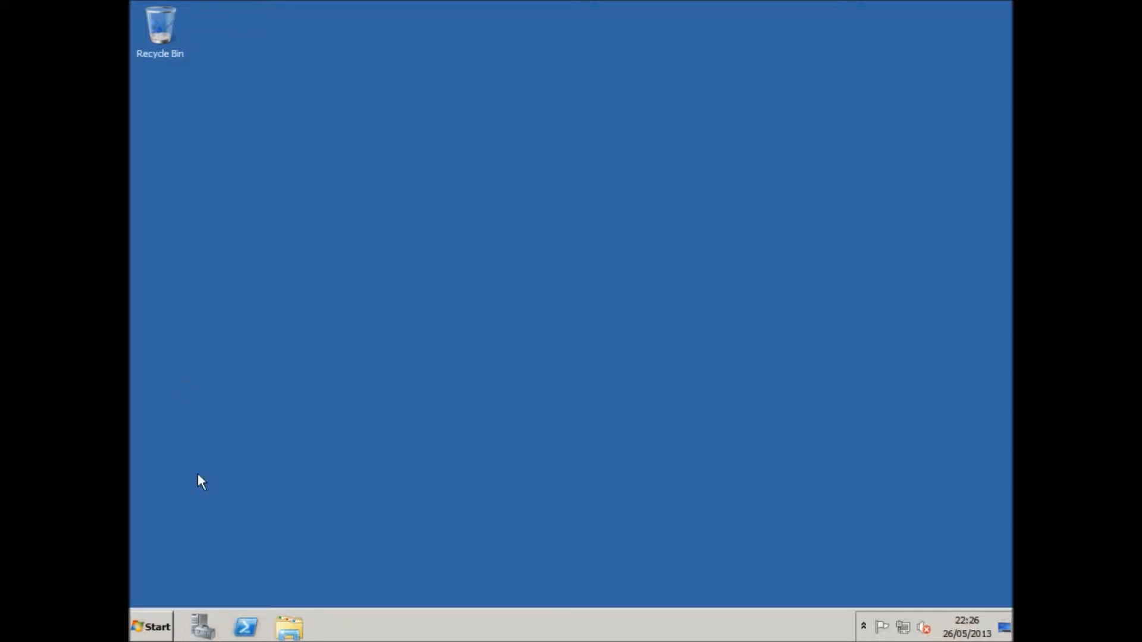
# Launch Server Manager on Windows Server 2008 and enlarge the VirtualBox window.
pyautogui.click(151, 627)
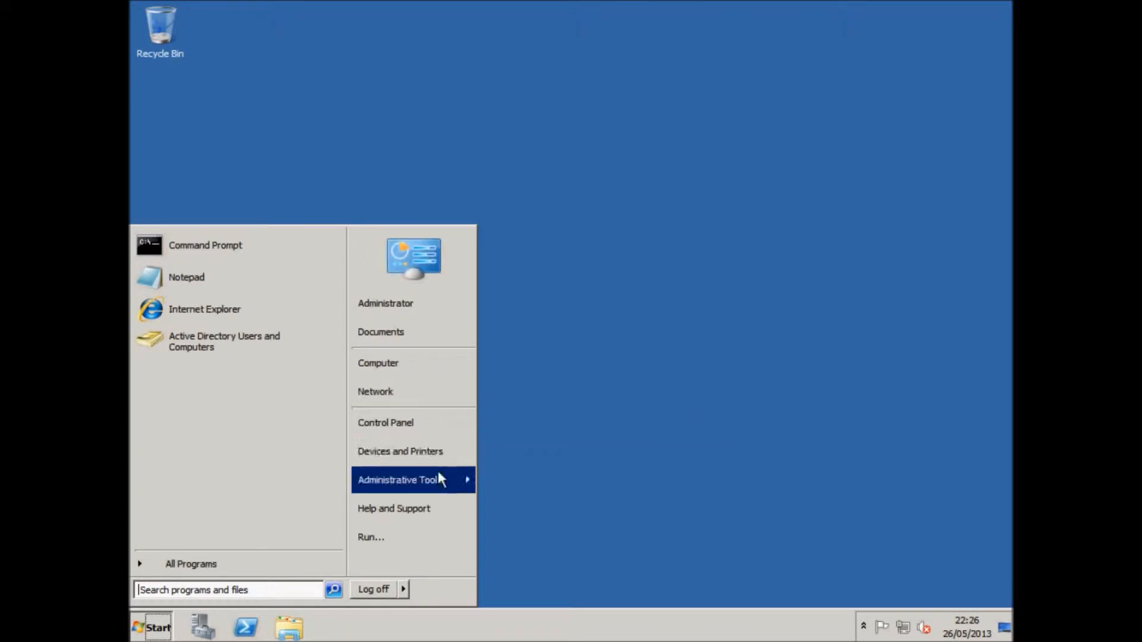
pyautogui.click(624, 395)
pyautogui.click(201, 625)
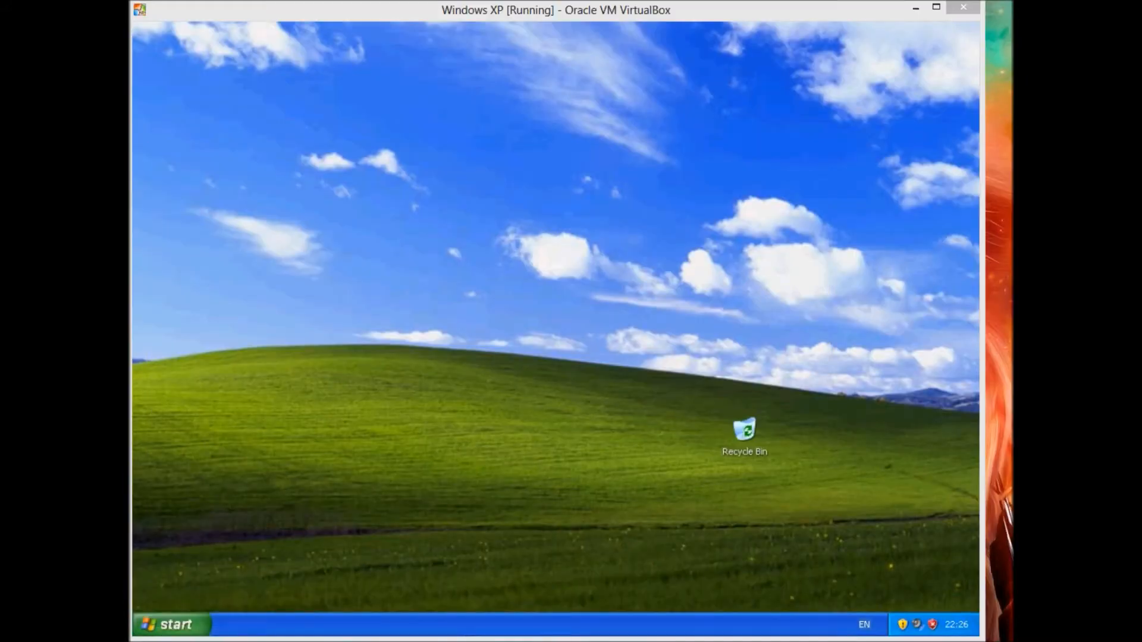
pyautogui.moveTo(981, 46)
pyautogui.mouseDown()
pyautogui.moveTo(1006, 48)
pyautogui.moveTo(984, 47)
pyautogui.mouseUp()
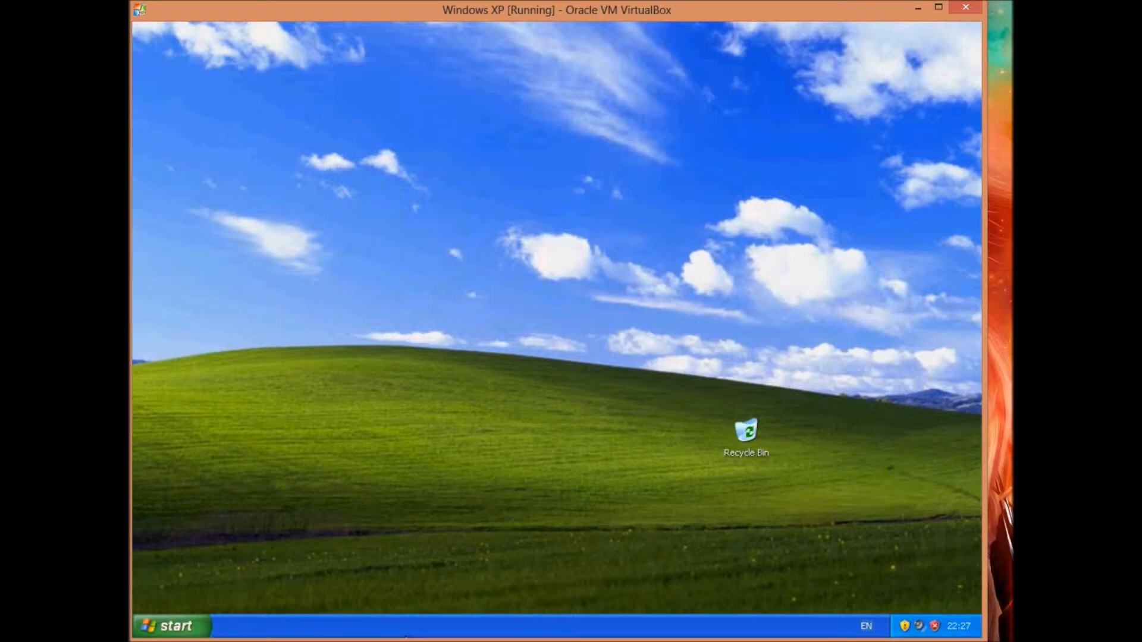
# In VirtualBox Manager, review the Windows XP adapter 1 network attachment, then cancel without changes.
pyautogui.moveTo(256, 633)
pyautogui.click(156, 612)
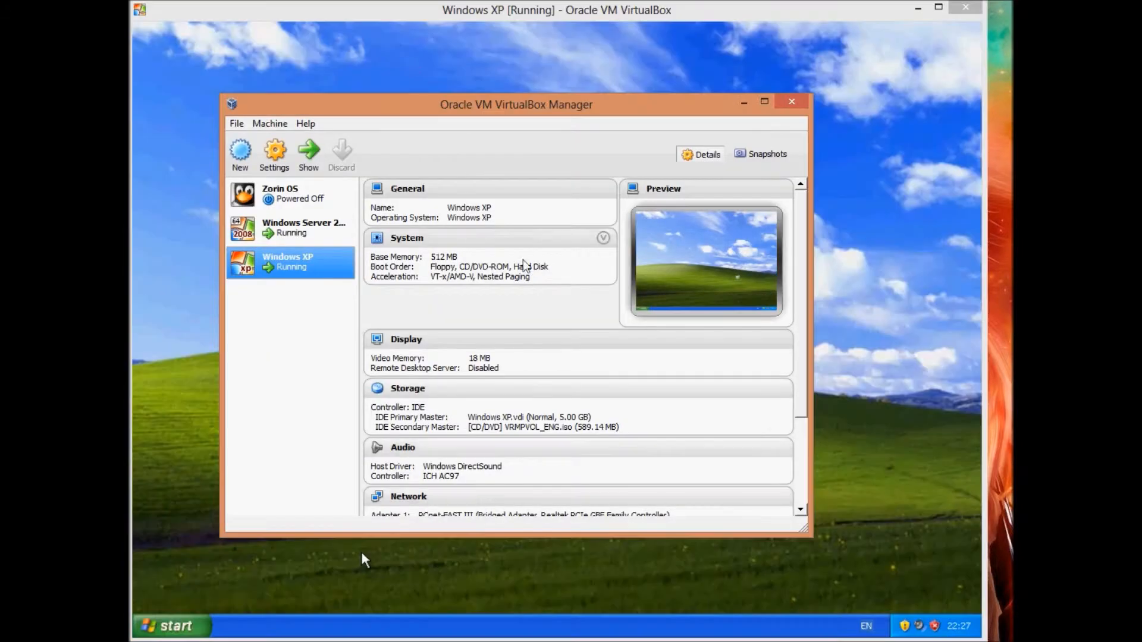
pyautogui.rightClick(305, 272)
pyautogui.click(288, 297)
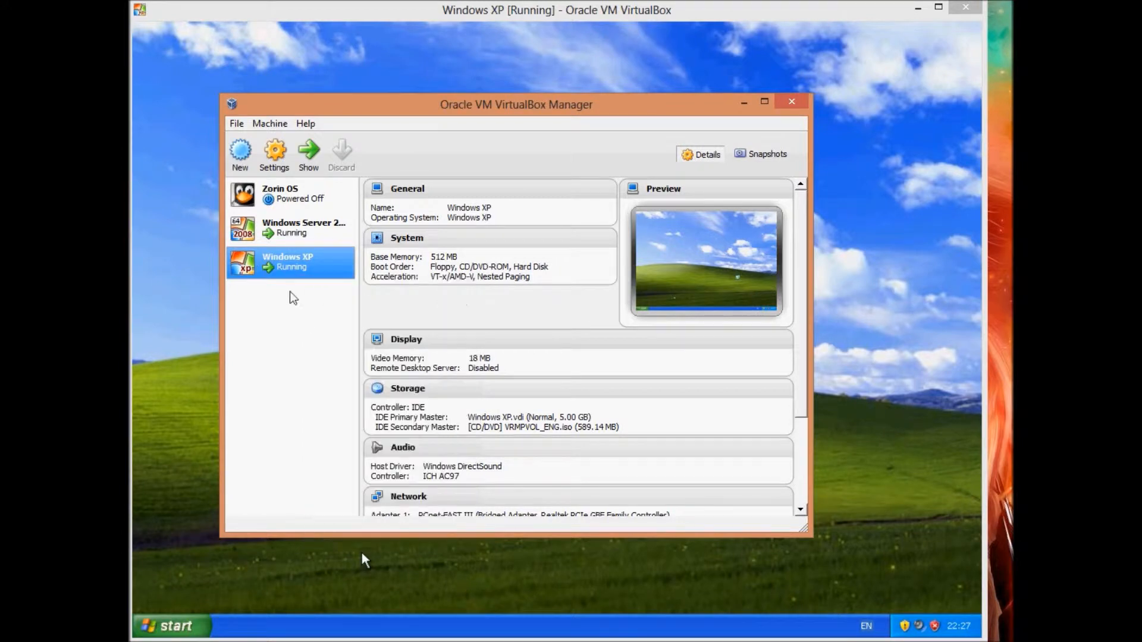
pyautogui.rightClick(273, 264)
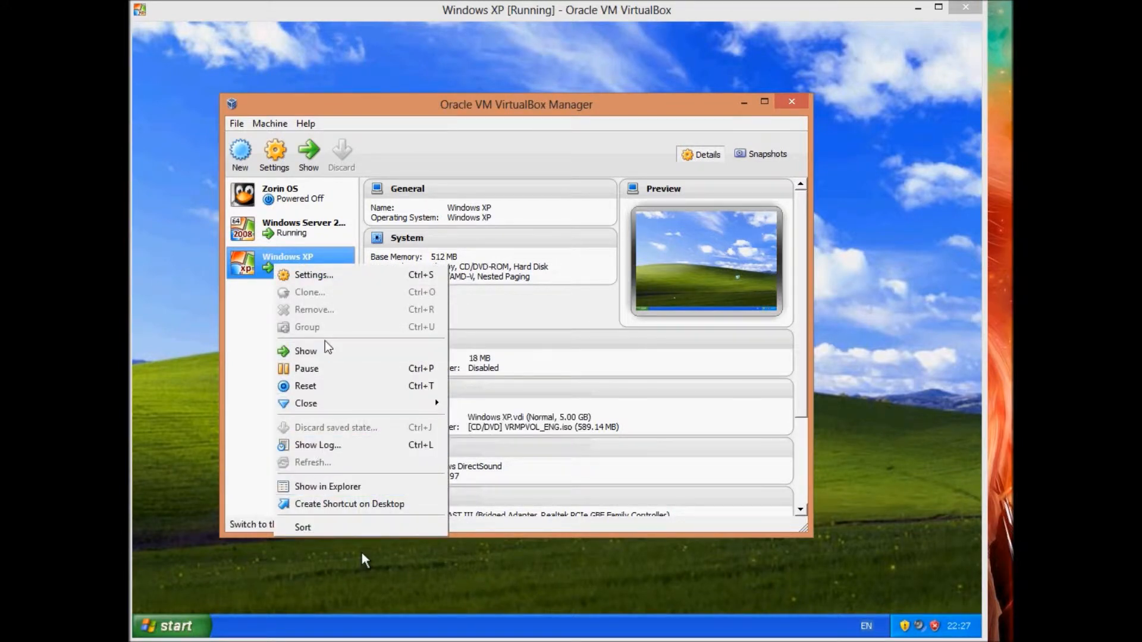
pyautogui.click(313, 274)
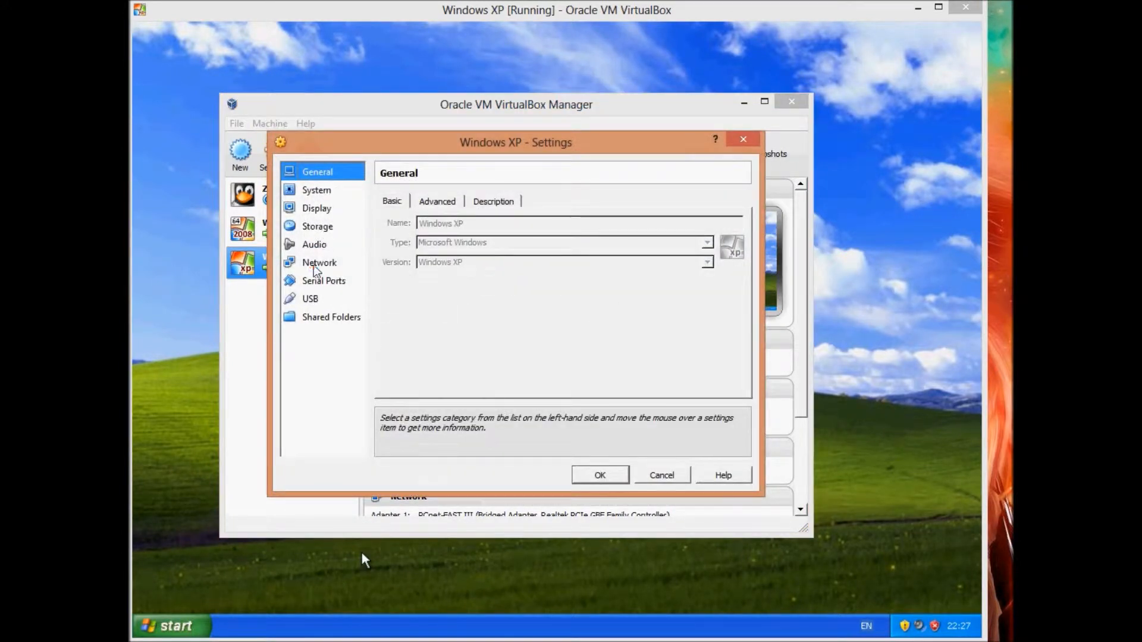
pyautogui.click(315, 266)
pyautogui.click(493, 242)
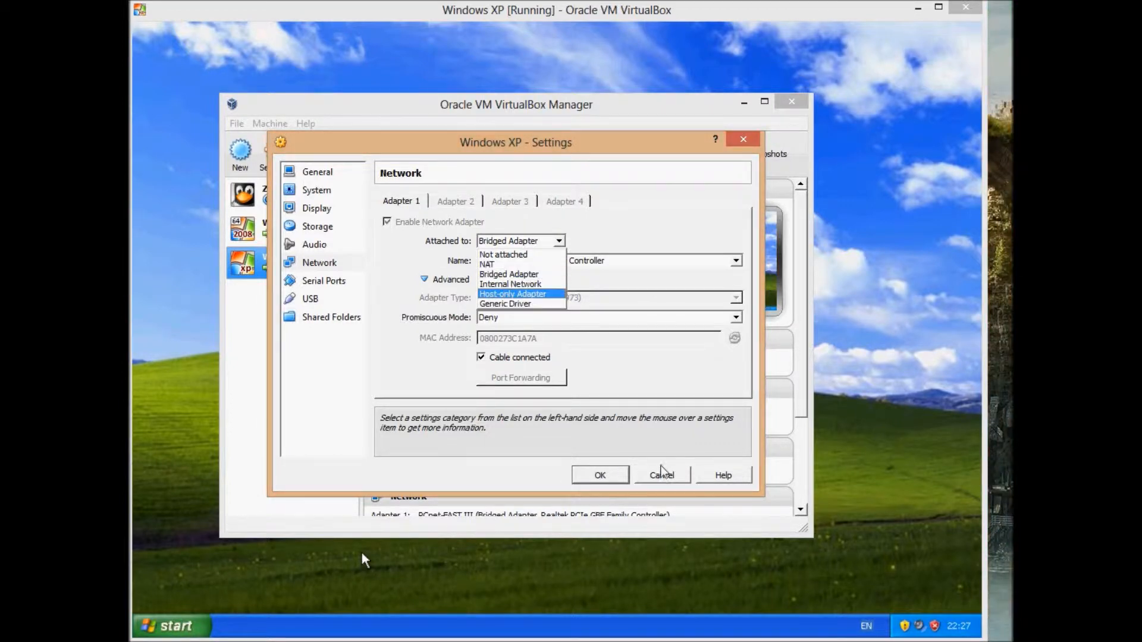
pyautogui.click(661, 471)
# Minimize VirtualBox Manager and switch from the XP desktop to the Windows Server 2008 VM.
pyautogui.click(743, 103)
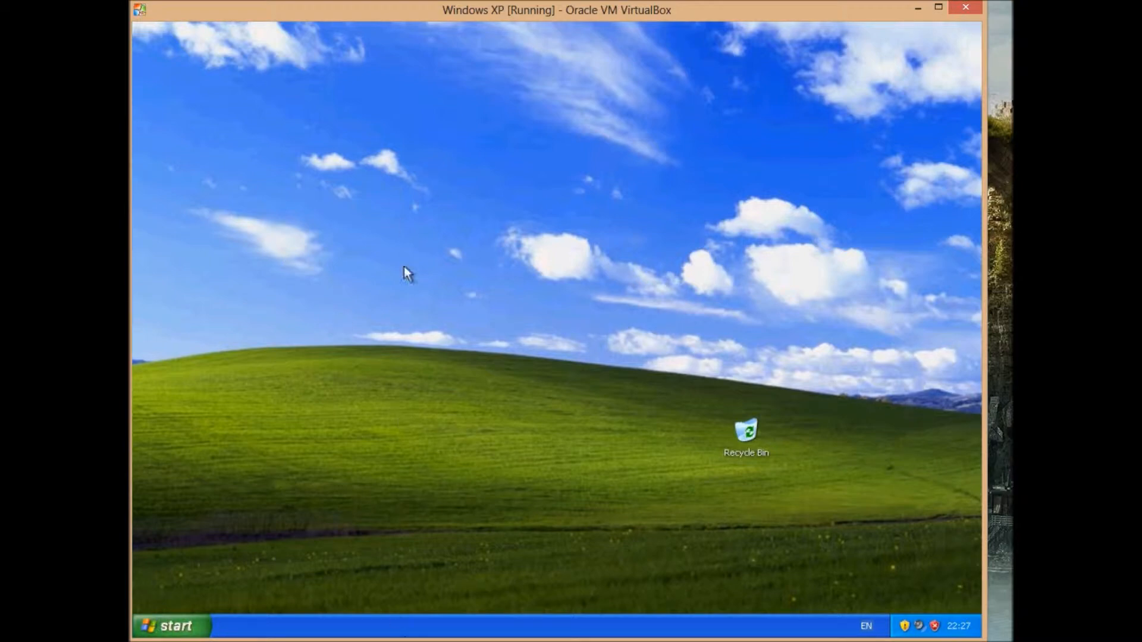
pyautogui.moveTo(507, 640)
pyautogui.click(164, 627)
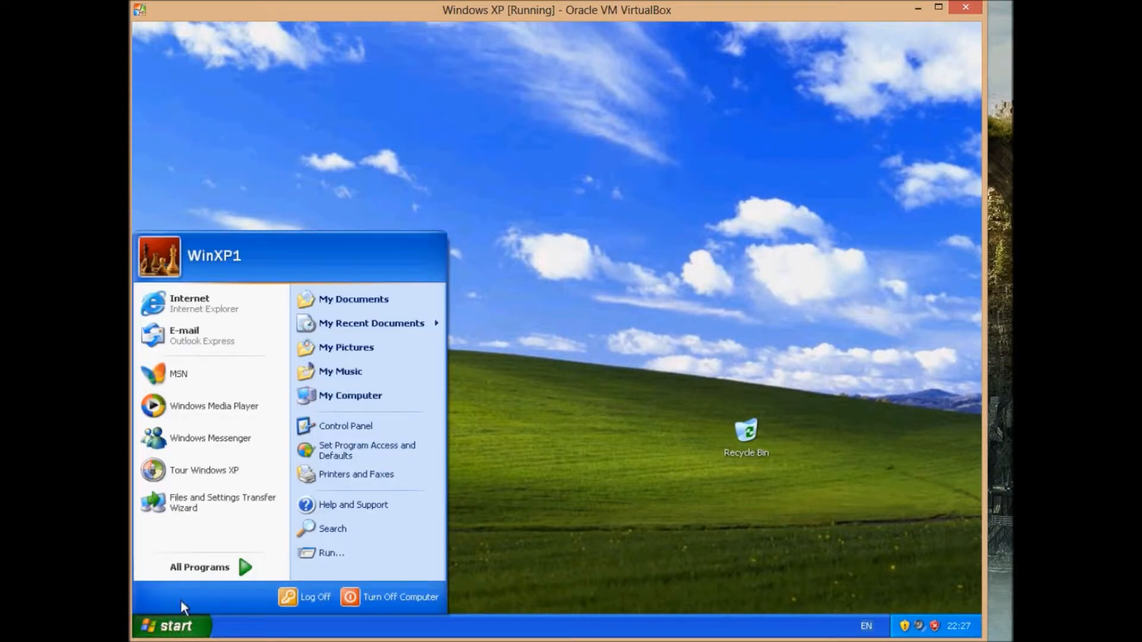
pyautogui.click(619, 378)
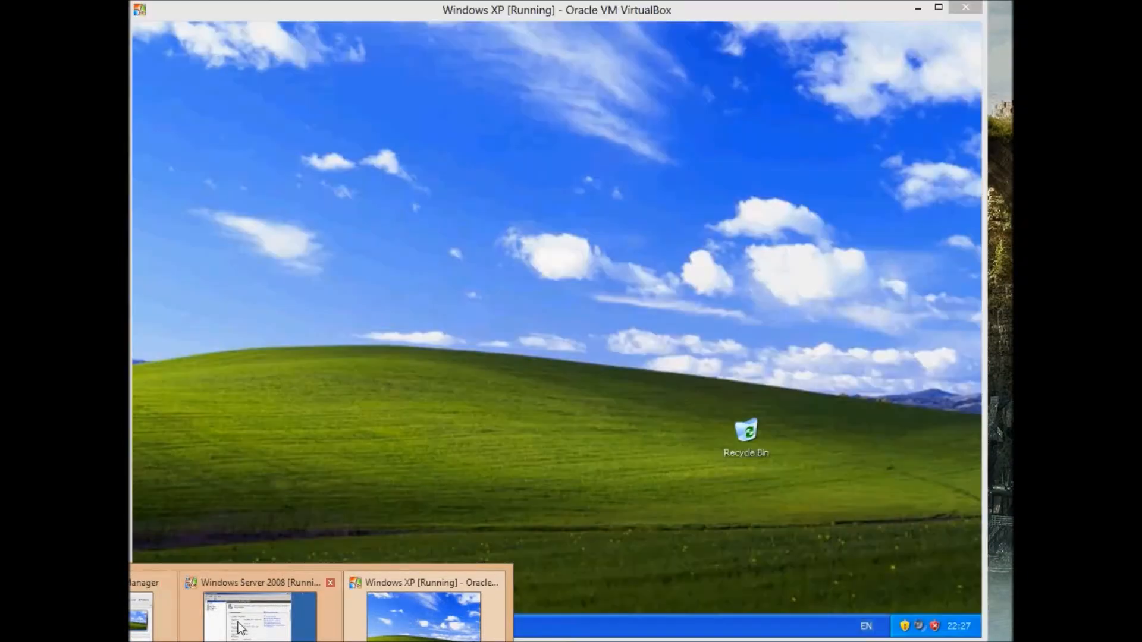
pyautogui.click(241, 628)
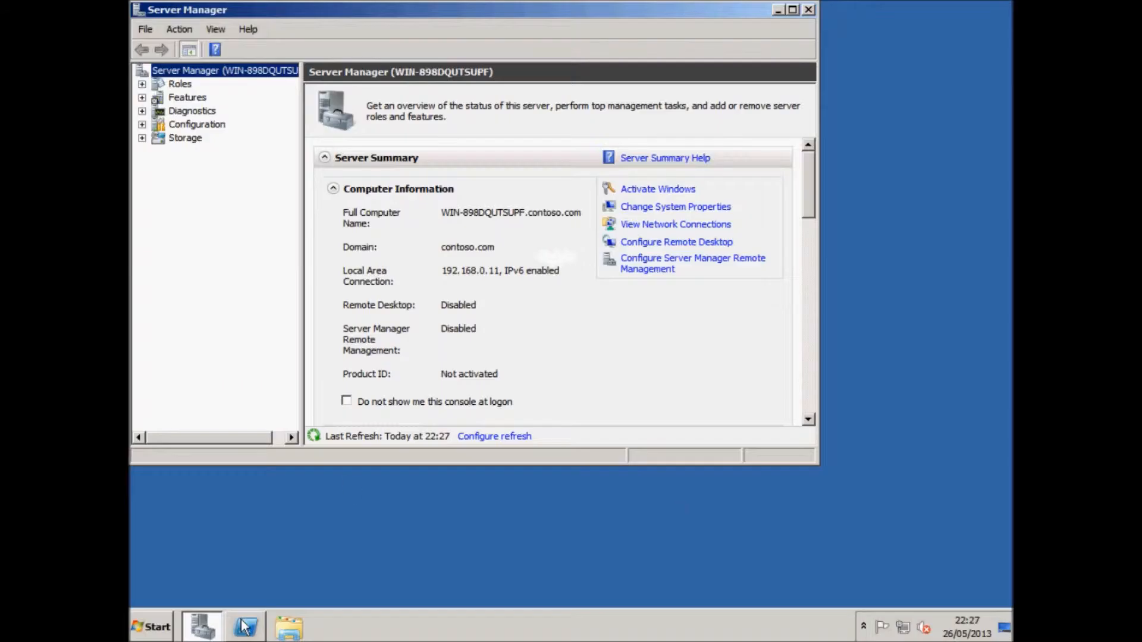
# Close Server Manager and launch Active Directory Users and Computers from Administrative Tools.
pyautogui.click(809, 9)
pyautogui.click(150, 634)
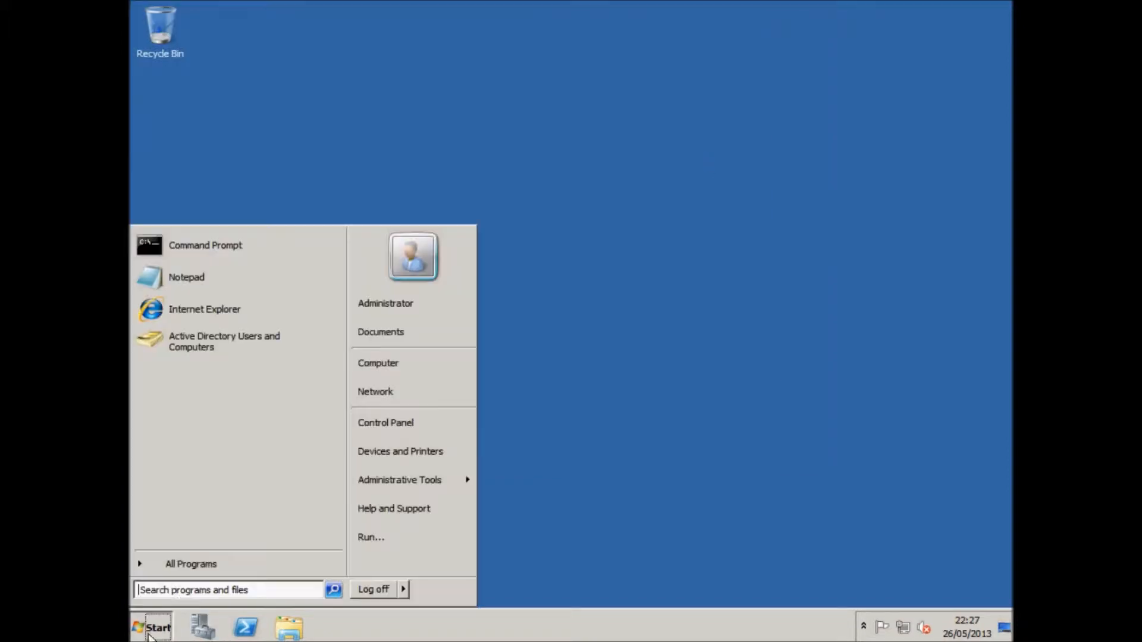
pyautogui.click(184, 574)
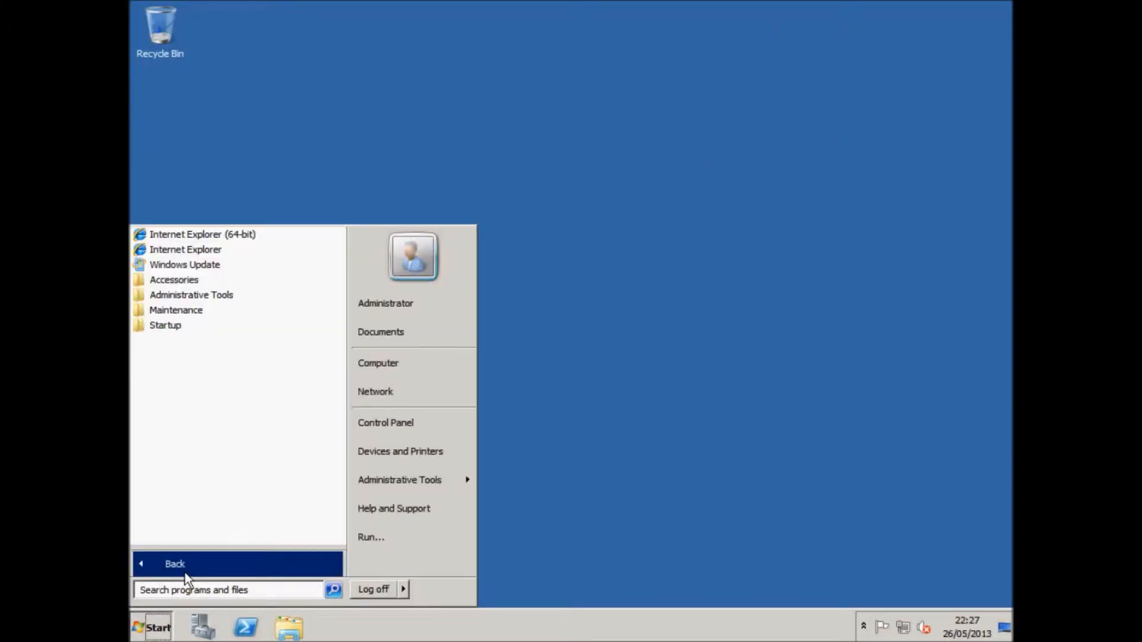
pyautogui.click(213, 295)
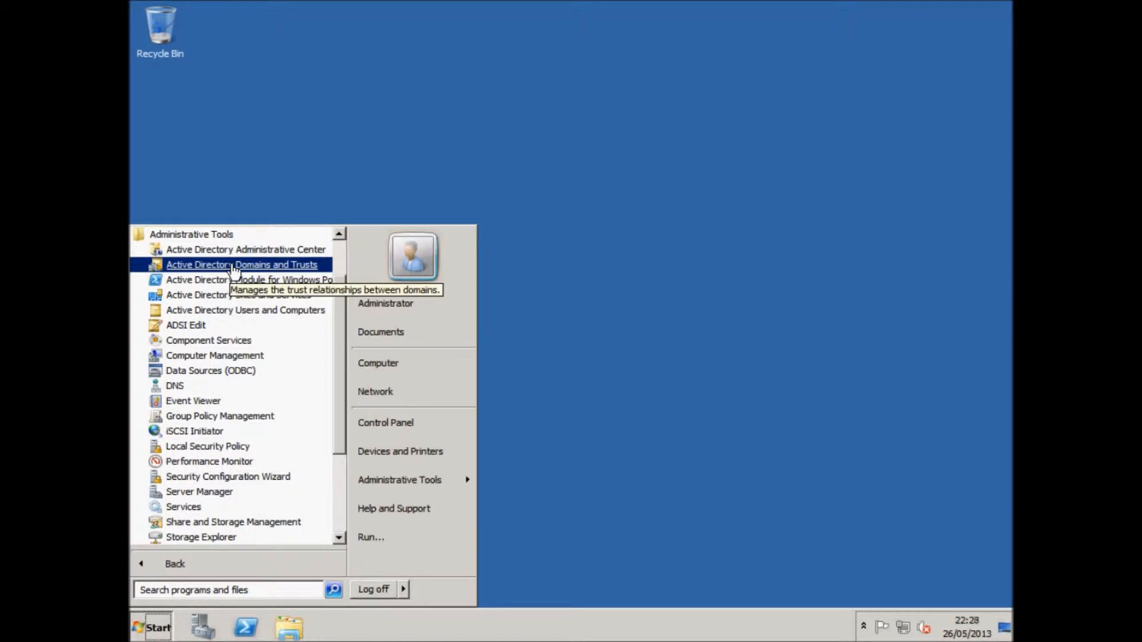
pyautogui.click(246, 315)
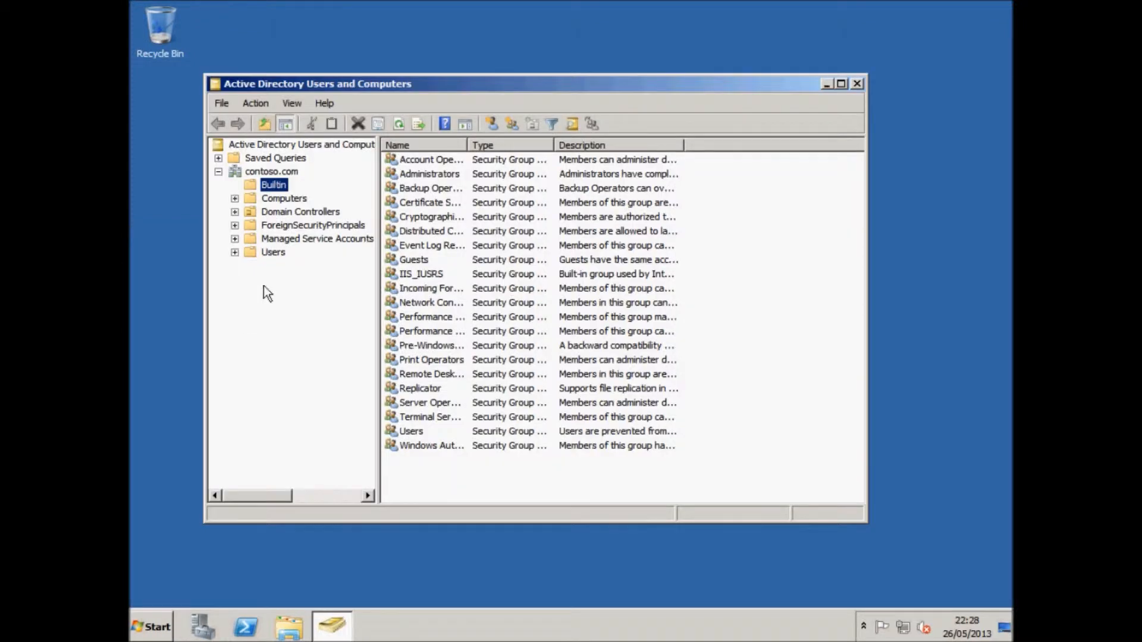
# Expand contoso.com and view its empty Computers container.
pyautogui.click(218, 172)
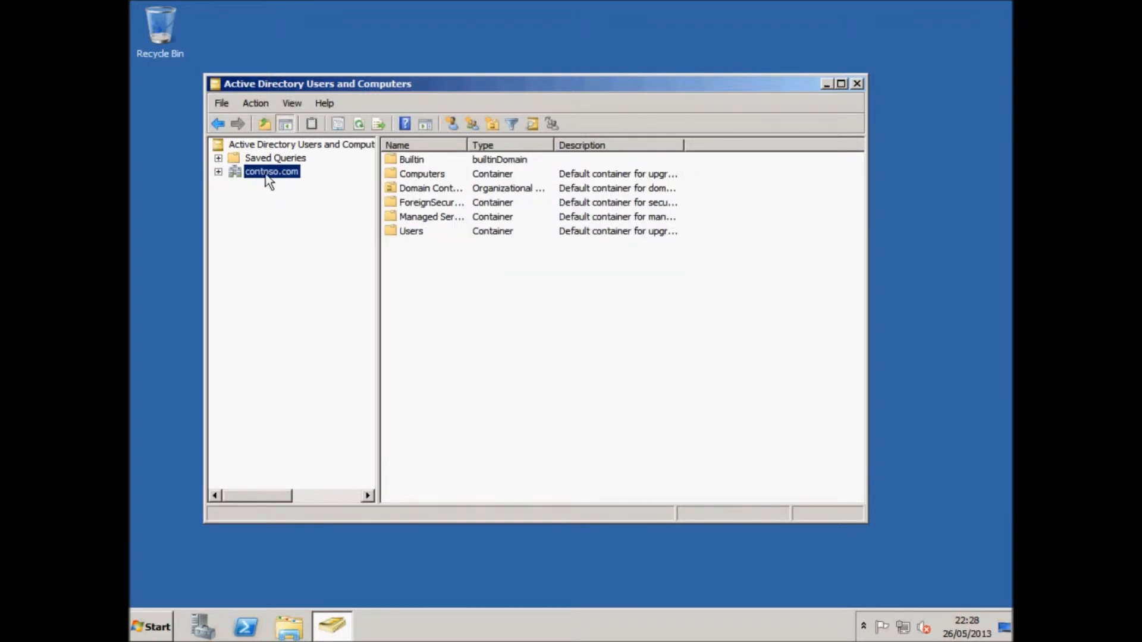
pyautogui.click(218, 172)
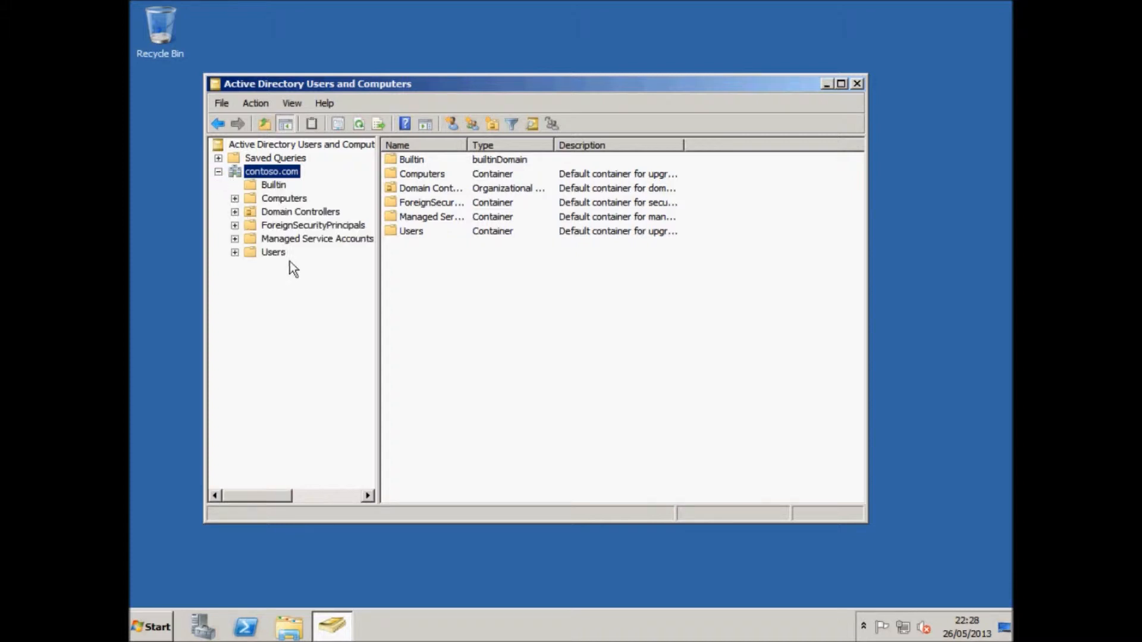
pyautogui.click(255, 198)
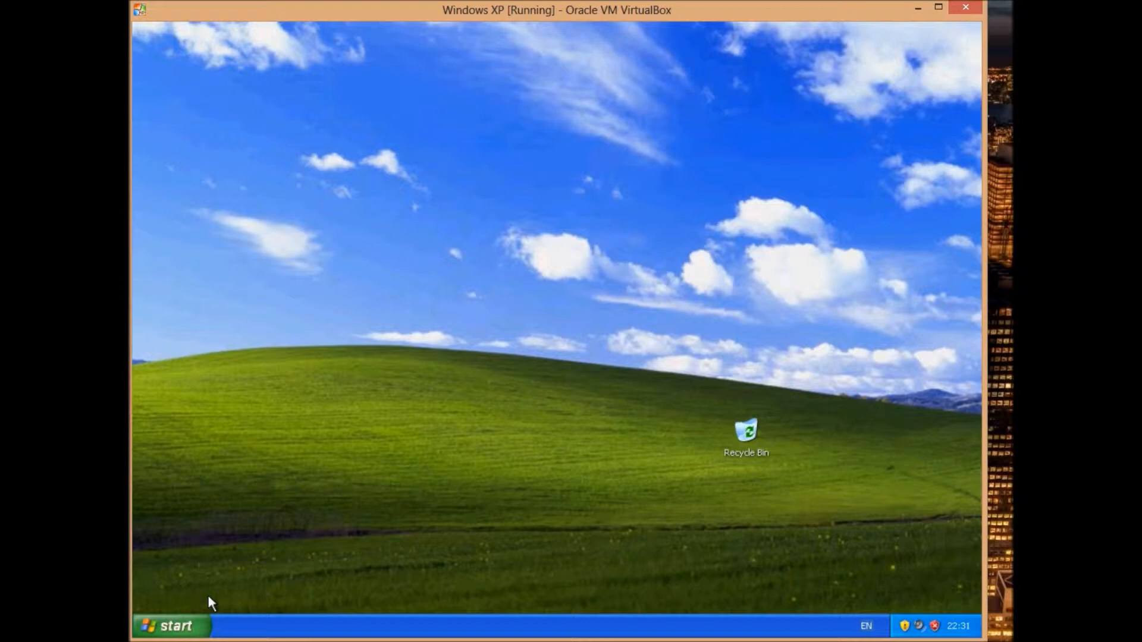
# Open My Computer's System Properties on XP and view the Computer Name tab showing WORKGROUP.
pyautogui.click(188, 618)
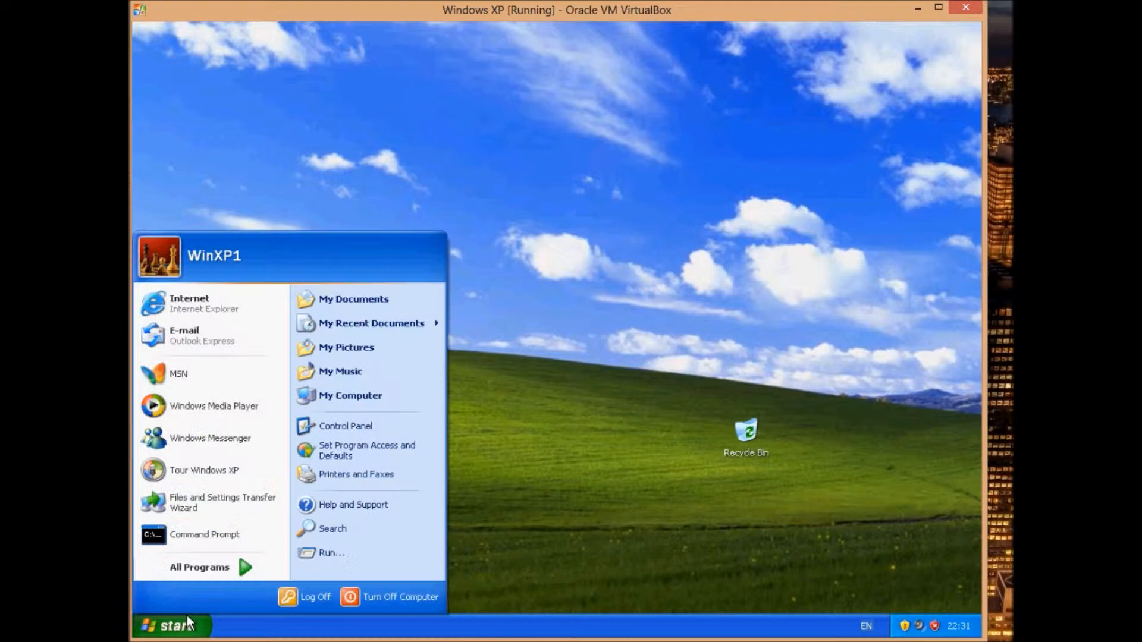
pyautogui.rightClick(380, 394)
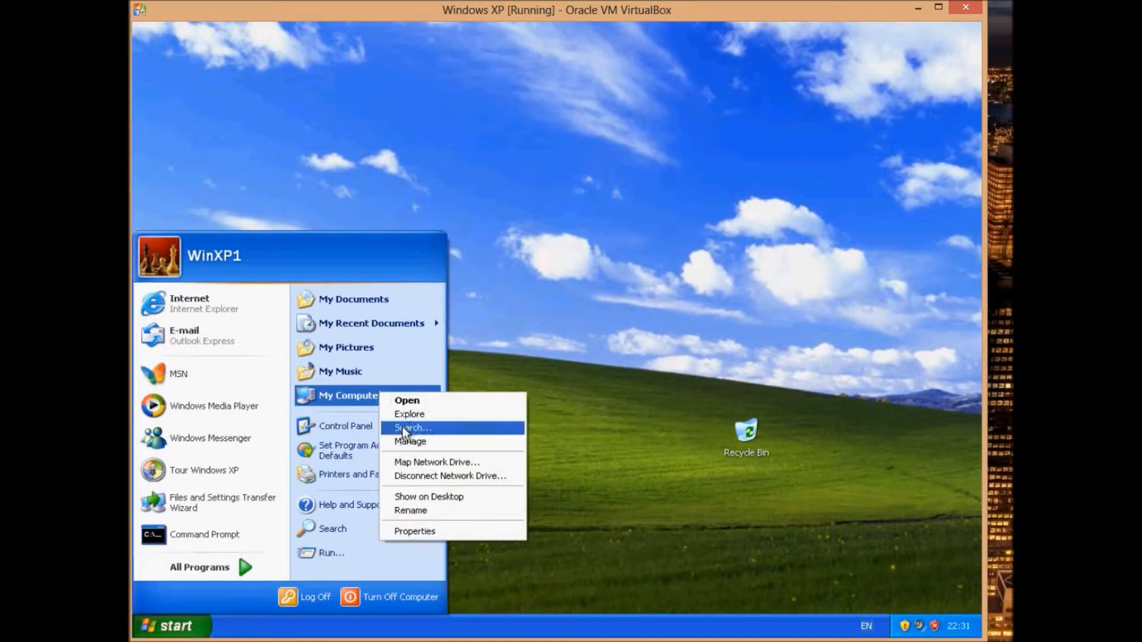
pyautogui.click(407, 532)
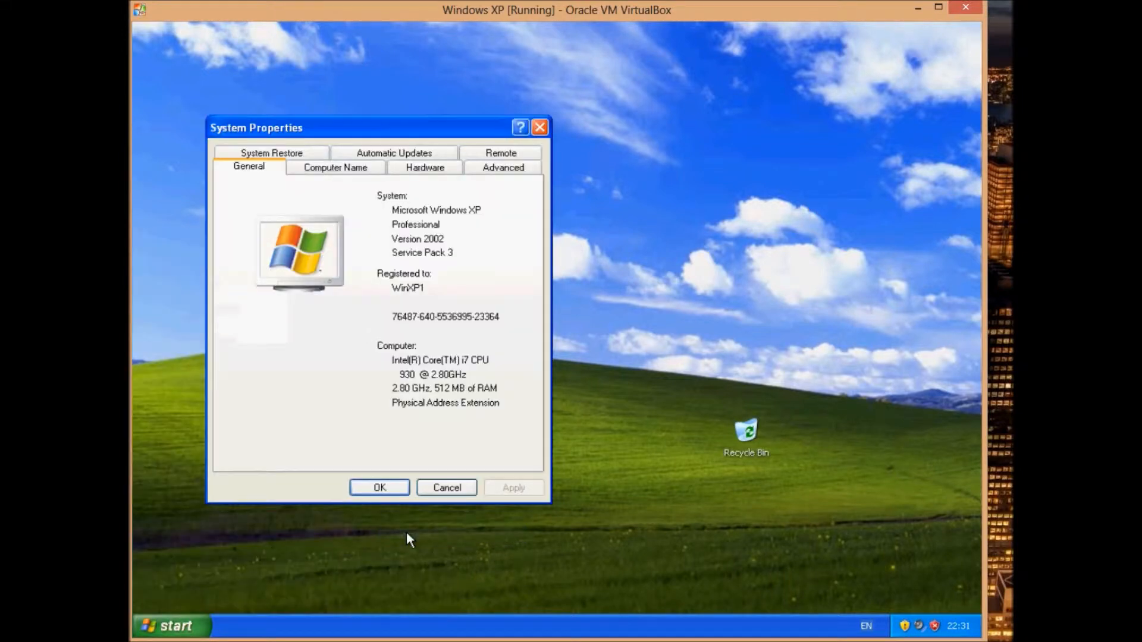
pyautogui.click(345, 170)
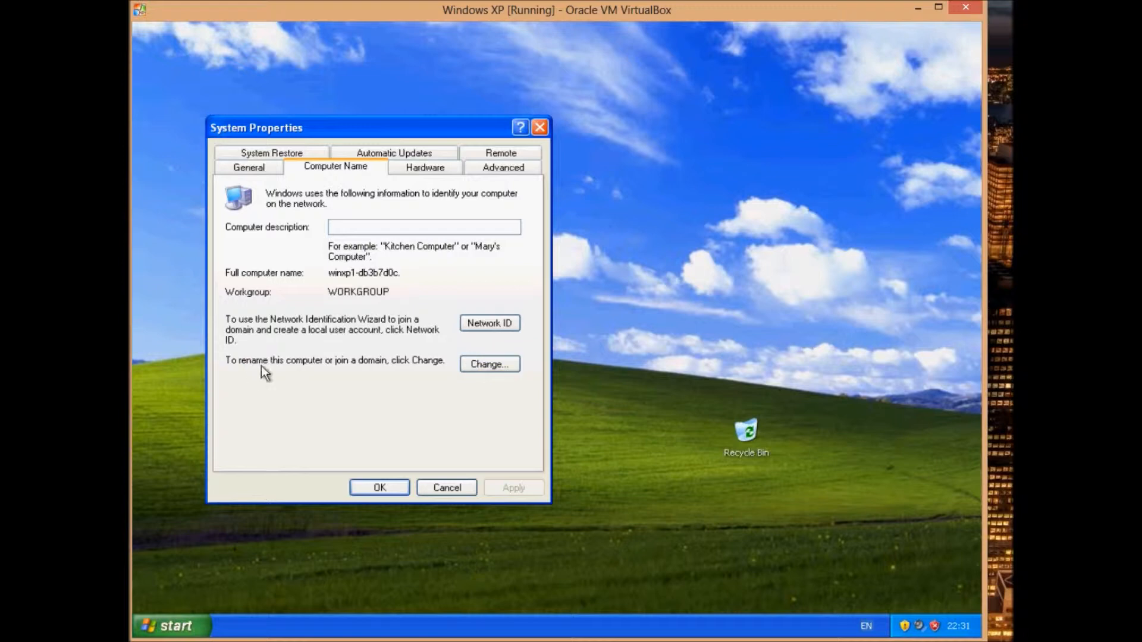
# Try joining domain contoso.com, dismiss the contact error, then change the domain to contoso.
pyautogui.click(479, 362)
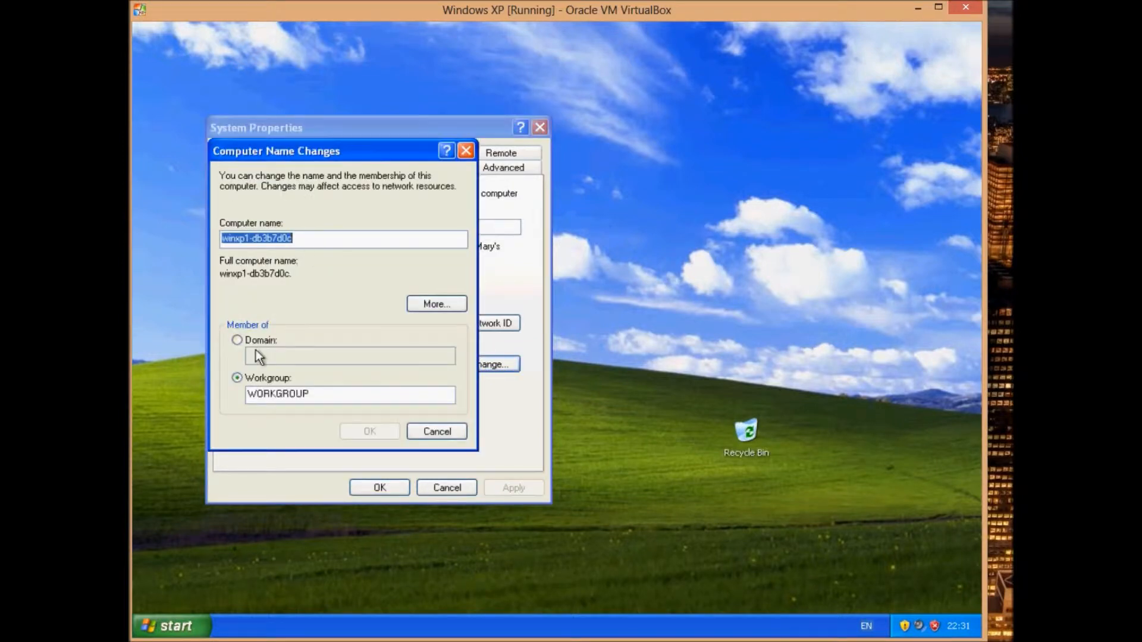
pyautogui.moveTo(315, 395); pyautogui.dragTo(224, 396)
pyautogui.click(237, 340)
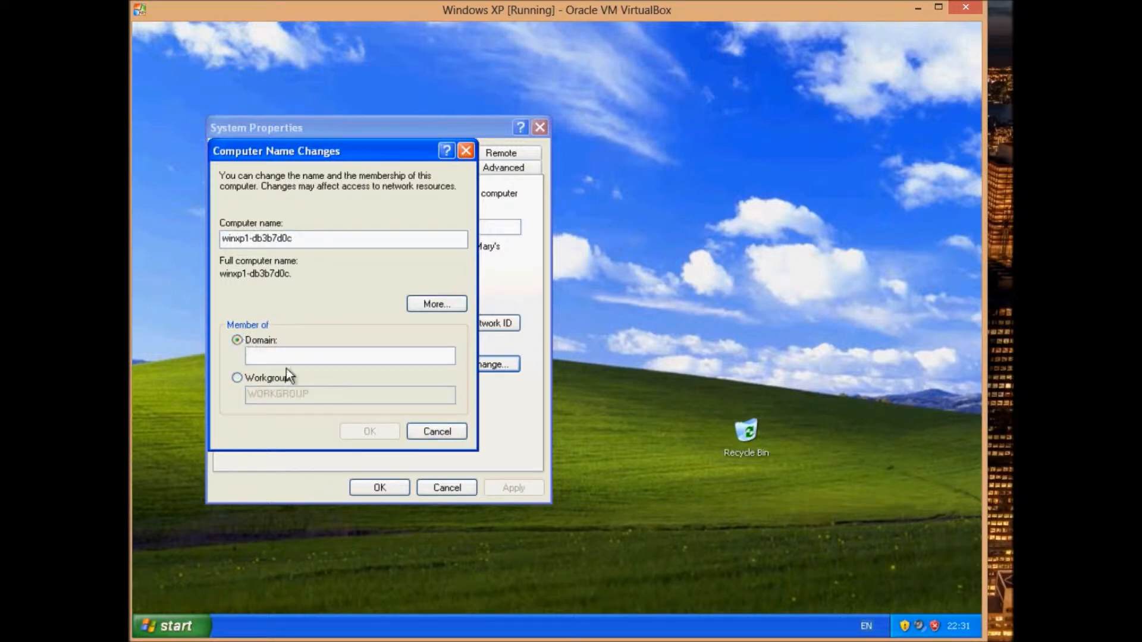
pyautogui.click(288, 360)
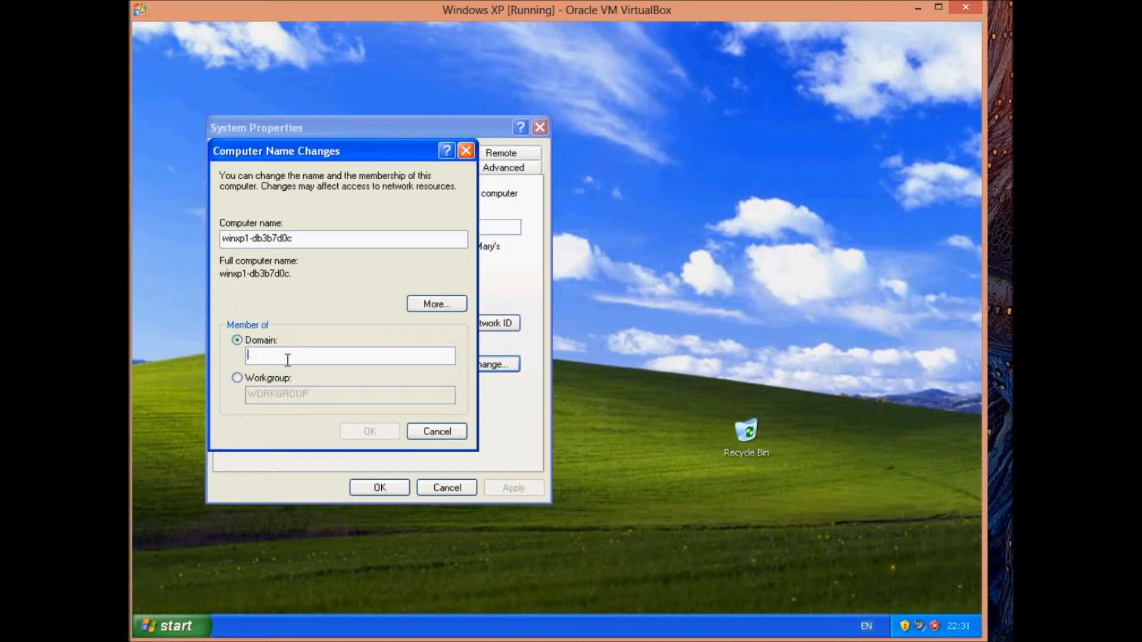
pyautogui.write('contoso.com')
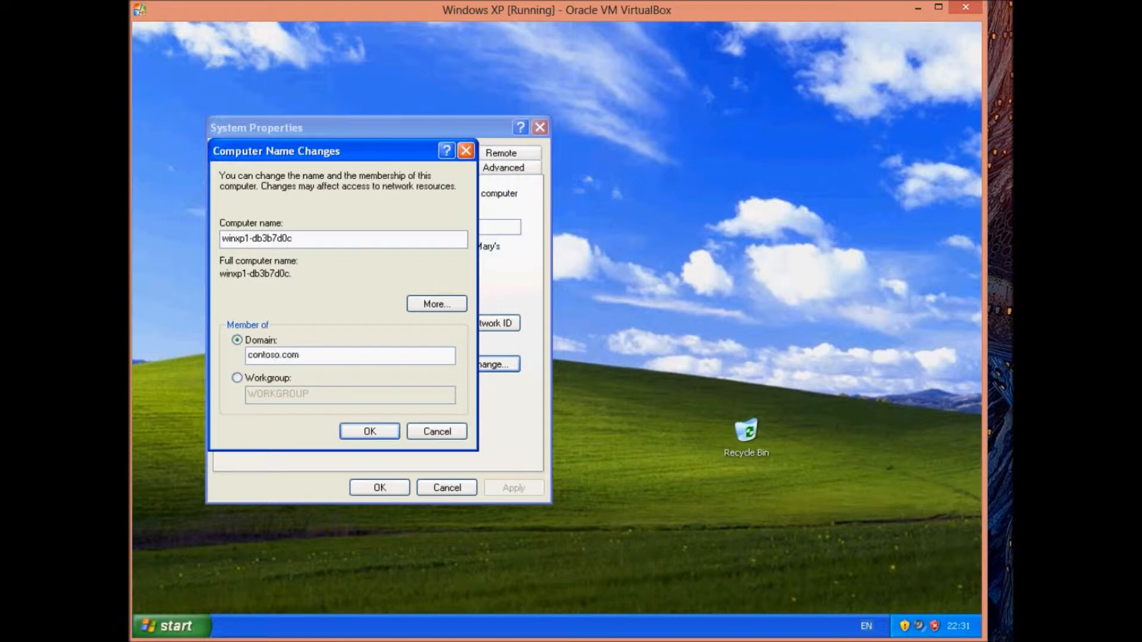
pyautogui.click(392, 431)
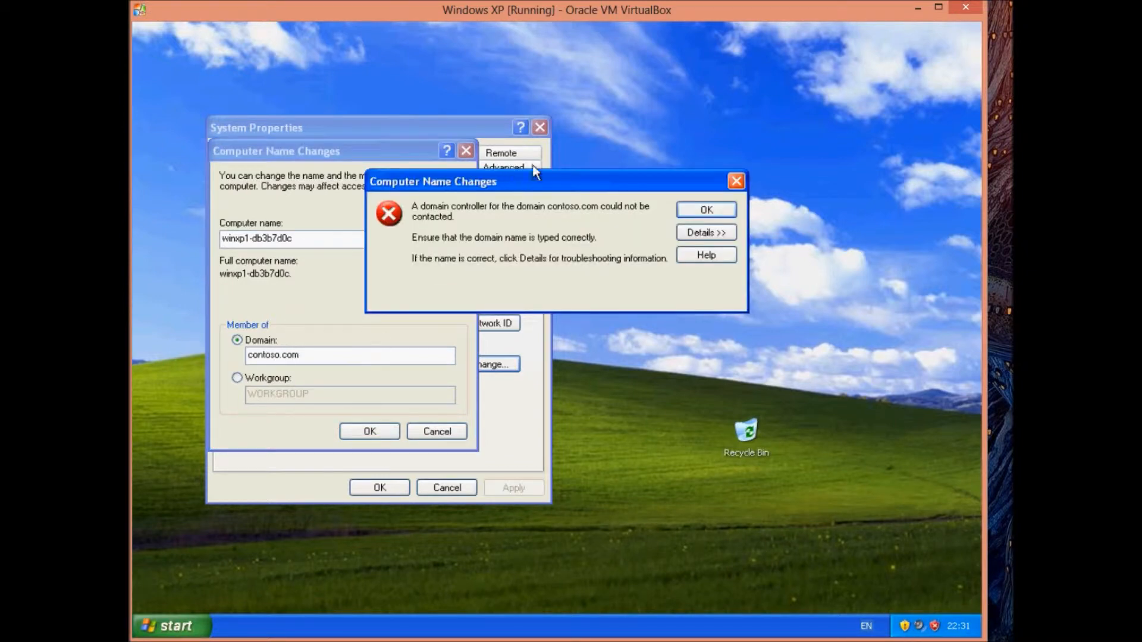
pyautogui.click(696, 212)
pyautogui.click(323, 353)
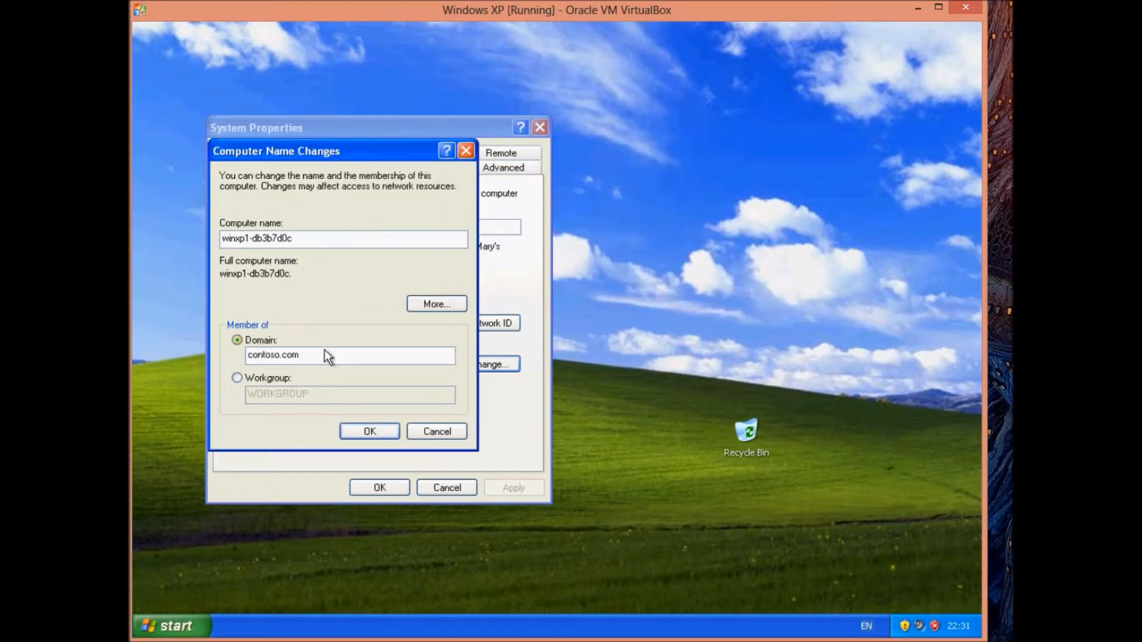
pyautogui.press('BackSpace')
pyautogui.press('BackSpace')
pyautogui.press('BackSpace')
pyautogui.press('BackSpace')
# Join the contoso domain by supplying the administrator account name and its password.
pyautogui.click(378, 434)
pyautogui.click(574, 335)
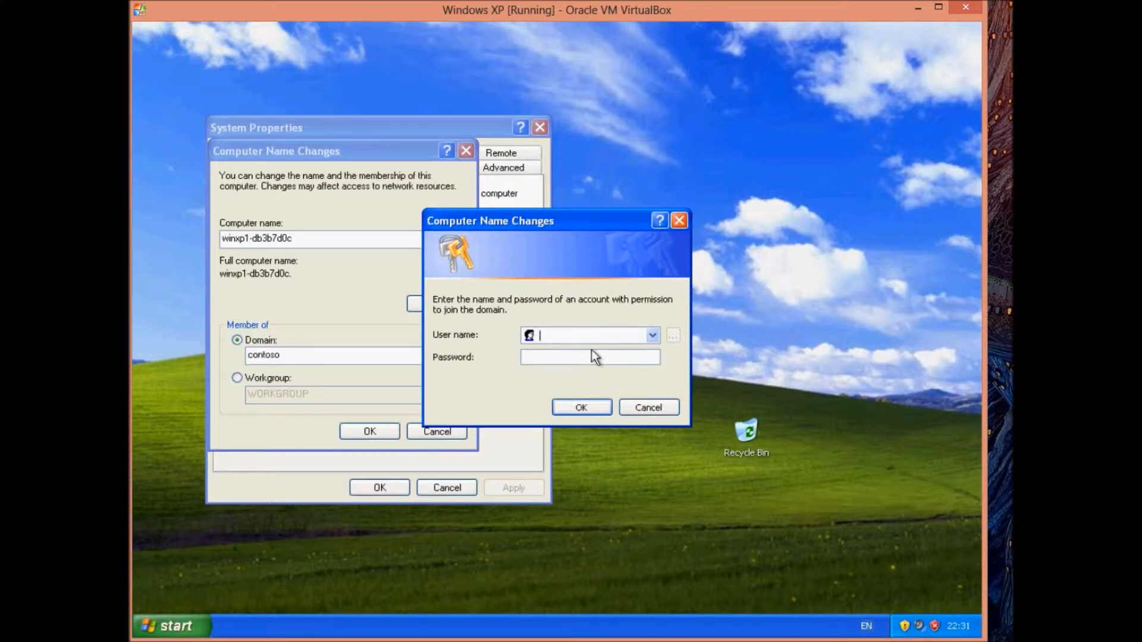
pyautogui.write('administrator')
pyautogui.press('Tab')
pyautogui.write('Pa$$w0rd')
pyautogui.press('Return')
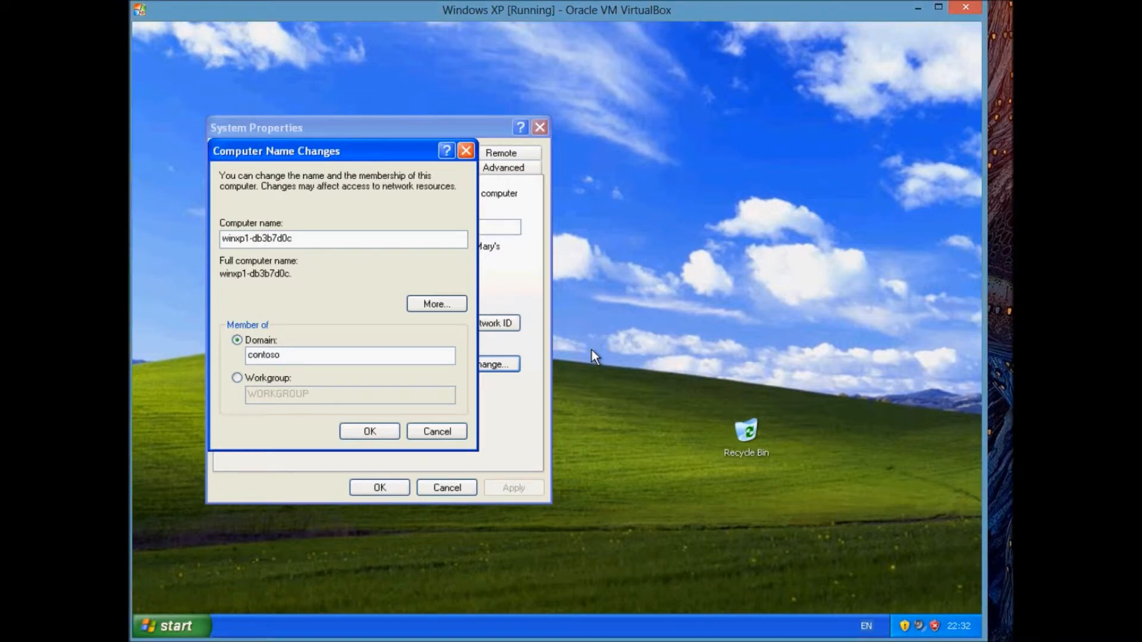
pyautogui.click(378, 431)
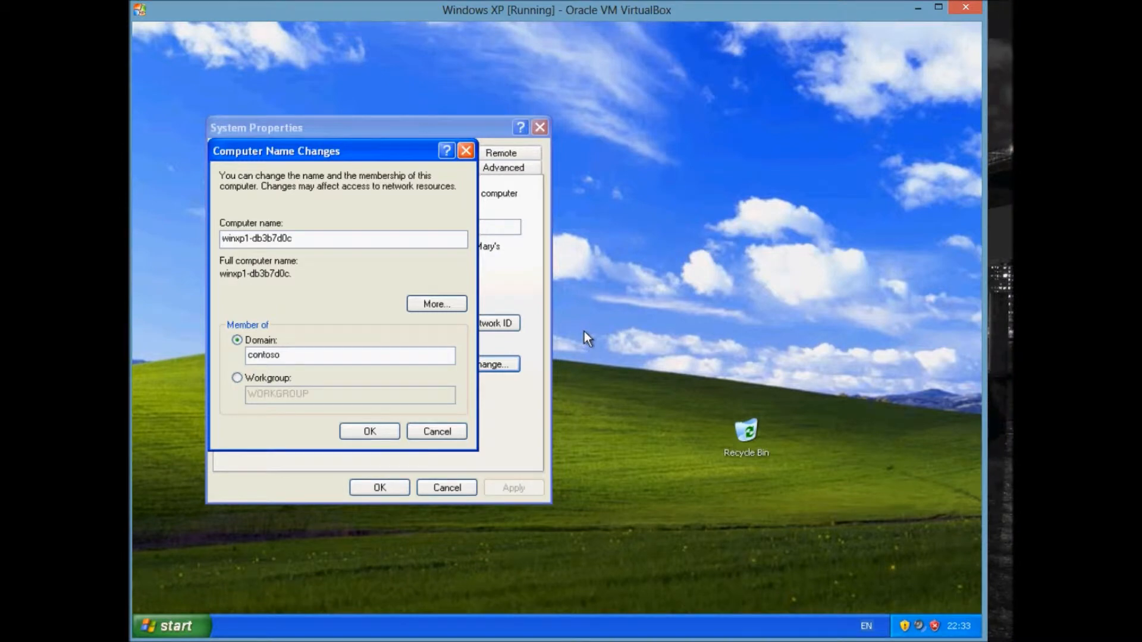
# Acknowledge the contoso domain welcome and restart notices, then close System Properties with OK.
pyautogui.click(180, 629)
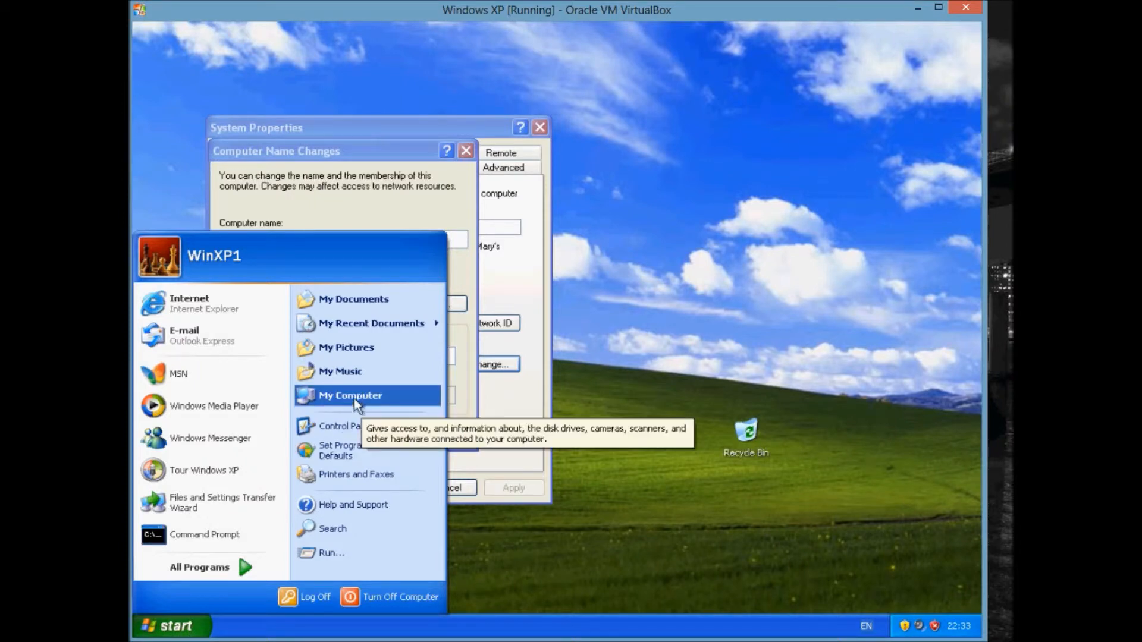
pyautogui.moveTo(158, 562)
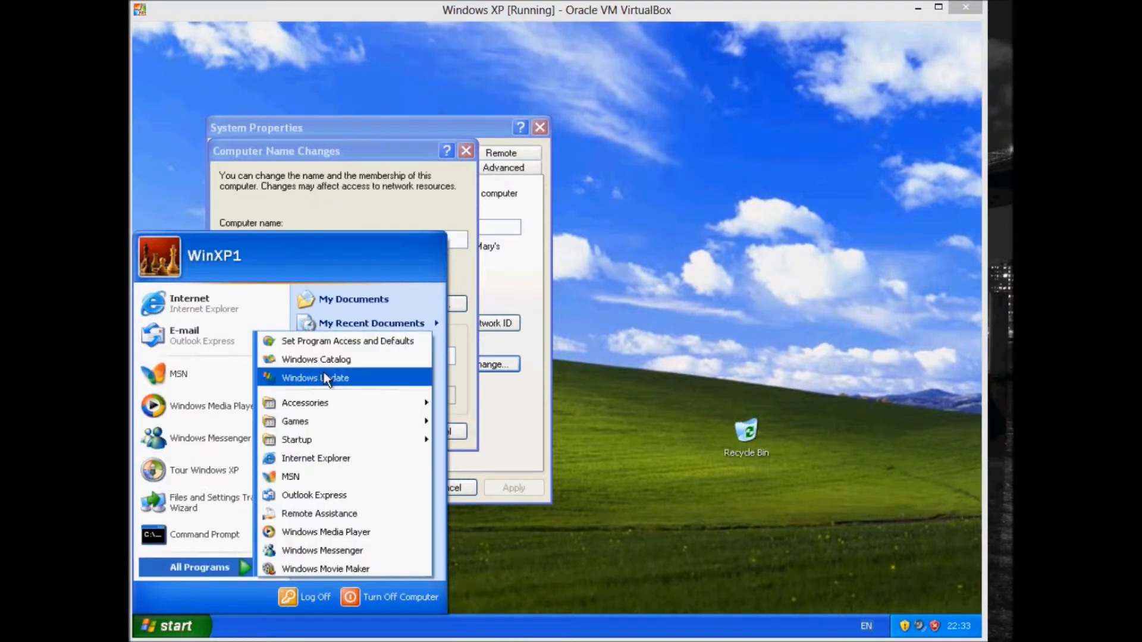
pyautogui.click(686, 370)
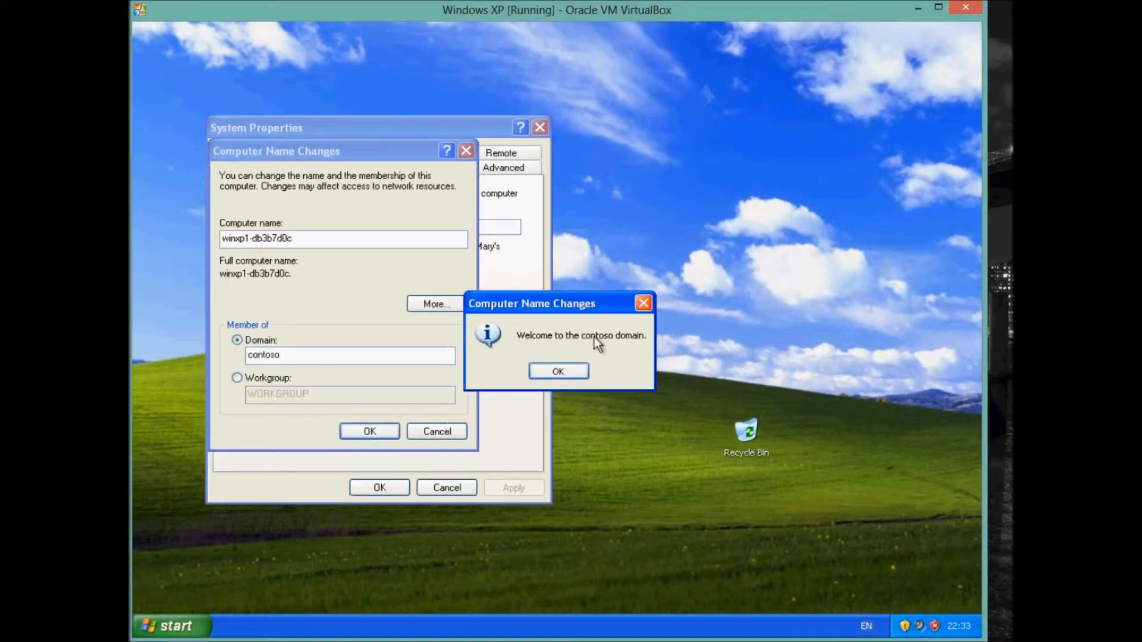
pyautogui.click(577, 369)
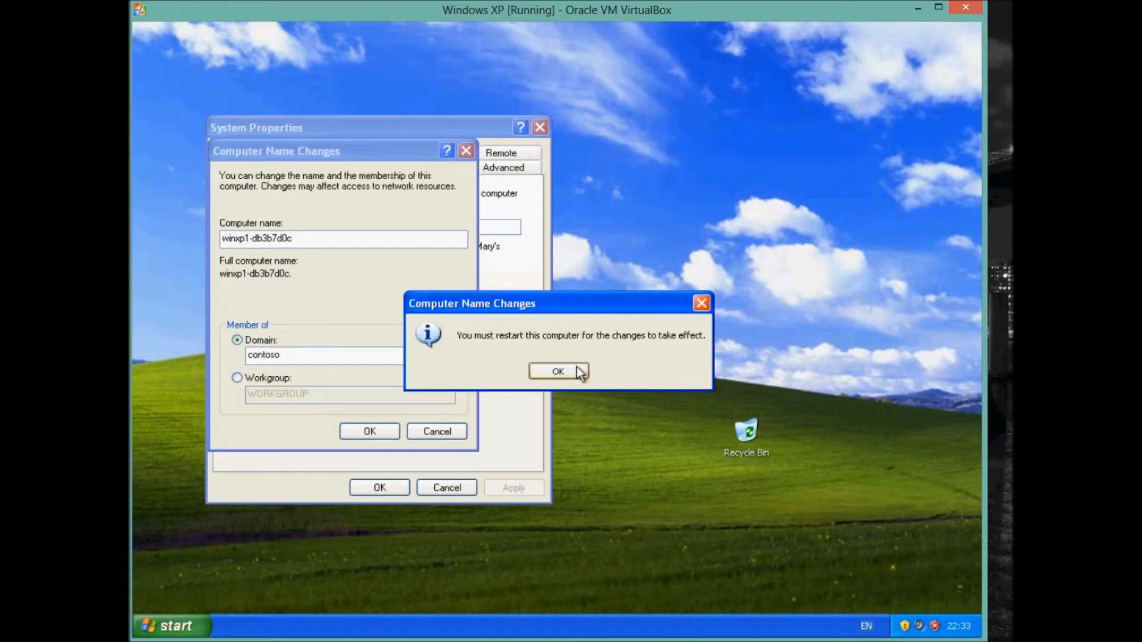
pyautogui.click(576, 370)
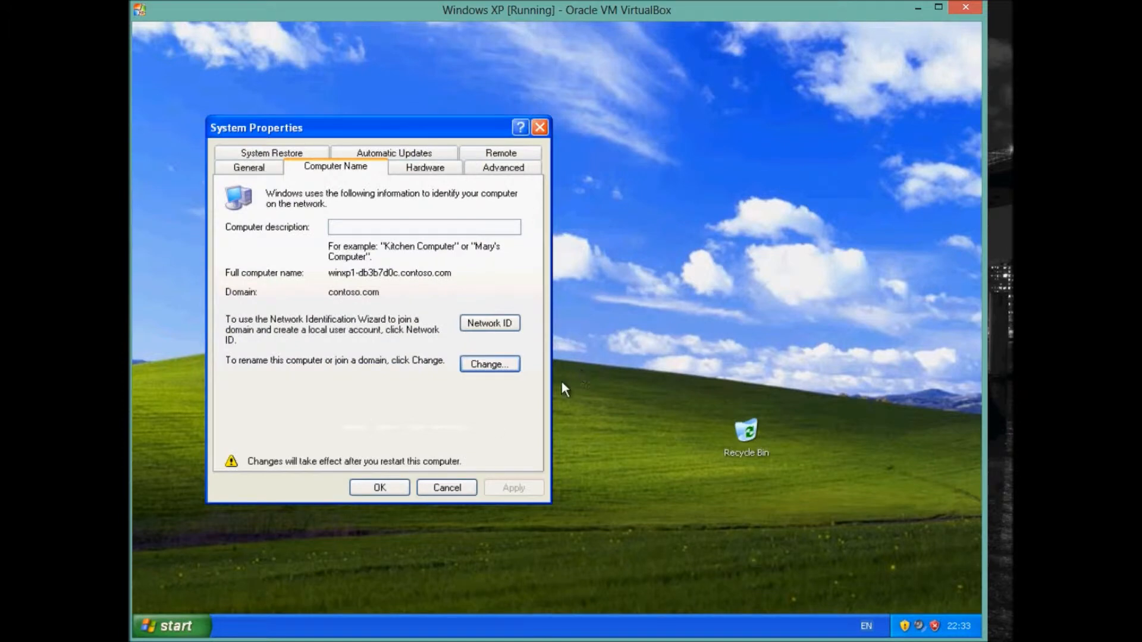
pyautogui.click(381, 488)
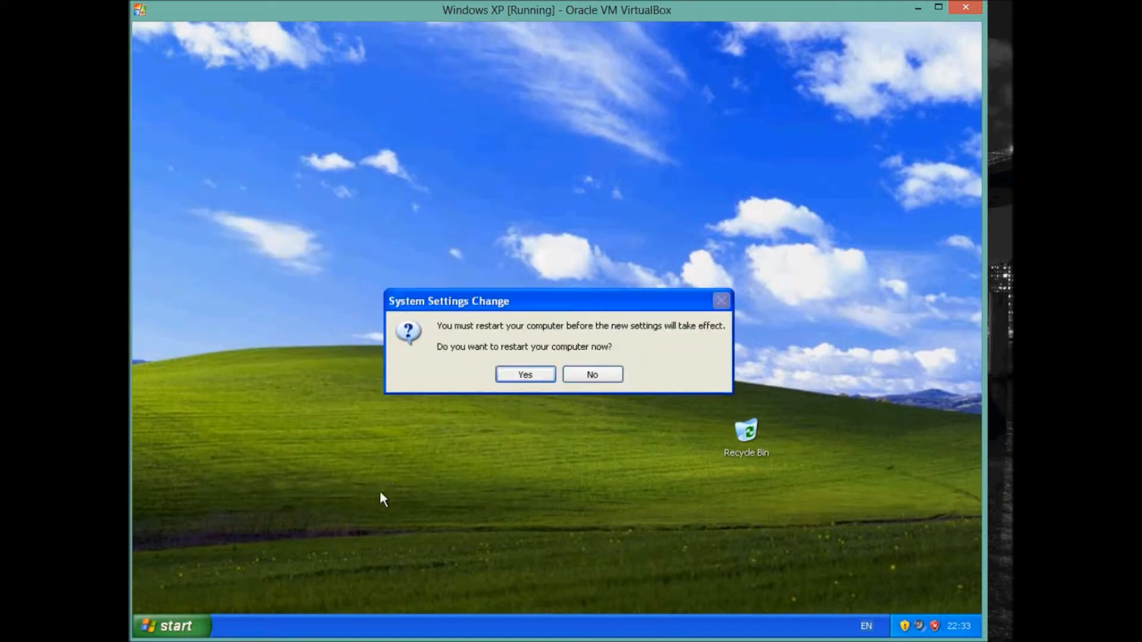
# Restart Windows XP now and send Ctrl+Alt+Del at the Welcome to Windows screen.
pyautogui.click(515, 370)
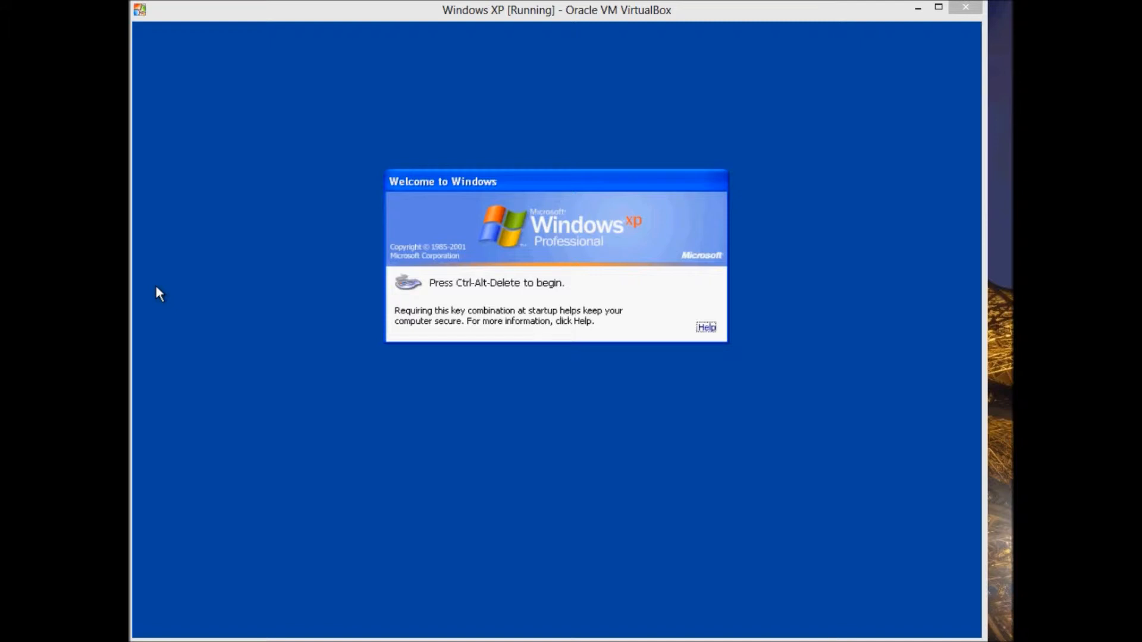
pyautogui.click(310, 448)
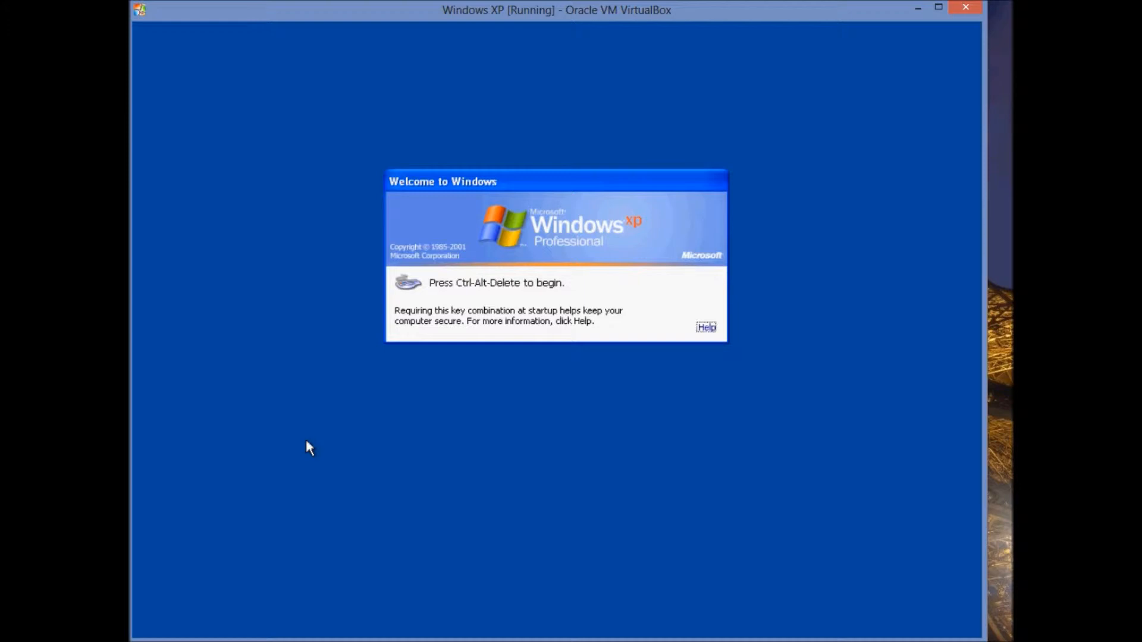
pyautogui.hotkey('ctrl', 'alt', 'Delete')
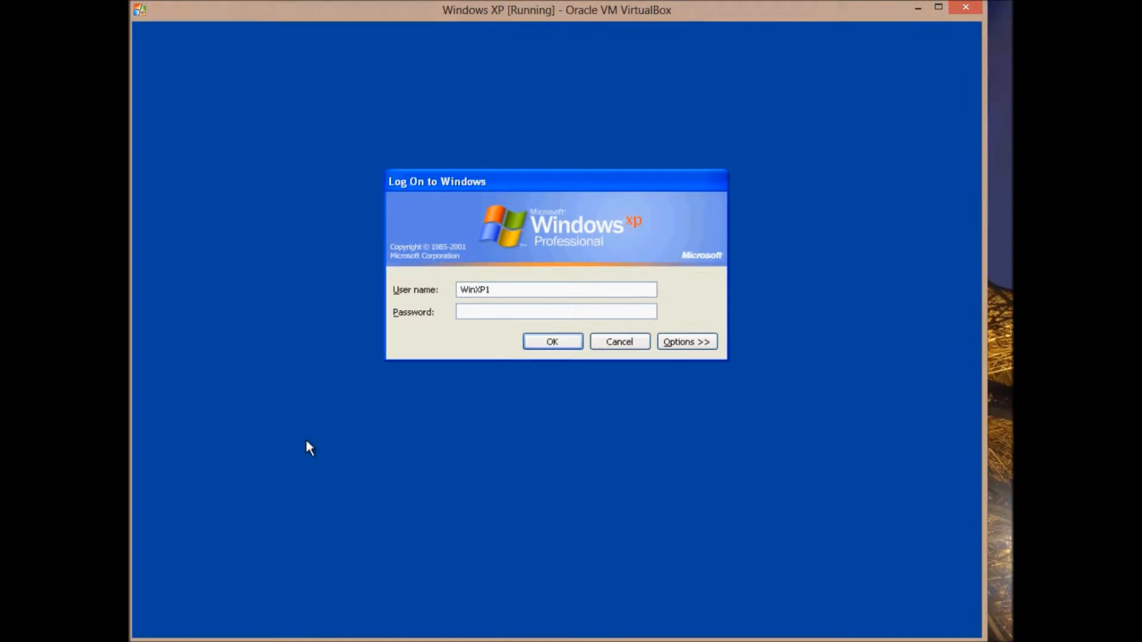
# Show the logon options and set Log on to CONTOSO.
pyautogui.click(684, 342)
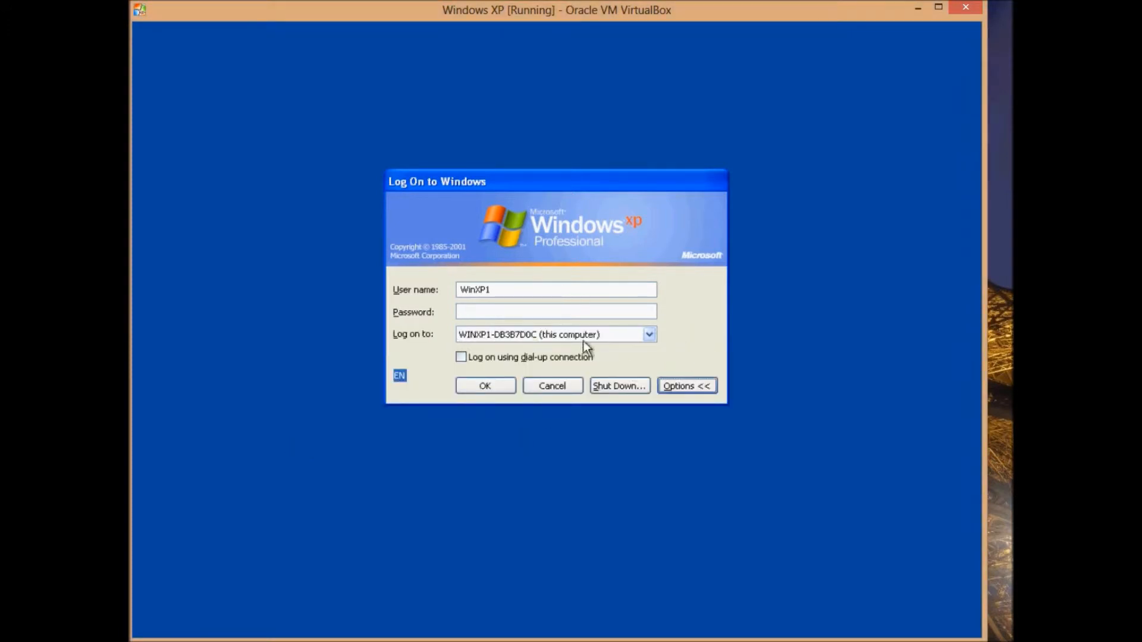
pyautogui.click(681, 385)
pyautogui.click(689, 341)
pyautogui.click(546, 334)
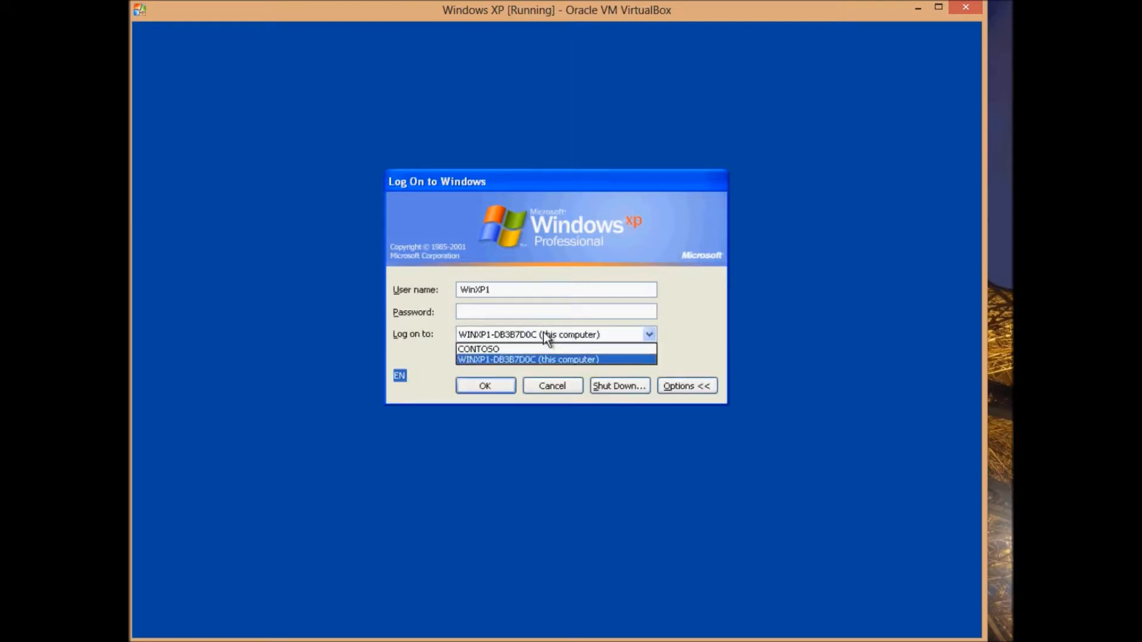
pyautogui.click(529, 294)
pyautogui.click(534, 291)
pyautogui.click(533, 314)
pyautogui.click(544, 332)
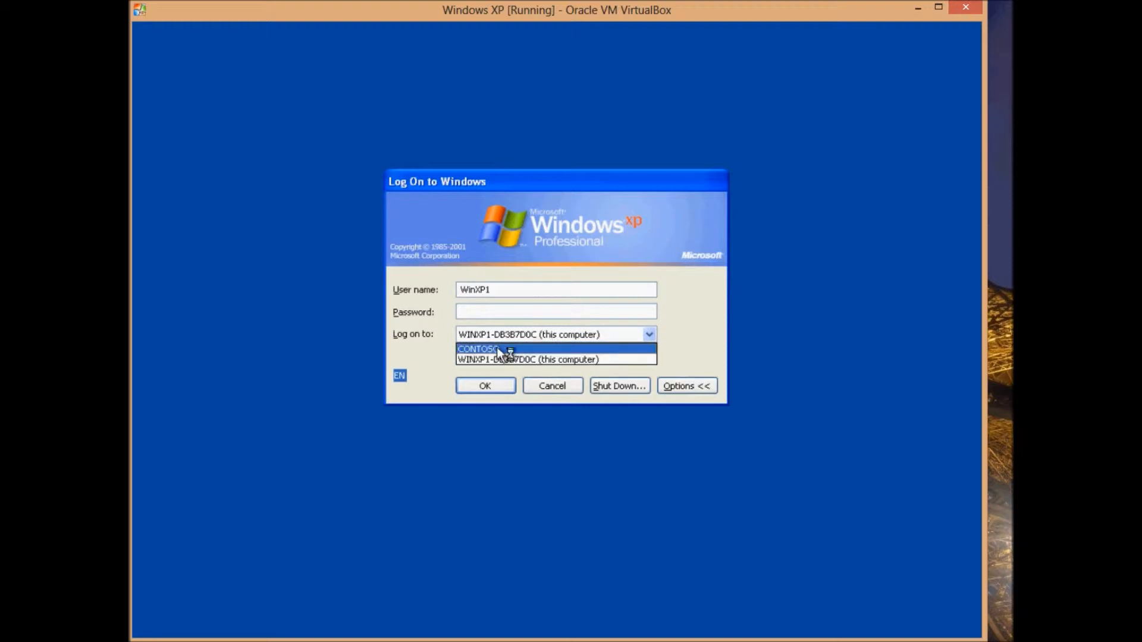
pyautogui.click(497, 348)
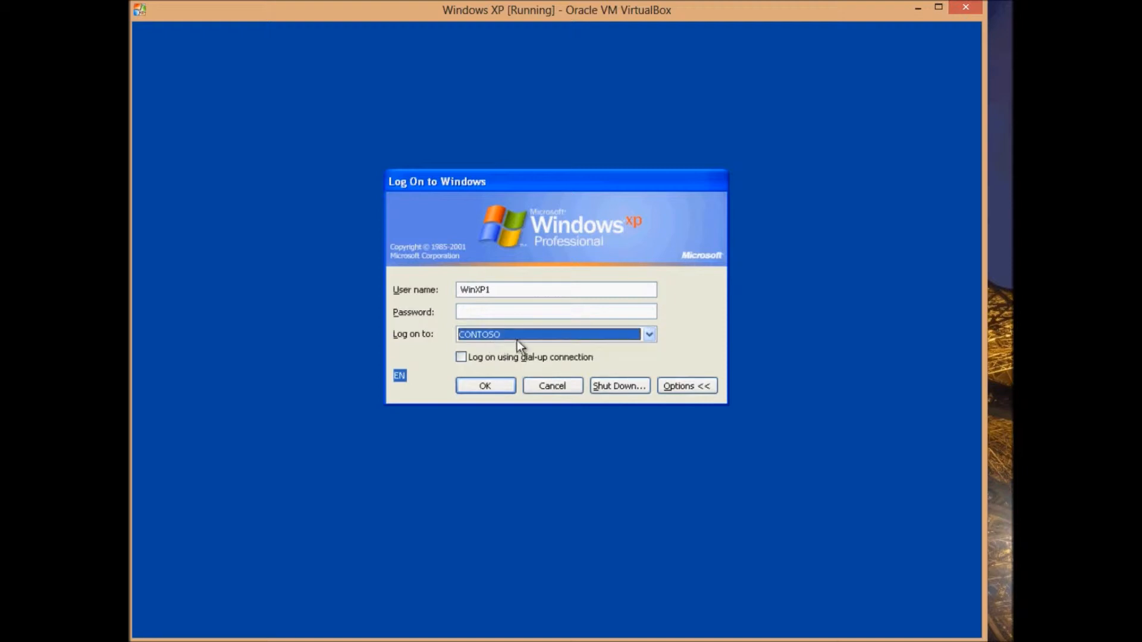
pyautogui.click(516, 339)
pyautogui.click(483, 346)
# Replace user name WinXP1 with administrator, enter the password, and log on to the domain.
pyautogui.click(501, 290)
pyautogui.moveTo(507, 290); pyautogui.dragTo(395, 291)
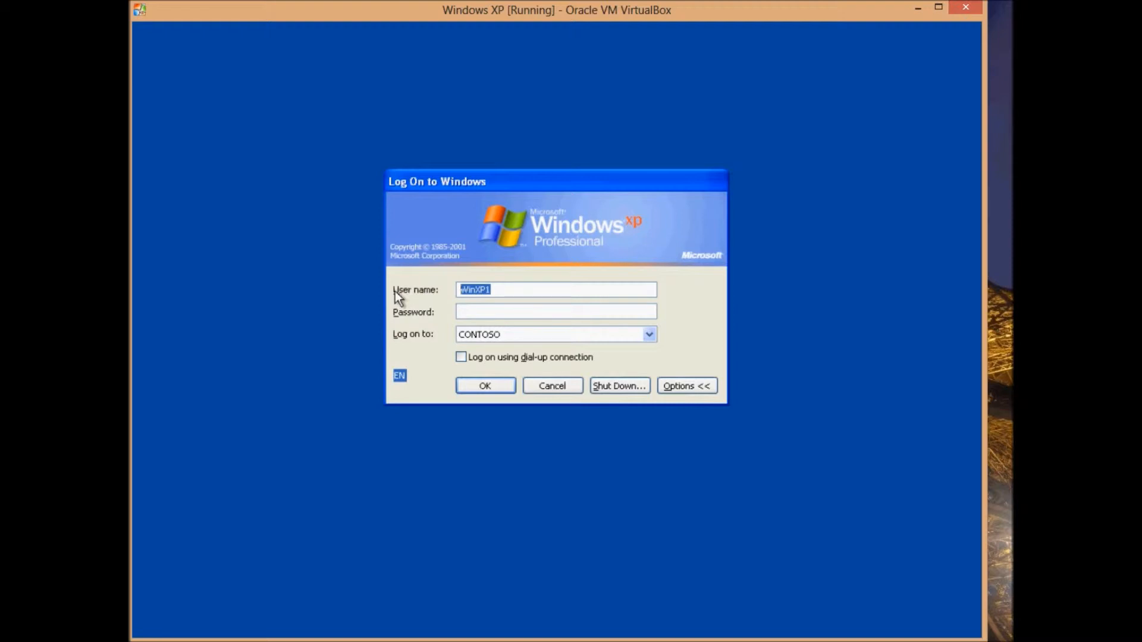
pyautogui.write('a')
pyautogui.press('BackSpace')
pyautogui.write('administrator')
pyautogui.press('Tab')
pyautogui.write('Pa$$w0rd')
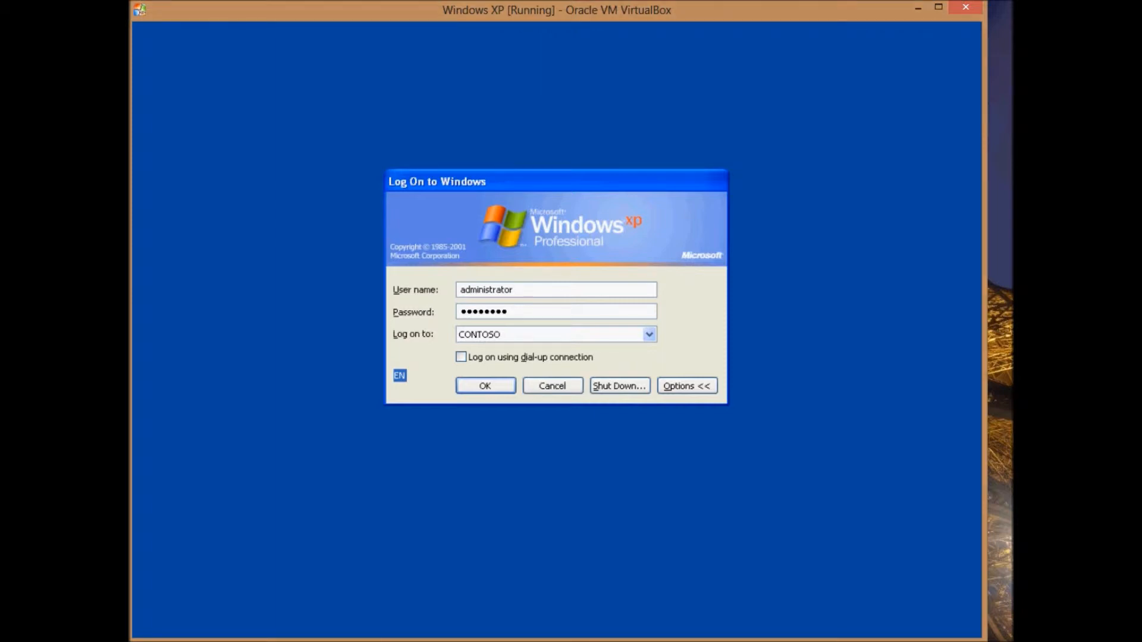
pyautogui.press('Return')
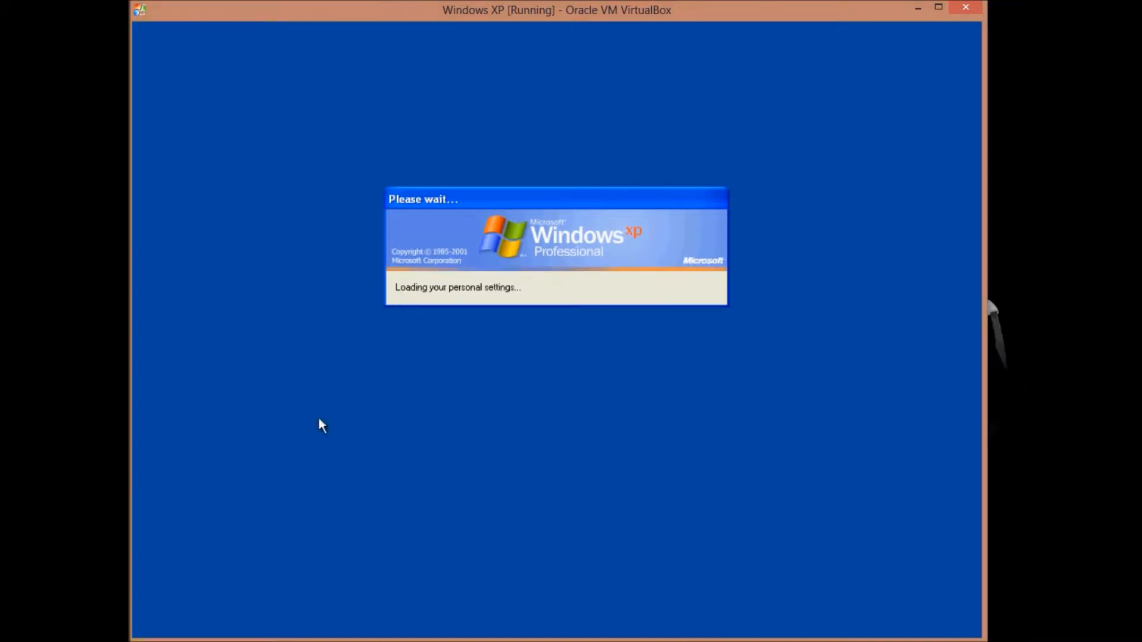
pyautogui.moveTo(179, 639)
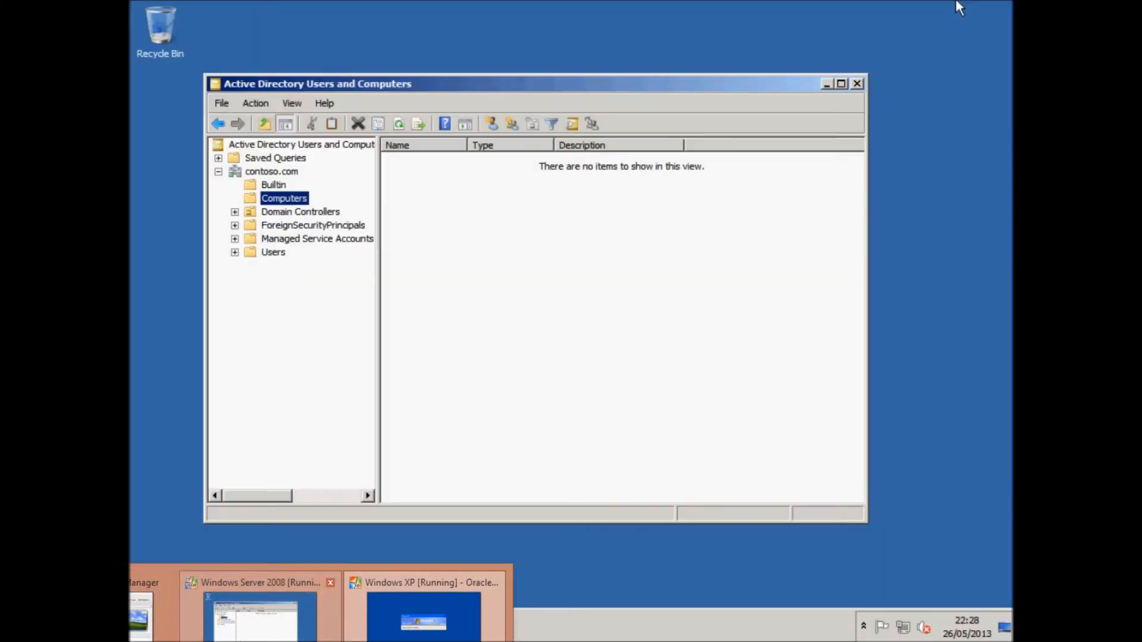
# On Server 2008, refresh Computers to show WINXP1-DB3B7D0C and widen the Name column.
pyautogui.click(256, 618)
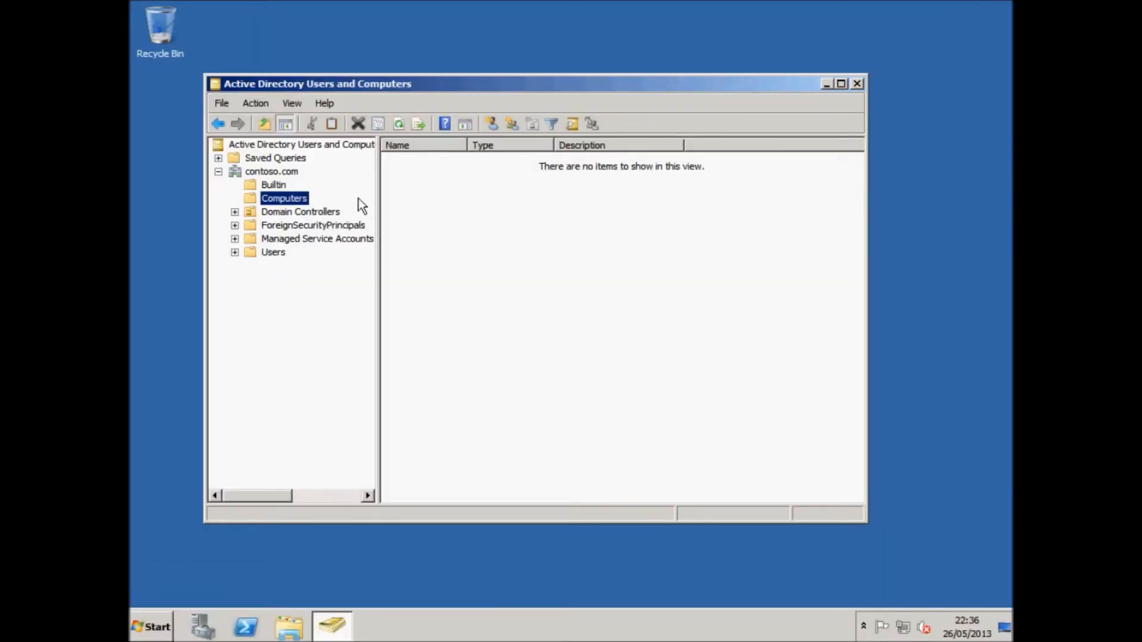
pyautogui.rightClick(497, 217)
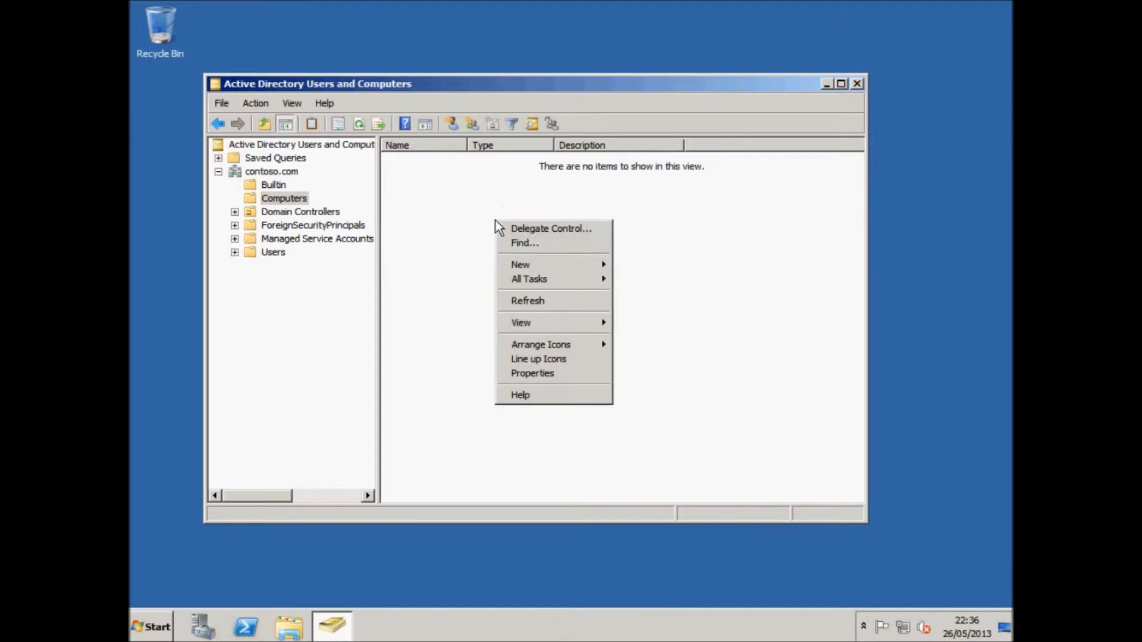
pyautogui.click(500, 299)
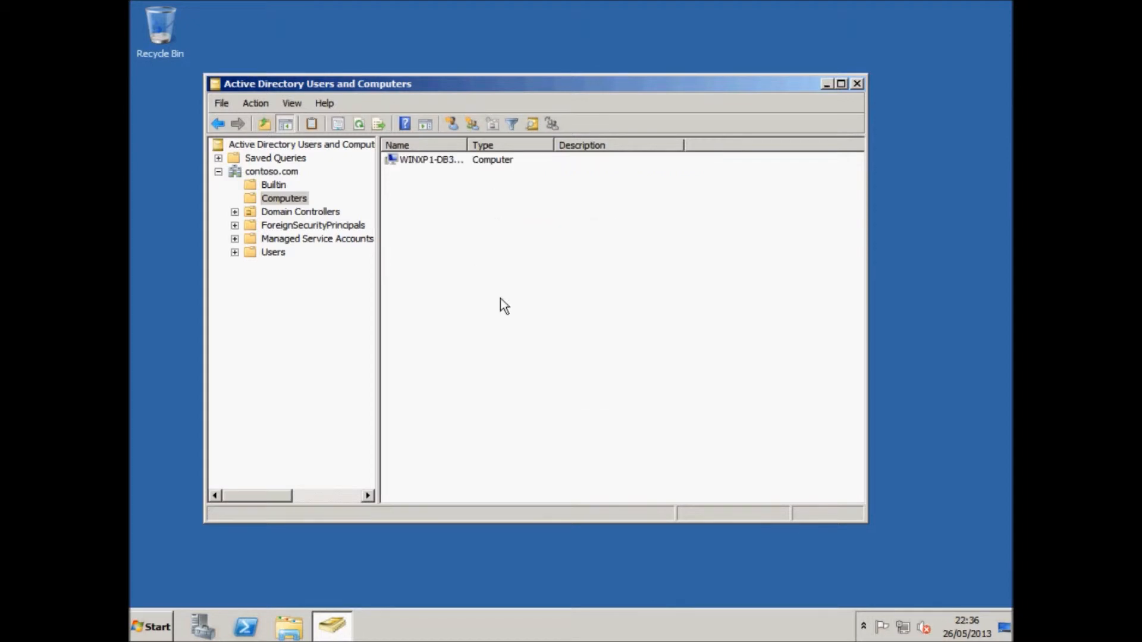
pyautogui.click(458, 160)
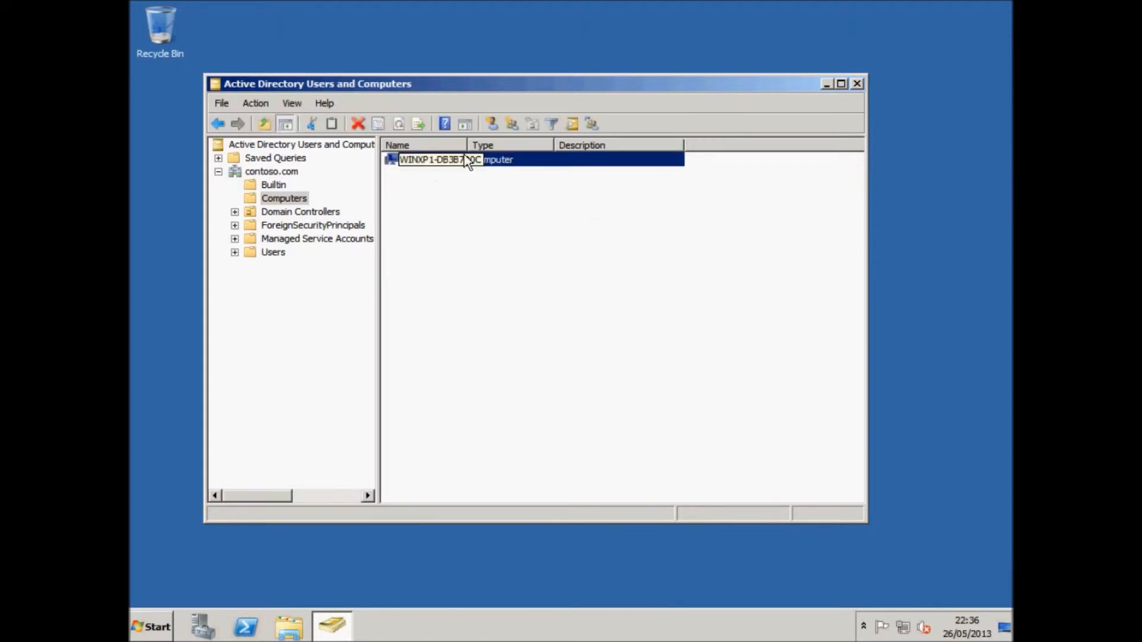
pyautogui.moveTo(466, 145); pyautogui.dragTo(555, 145)
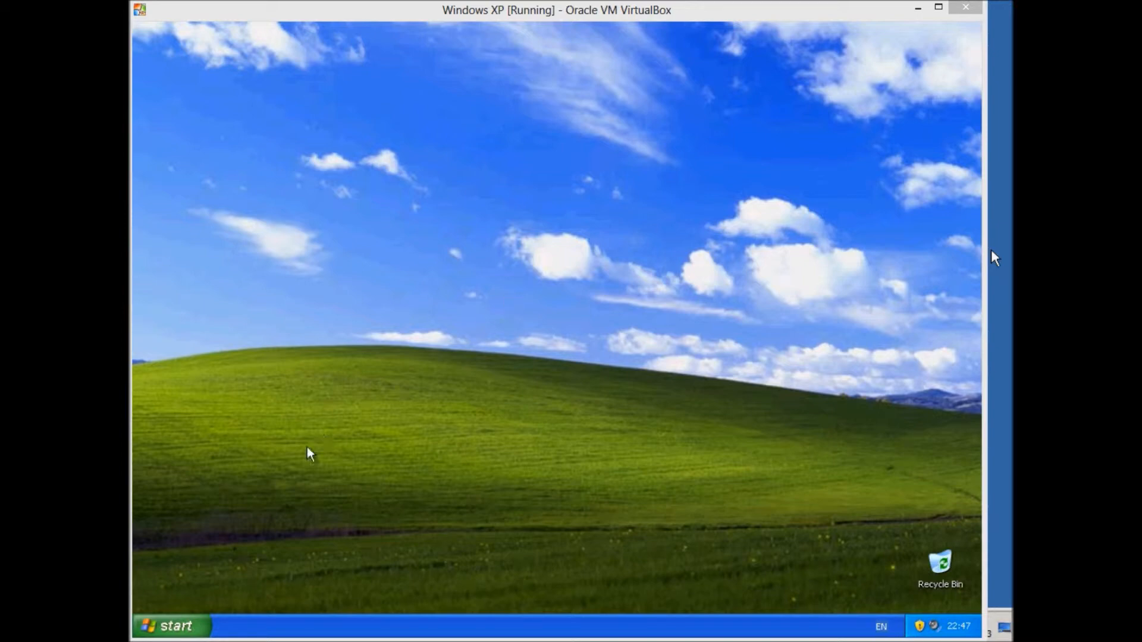
# Open the XP guest's Control Panel from the Start menu.
pyautogui.click(187, 626)
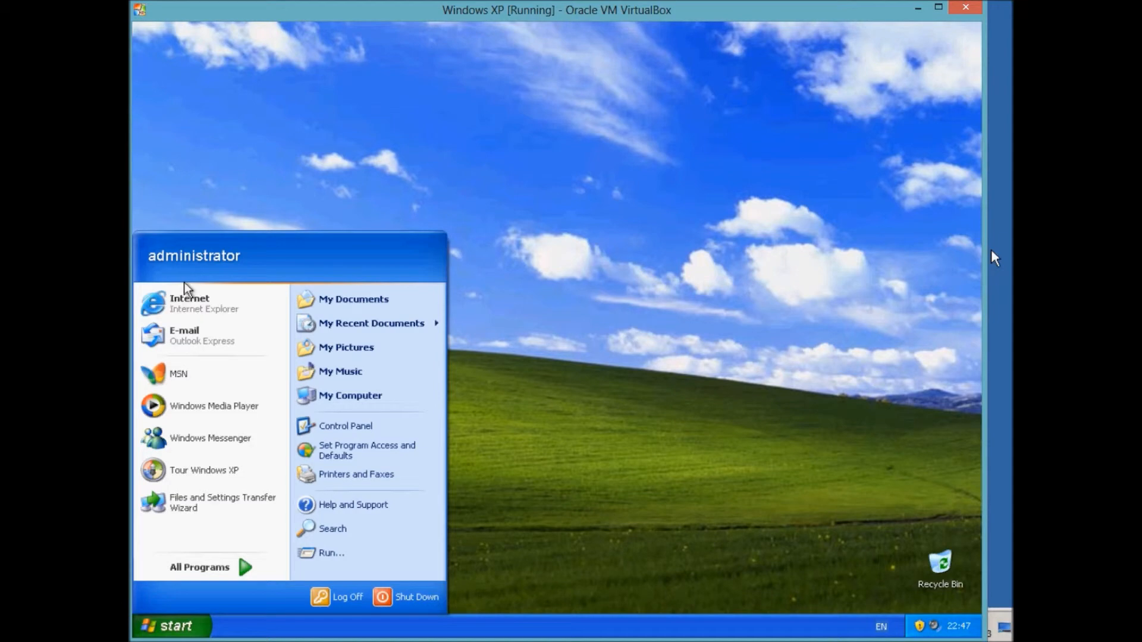
pyautogui.click(666, 272)
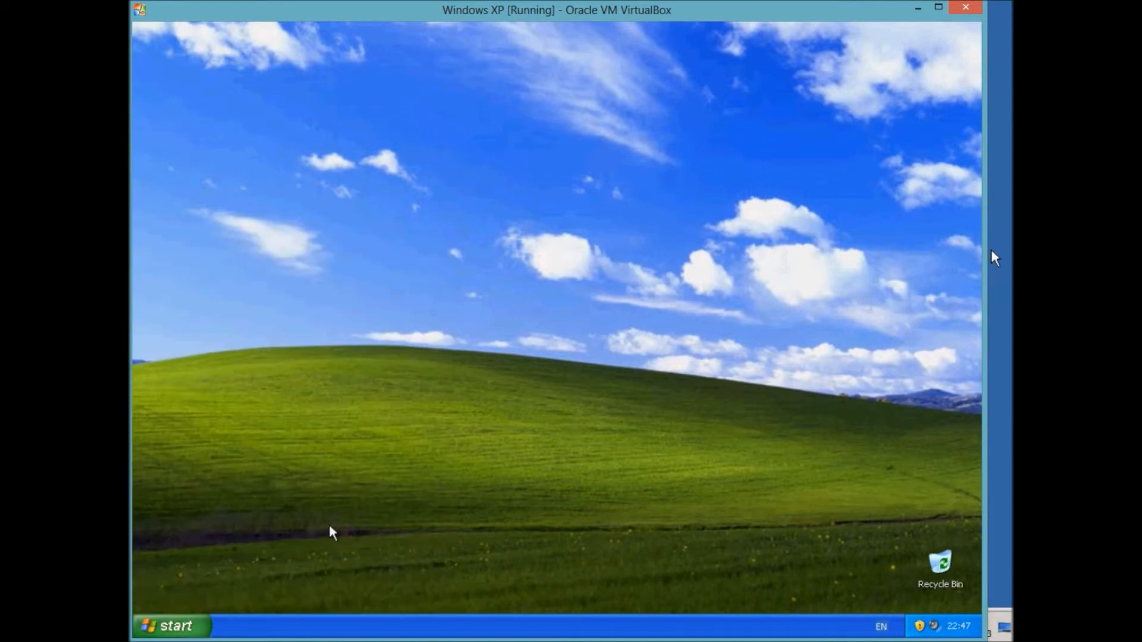
pyautogui.click(186, 621)
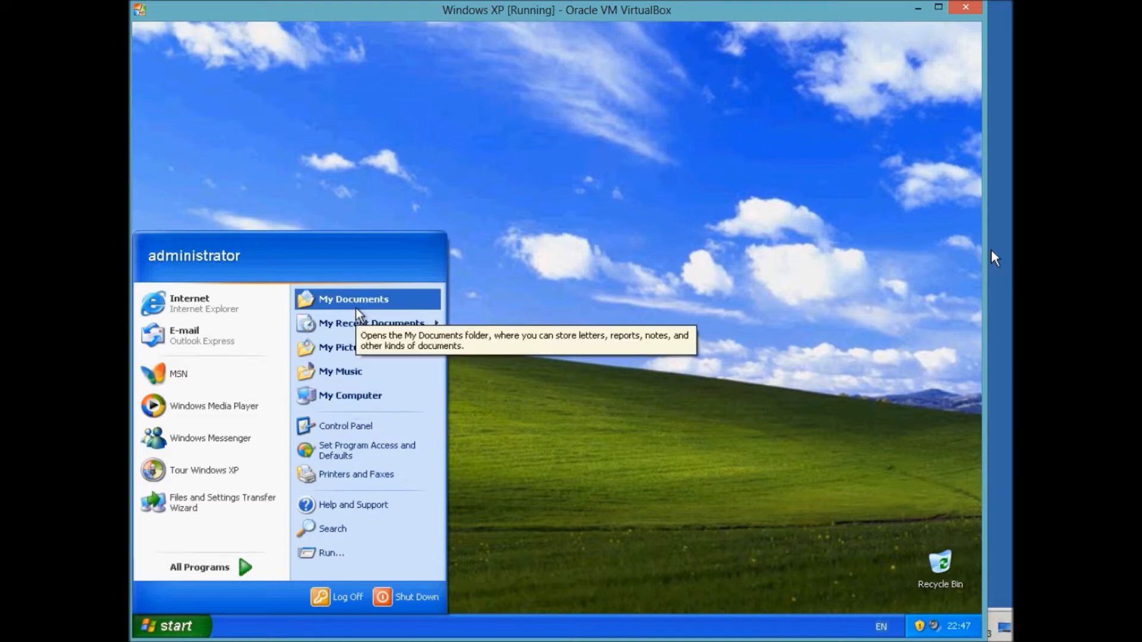
pyautogui.click(394, 174)
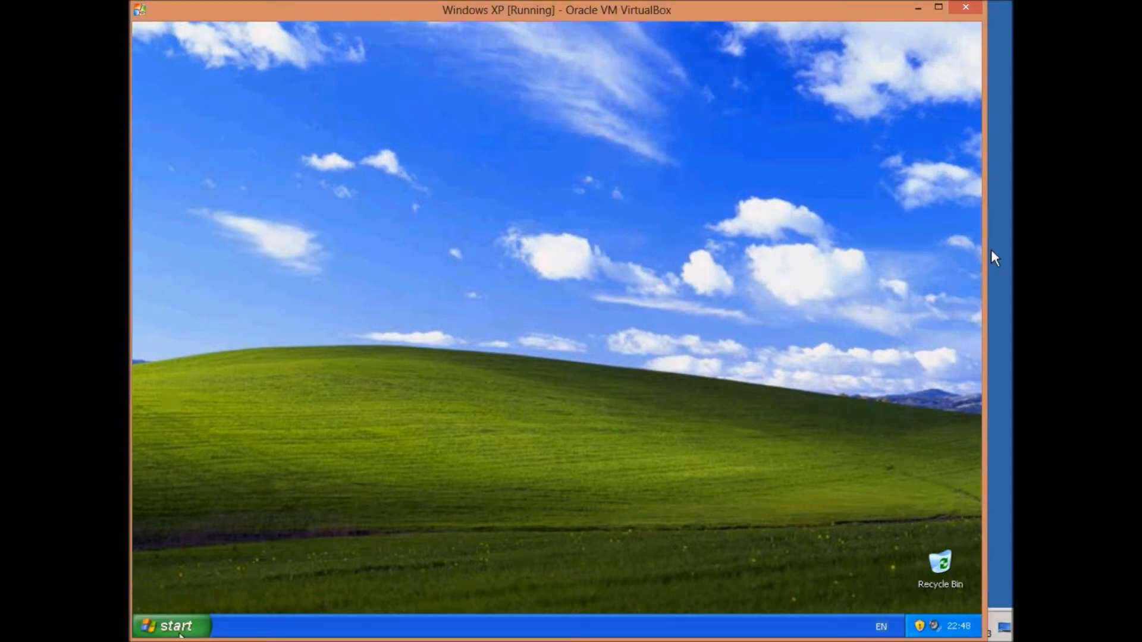
pyautogui.click(172, 626)
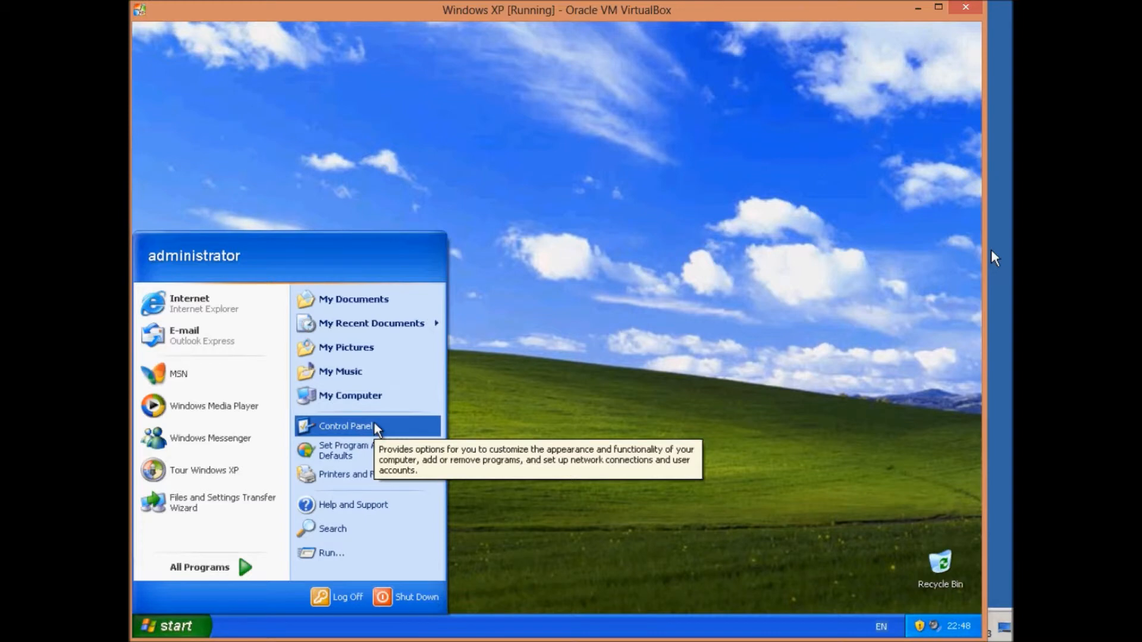
pyautogui.click(374, 426)
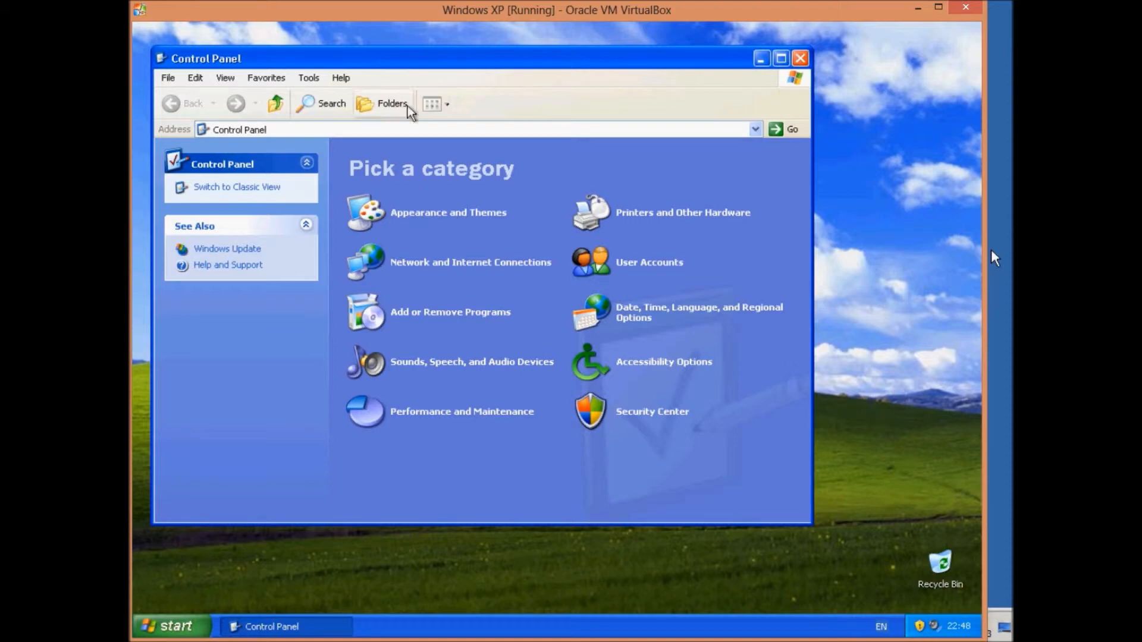
# Open Local Area Connection's TCP/IP properties and choose manually specified DNS server addresses.
pyautogui.click(455, 265)
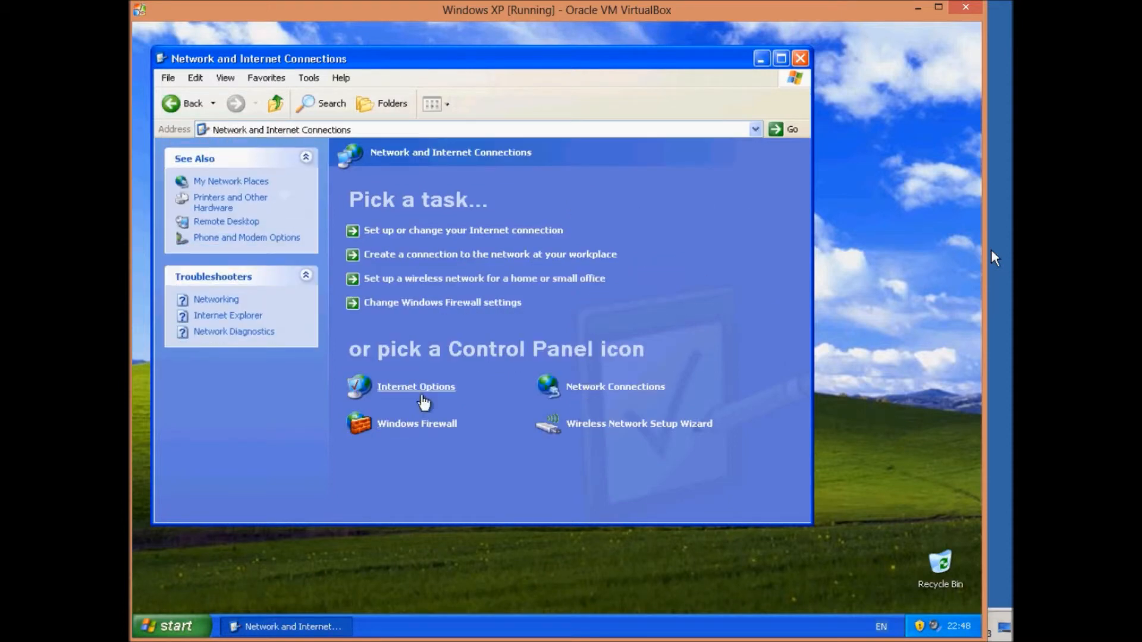
pyautogui.click(562, 390)
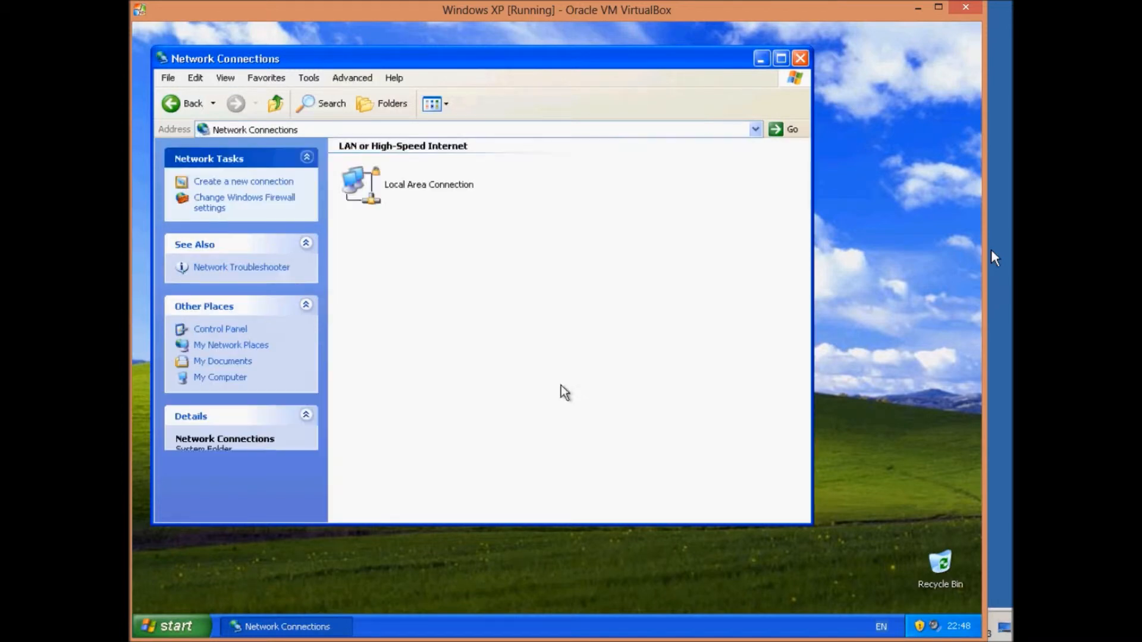
pyautogui.doubleClick(373, 186)
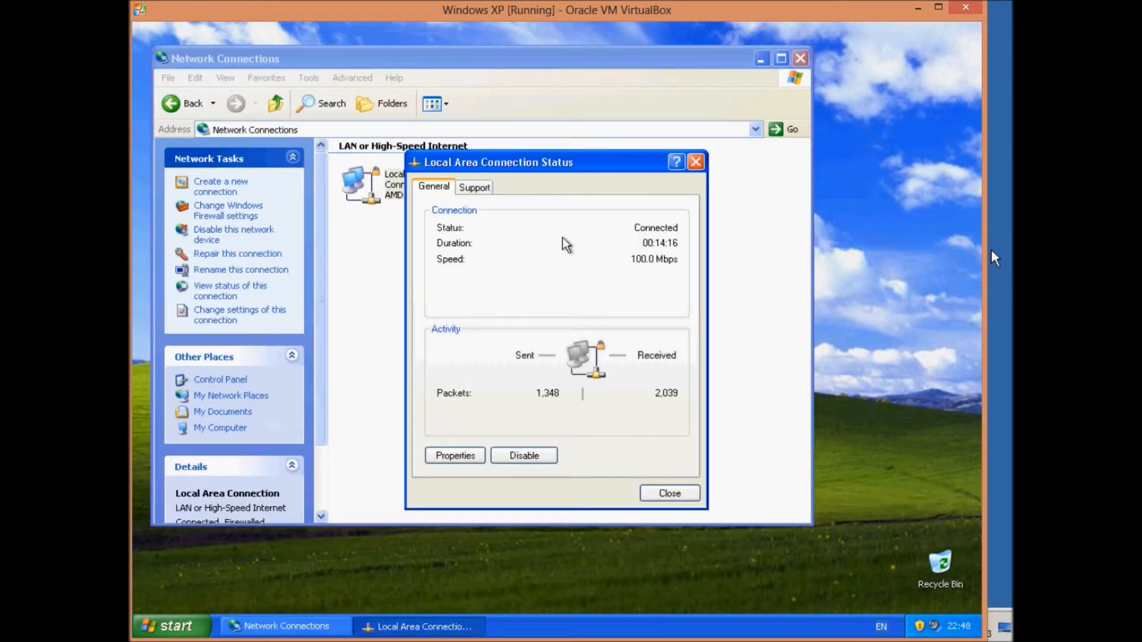
pyautogui.click(467, 455)
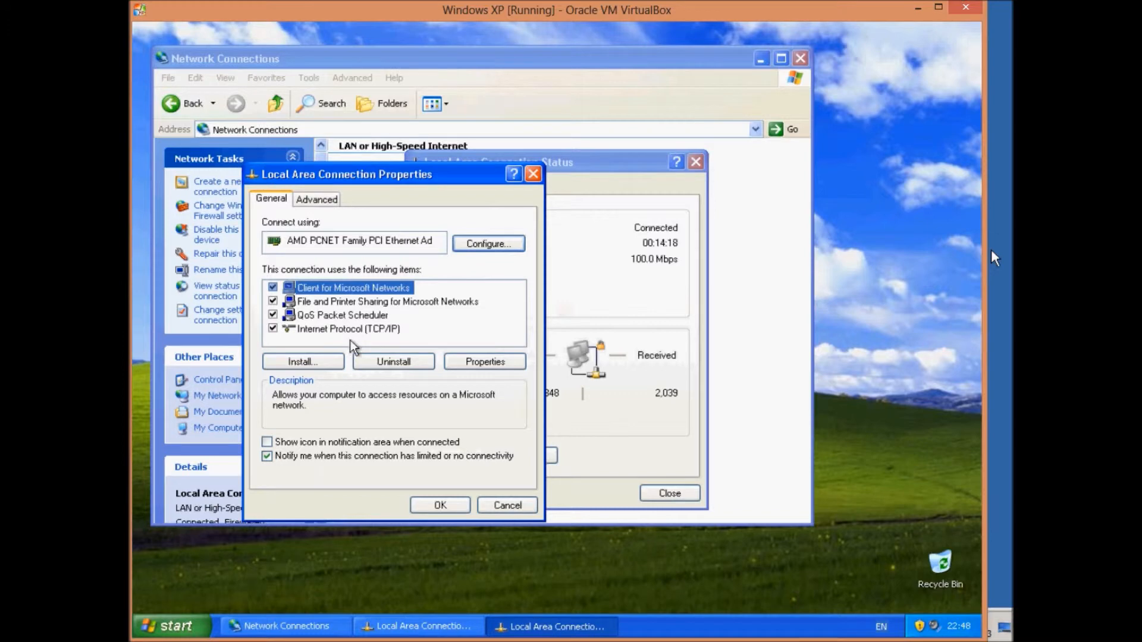
pyautogui.doubleClick(343, 330)
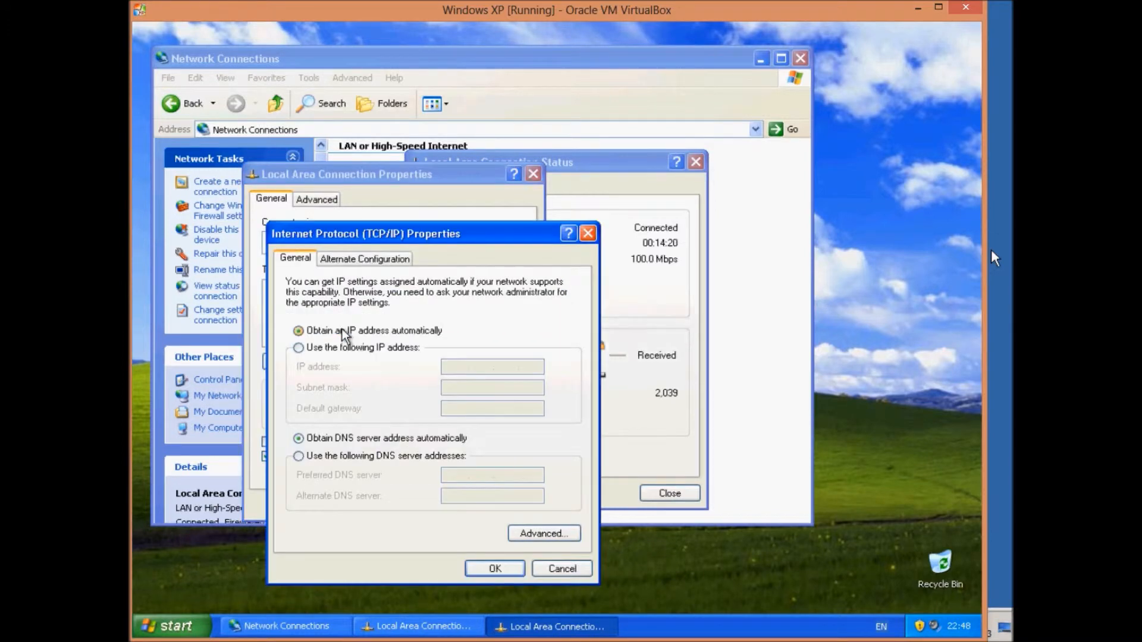
pyautogui.moveTo(398, 238); pyautogui.dragTo(475, 202)
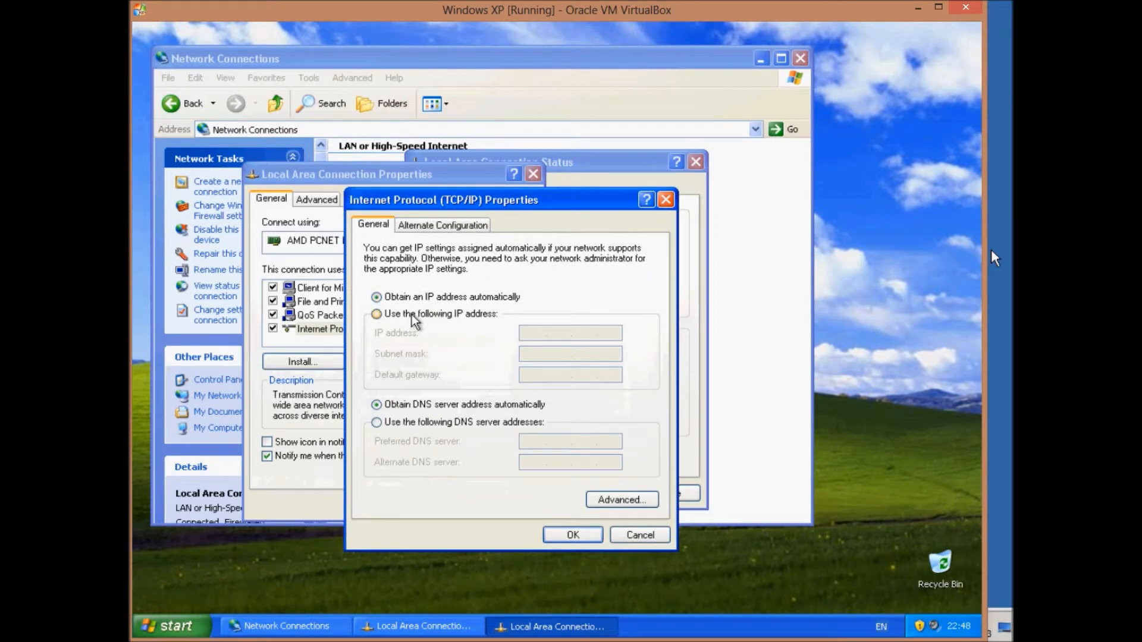
pyautogui.click(406, 424)
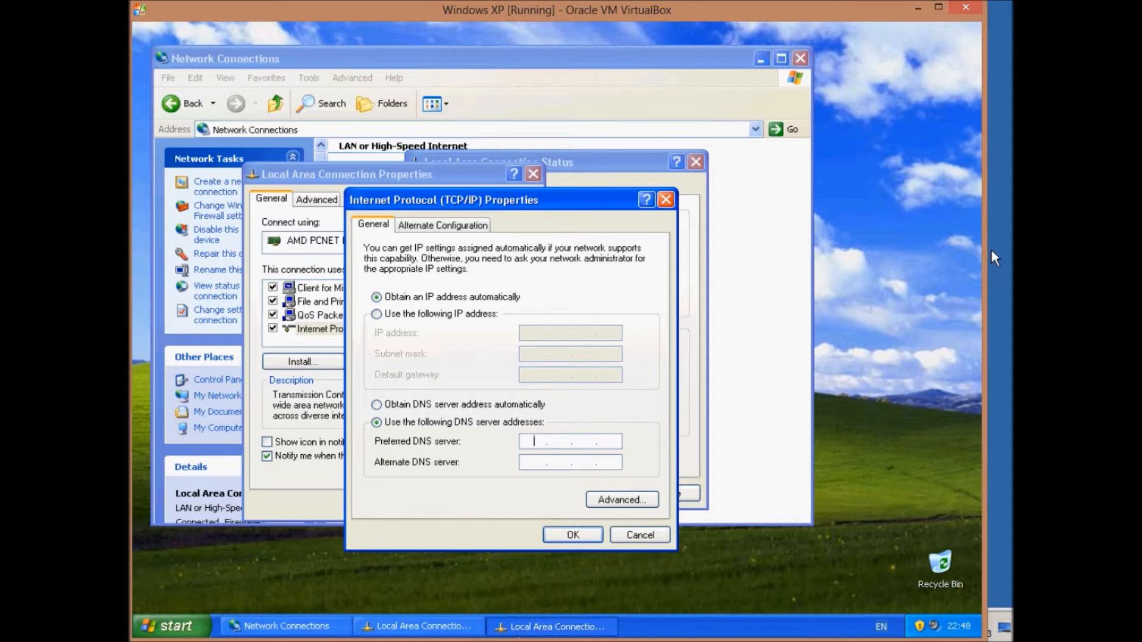
pyautogui.moveTo(589, 632)
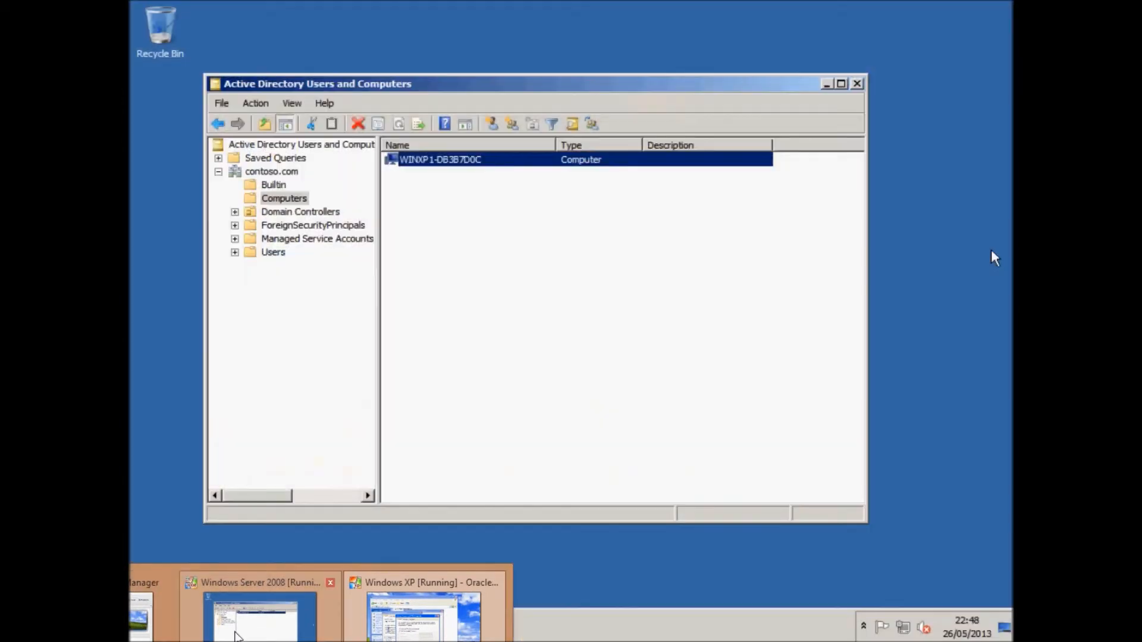
# Check the server's IP in Server Manager and enter 192.168.0.11 as XP's preferred DNS server.
pyautogui.click(236, 635)
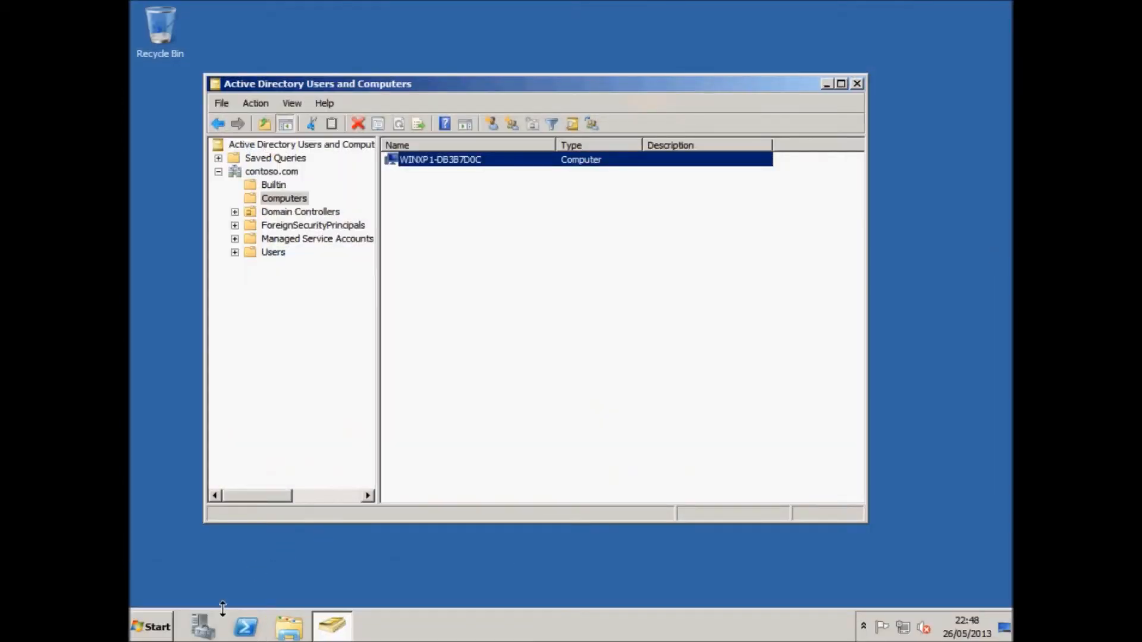
pyautogui.click(204, 628)
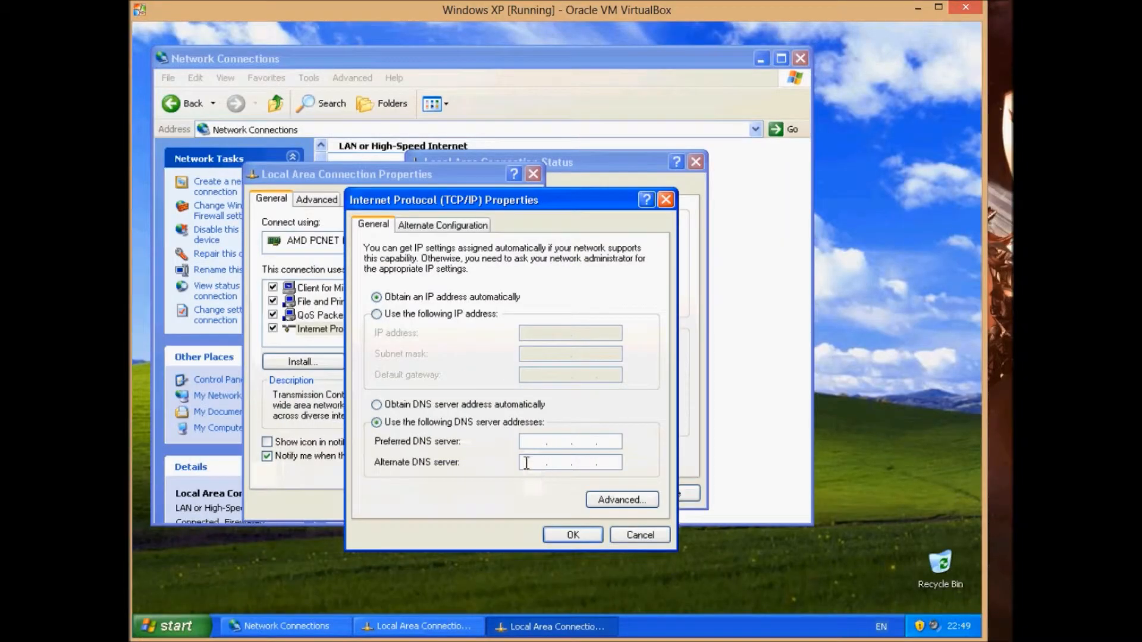
pyautogui.click(533, 440)
pyautogui.write('192 . 168 . 0 . 11')
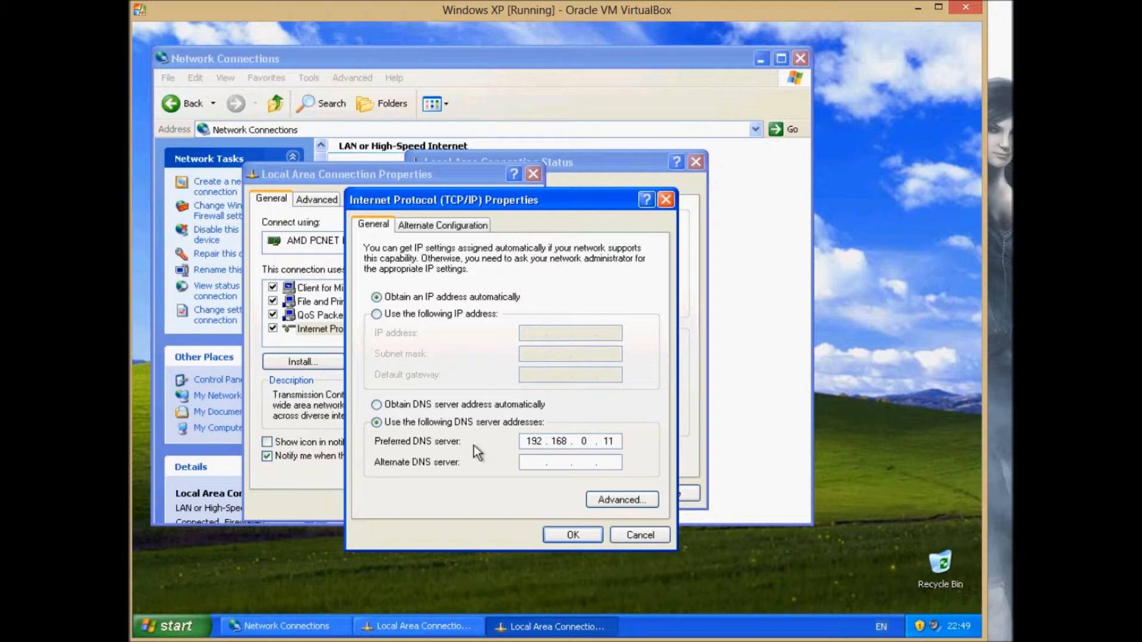
# Save the TCP/IP and connection properties and close the network windows.
pyautogui.click(560, 531)
pyautogui.click(433, 505)
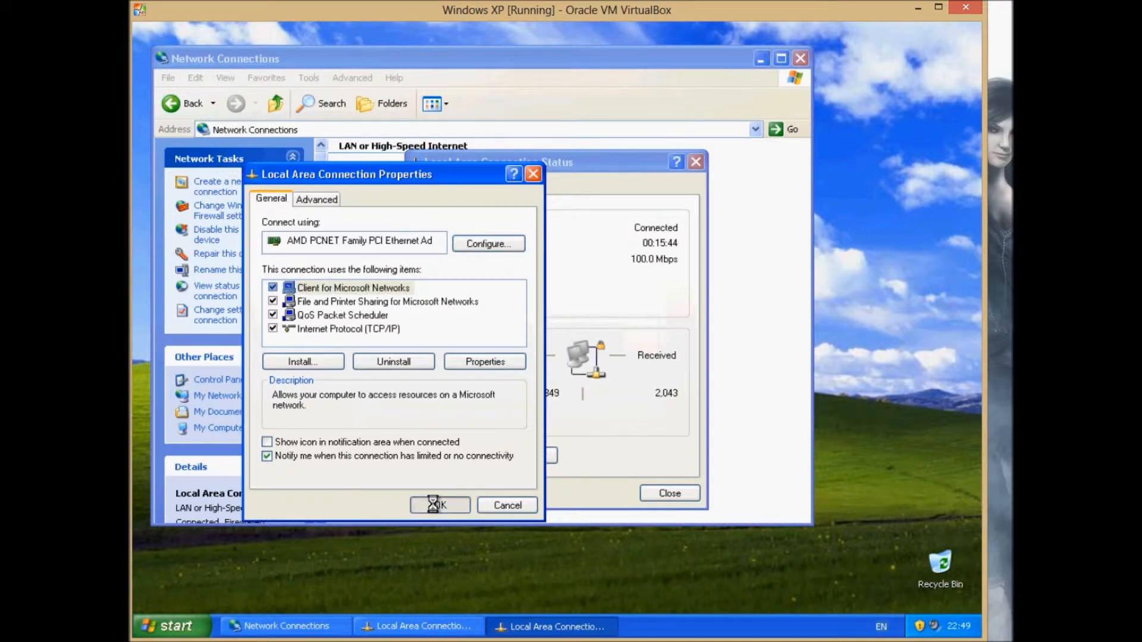
pyautogui.click(660, 493)
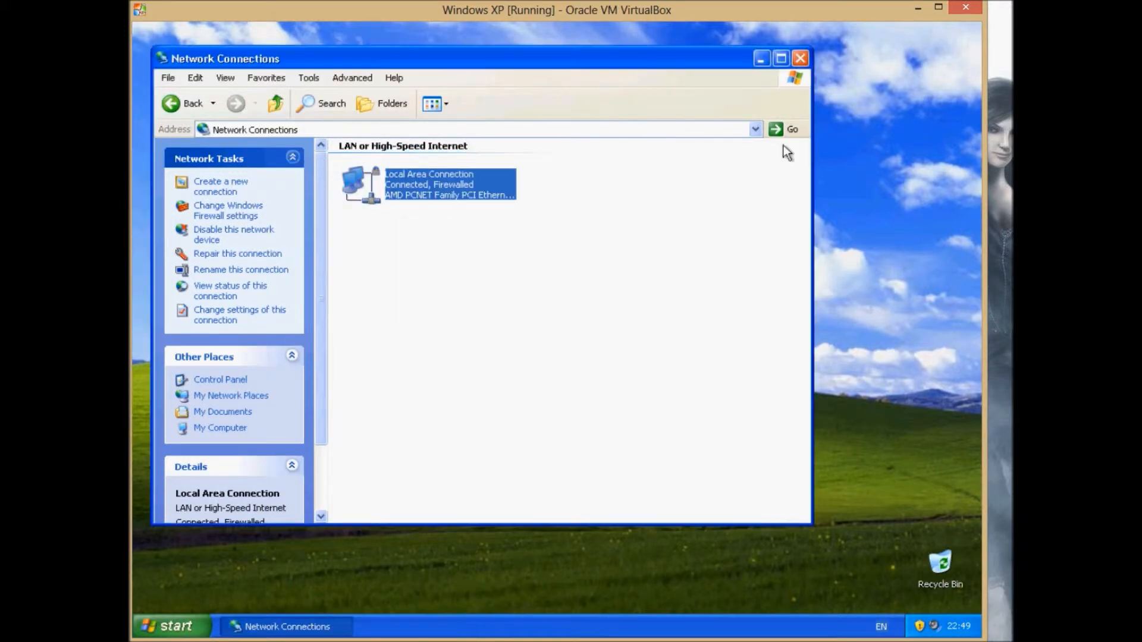
pyautogui.click(801, 58)
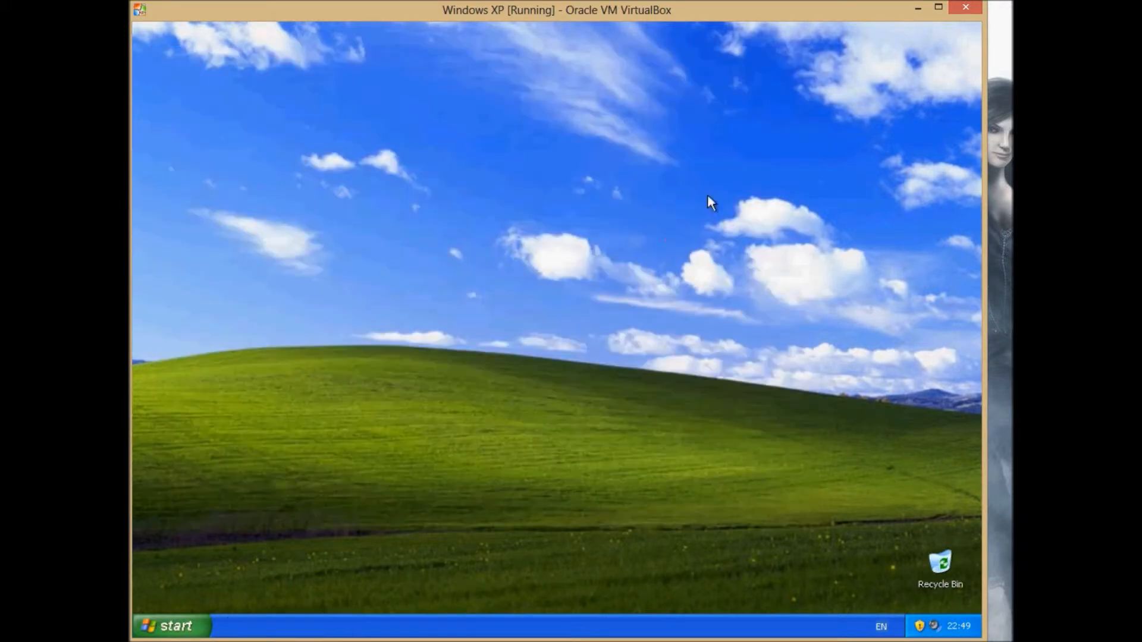
# Log off the XP session to the Welcome screen.
pyautogui.click(189, 620)
pyautogui.click(316, 591)
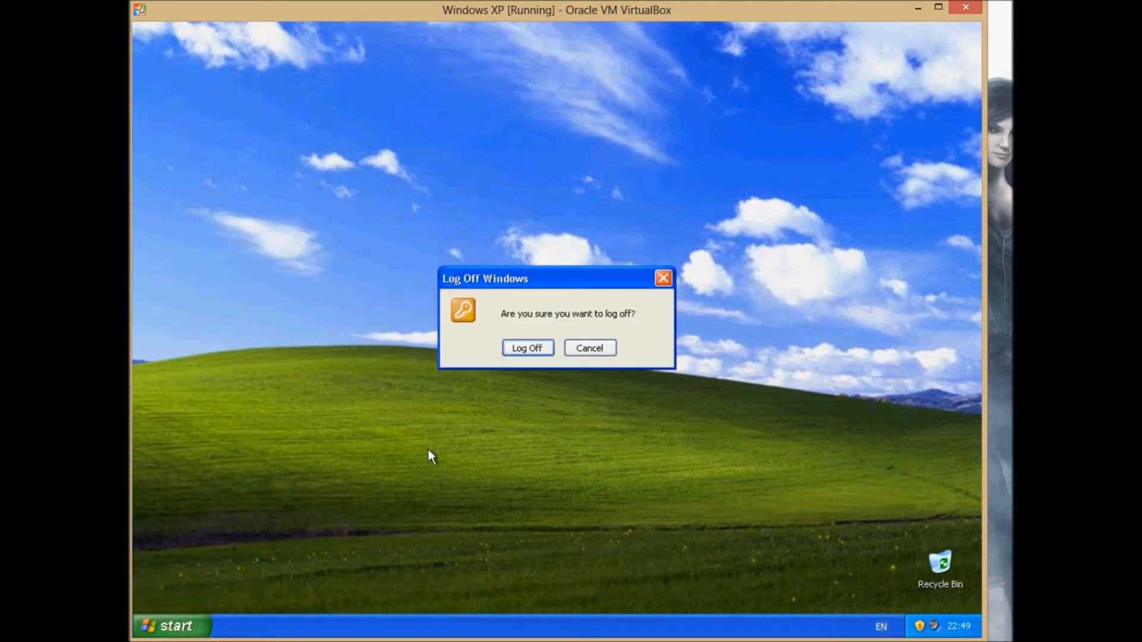
pyautogui.click(524, 348)
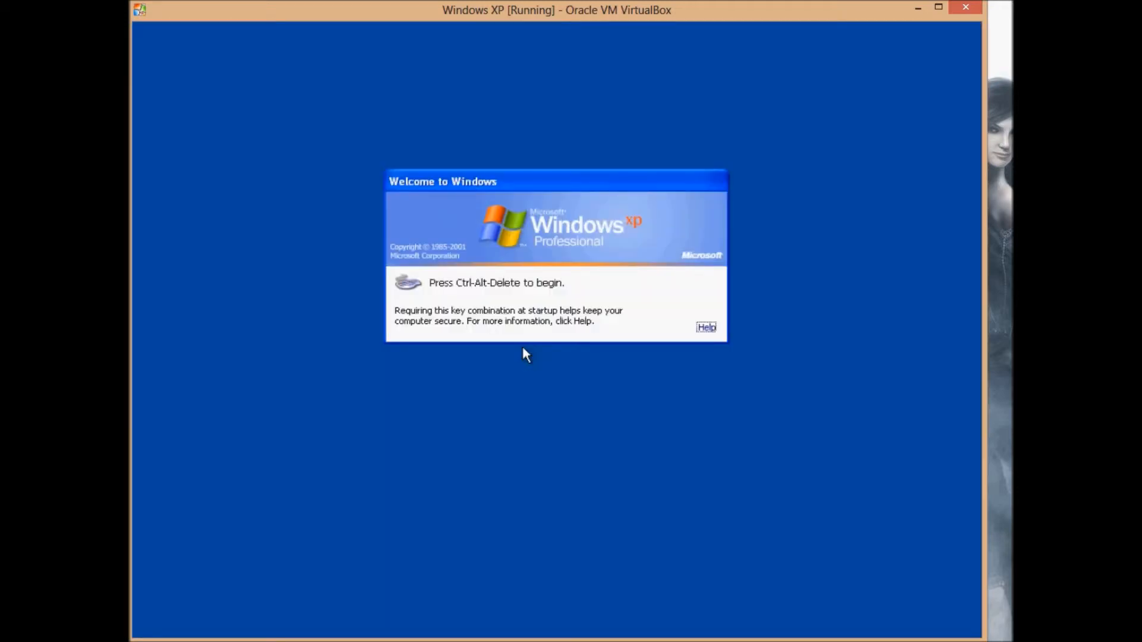
# Attempt a CONTOSO domain logon on XP with the password, dismissing the logon error.
pyautogui.hotkey('ctrl', 'alt', 'Delete')
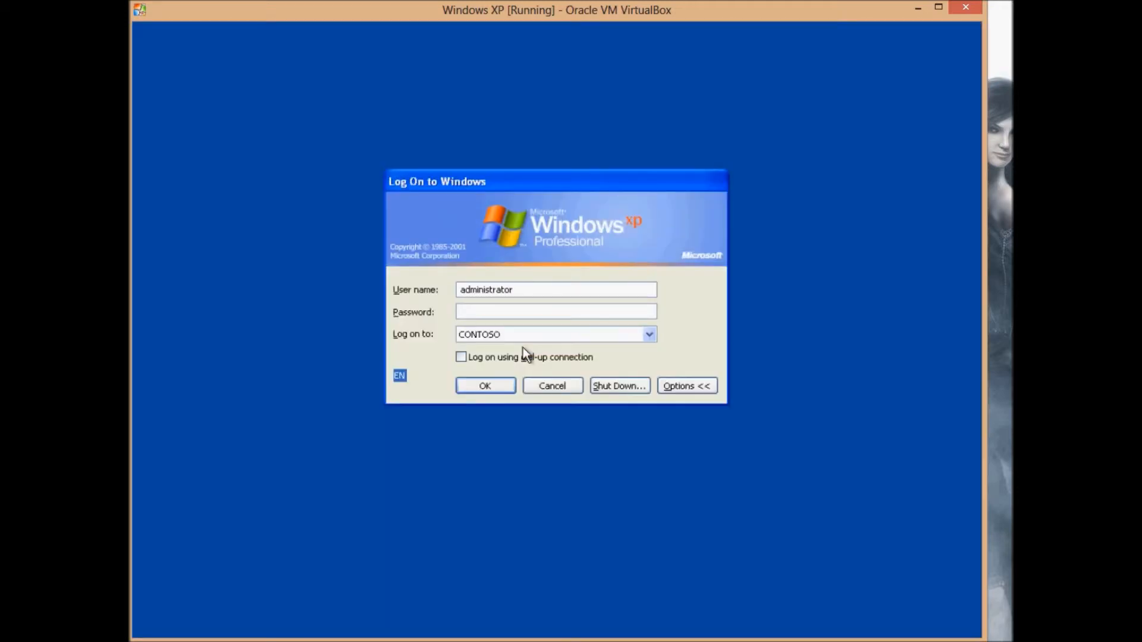
pyautogui.write('••••••••••')
pyautogui.press('Return')
pyautogui.press('Return')
pyautogui.write('•••••••')
pyautogui.press('Return')
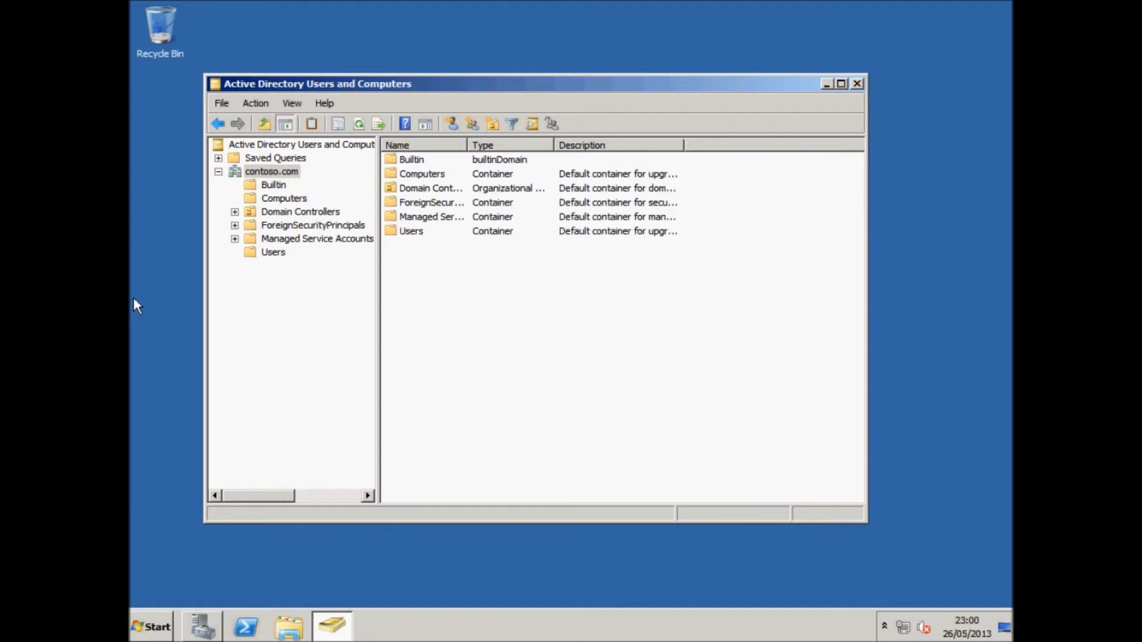
# Close and relaunch Active Directory Users and Computers from Administrative Tools.
pyautogui.click(131, 300)
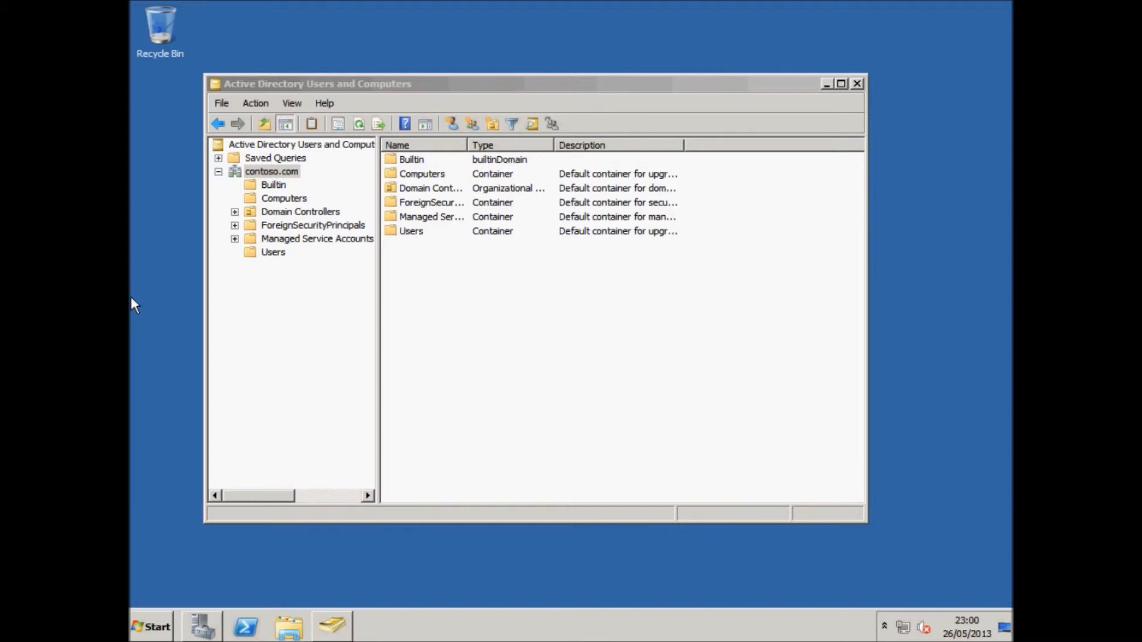
pyautogui.click(857, 84)
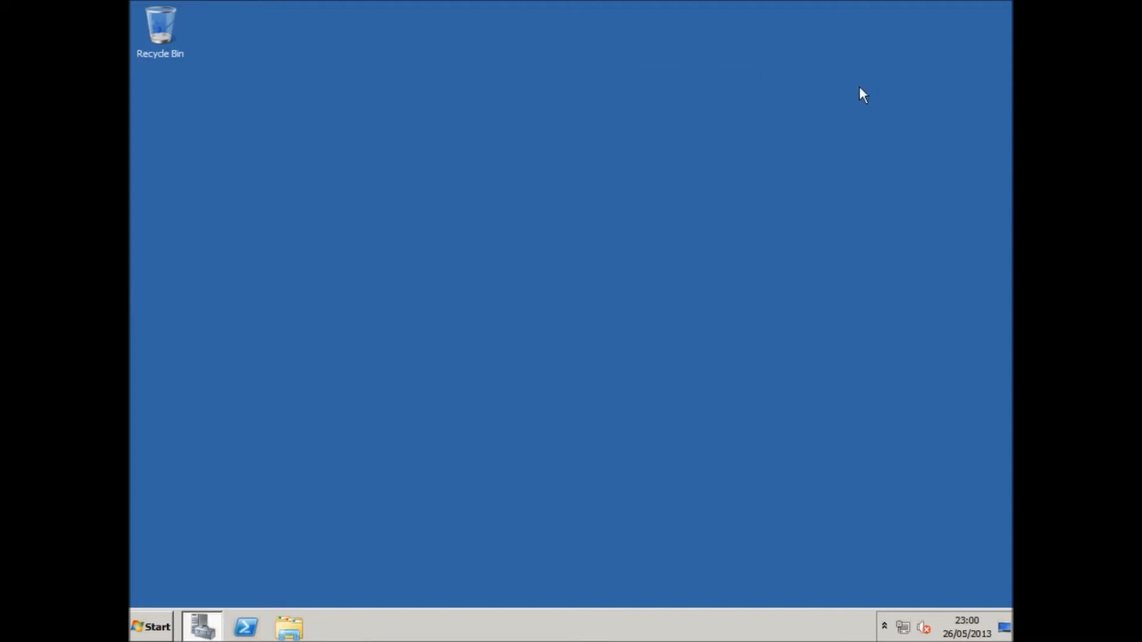
pyautogui.click(154, 613)
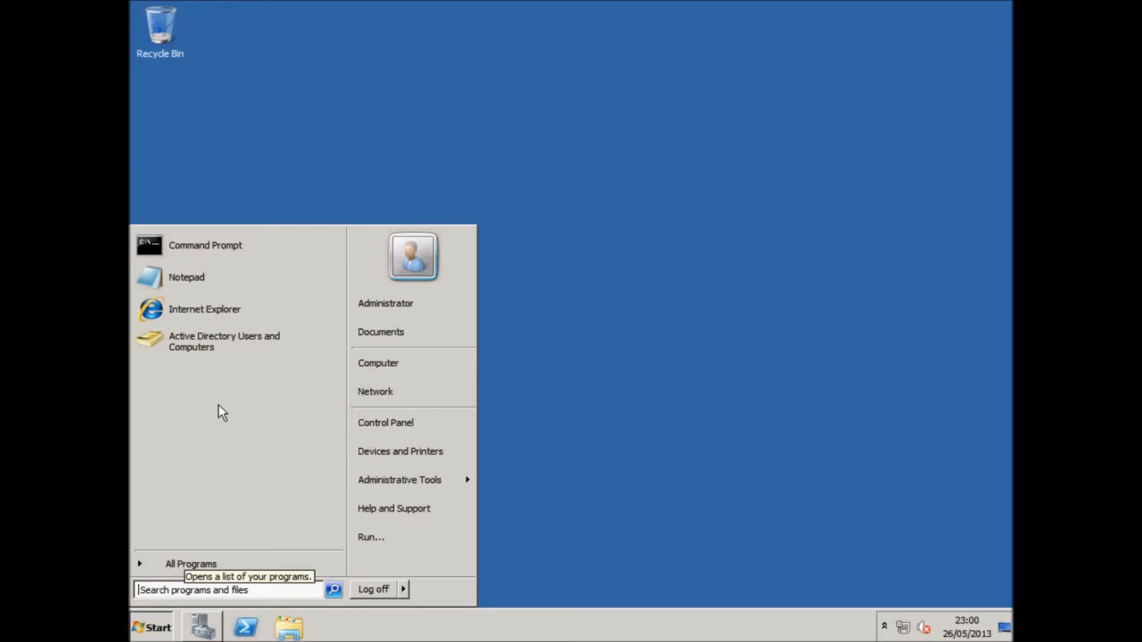
pyautogui.click(196, 562)
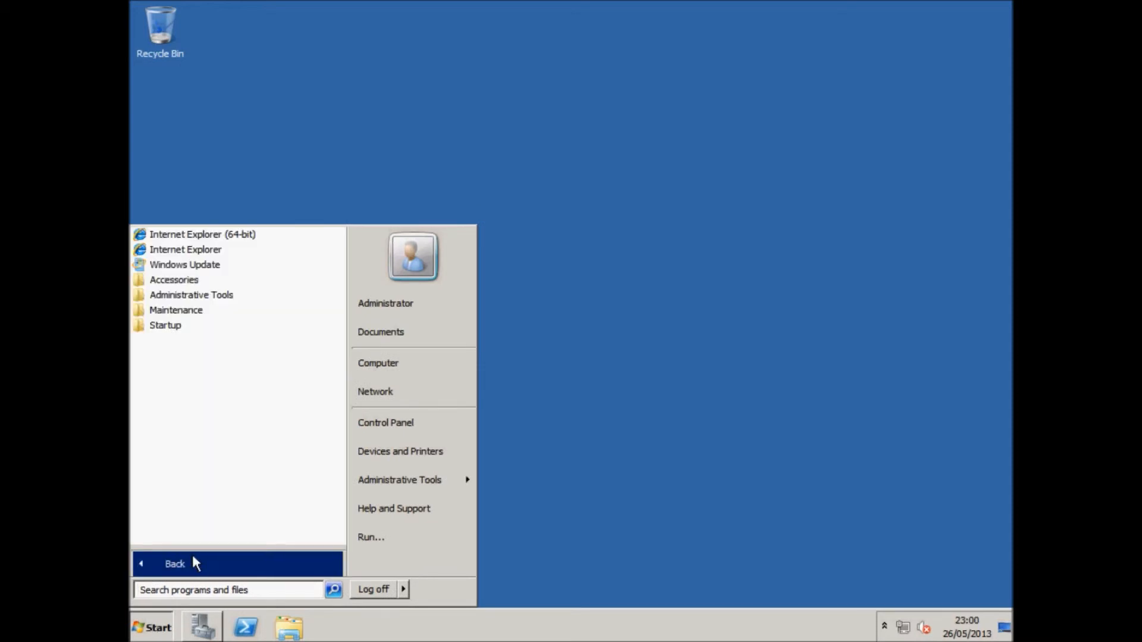
pyautogui.click(215, 296)
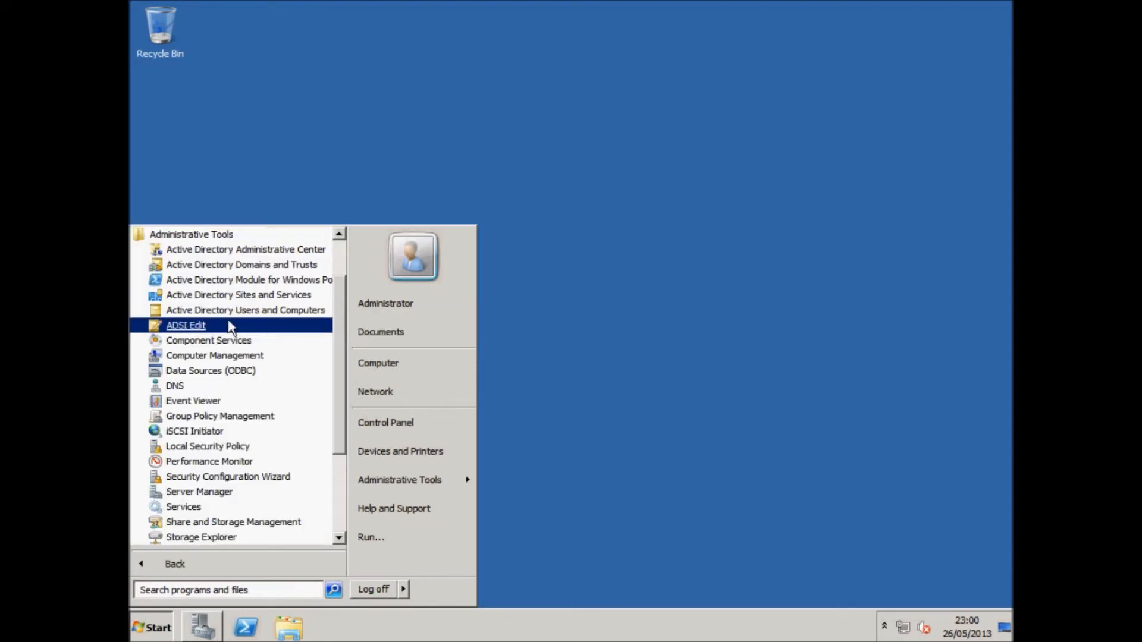
pyautogui.click(234, 310)
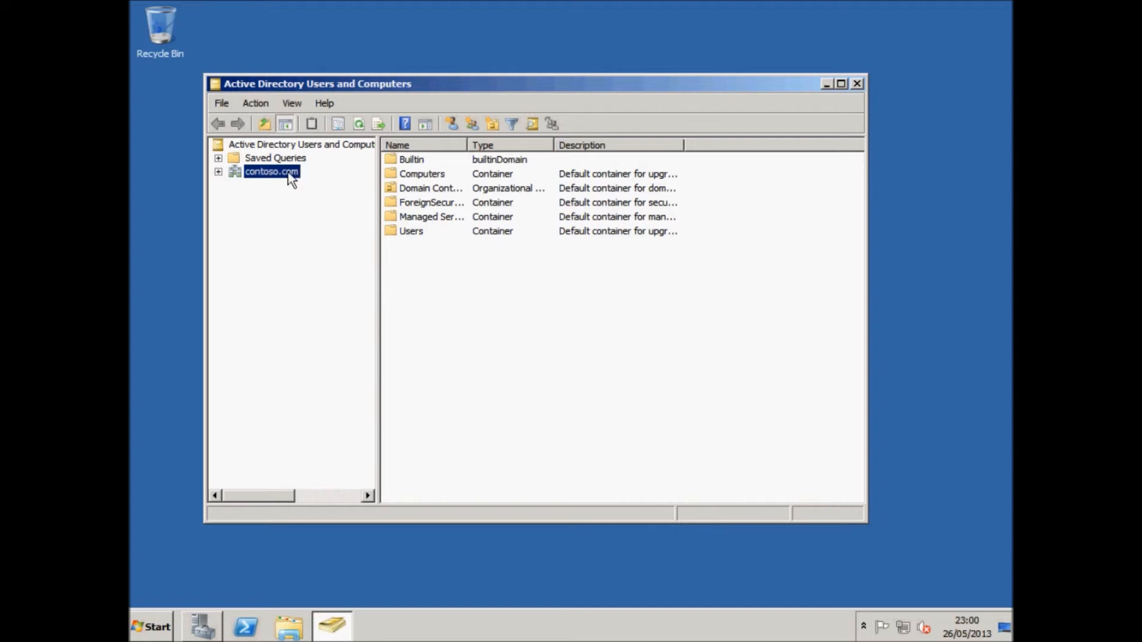
# Browse contoso.com's containers, then show the domain's New object types from its context menu.
pyautogui.click(415, 187)
pyautogui.click(413, 174)
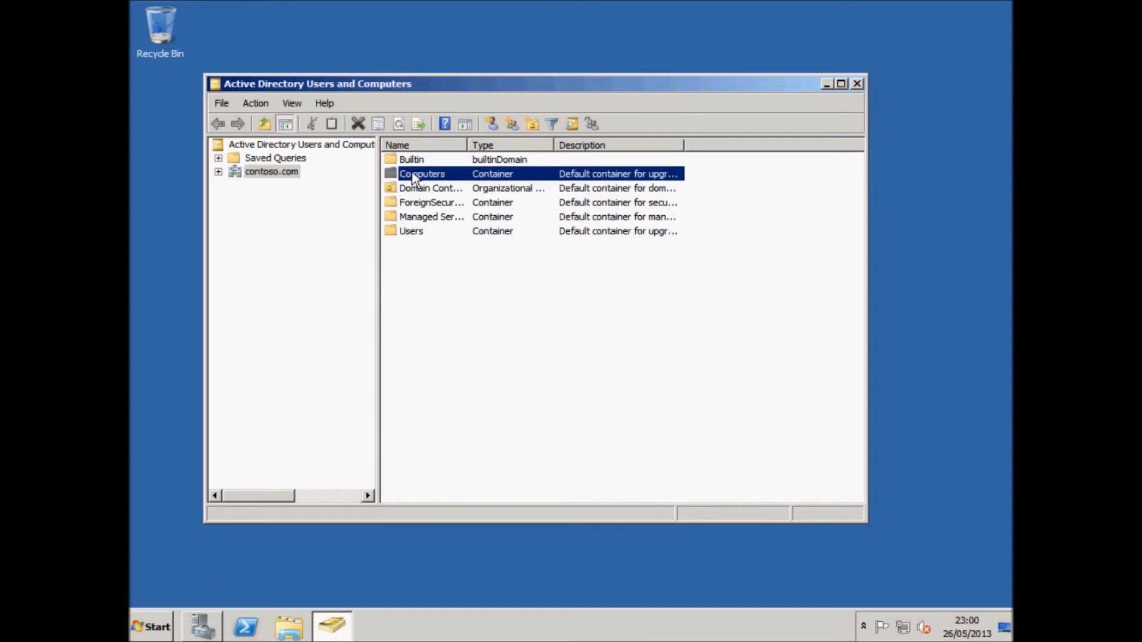
pyautogui.click(413, 162)
pyautogui.click(417, 189)
pyautogui.click(419, 231)
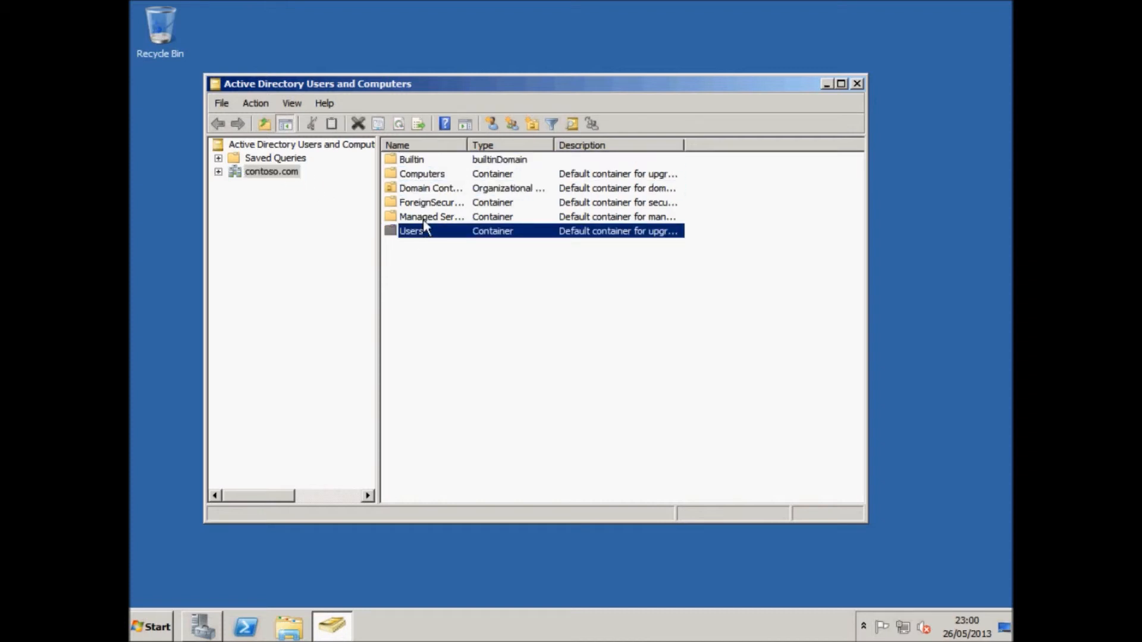
pyautogui.click(424, 215)
pyautogui.click(420, 177)
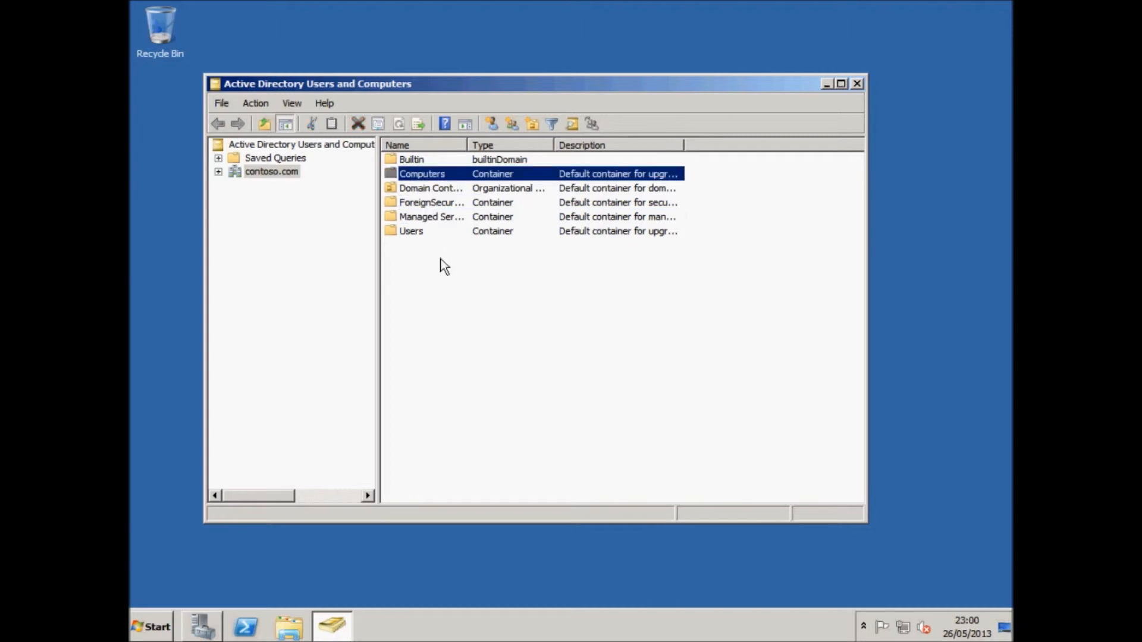
pyautogui.click(420, 276)
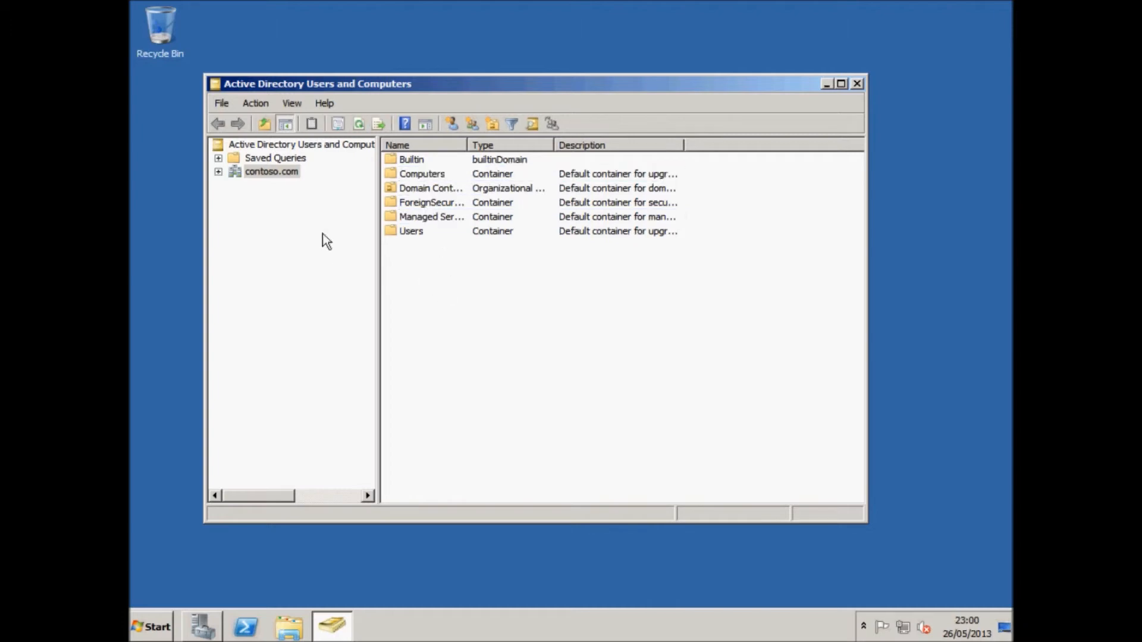
pyautogui.rightClick(458, 294)
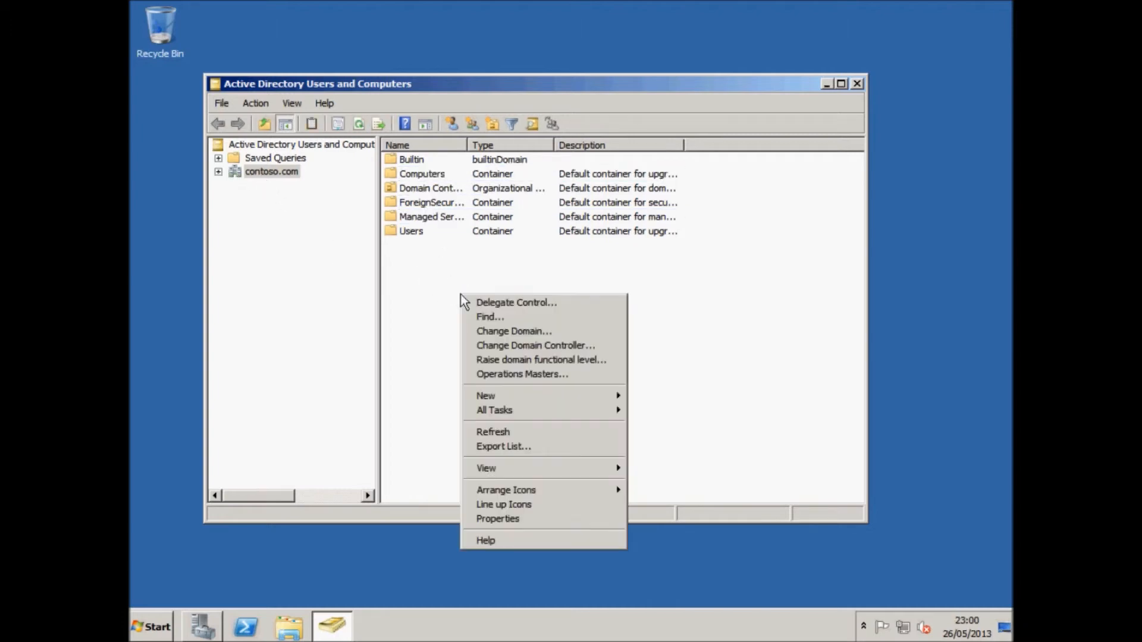
pyautogui.click(439, 285)
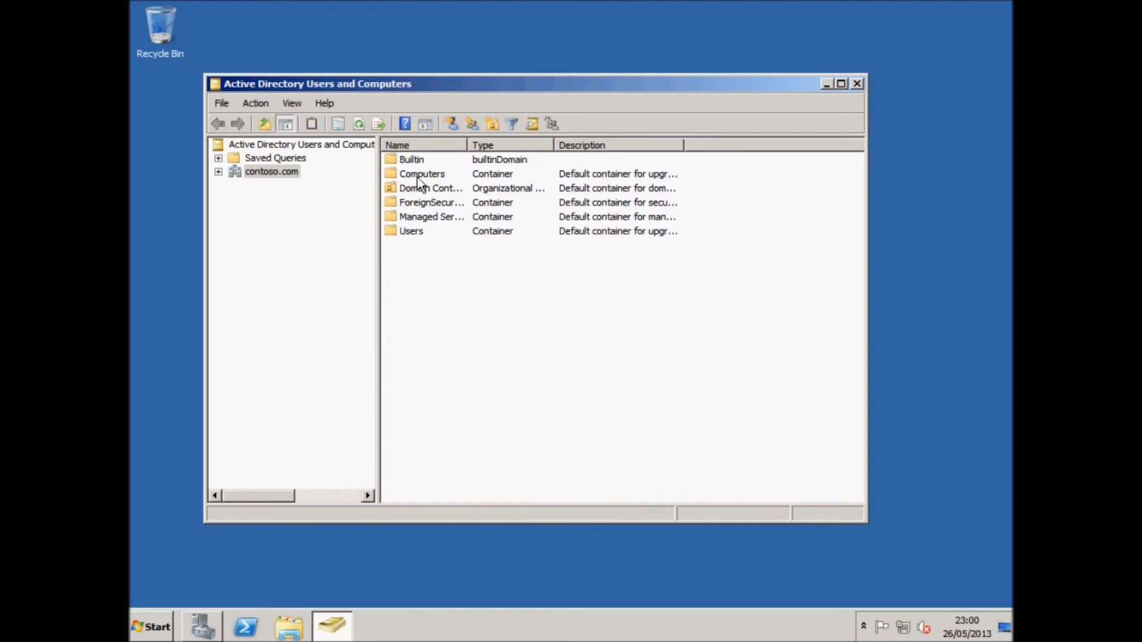
pyautogui.rightClick(433, 281)
pyautogui.moveTo(500, 385)
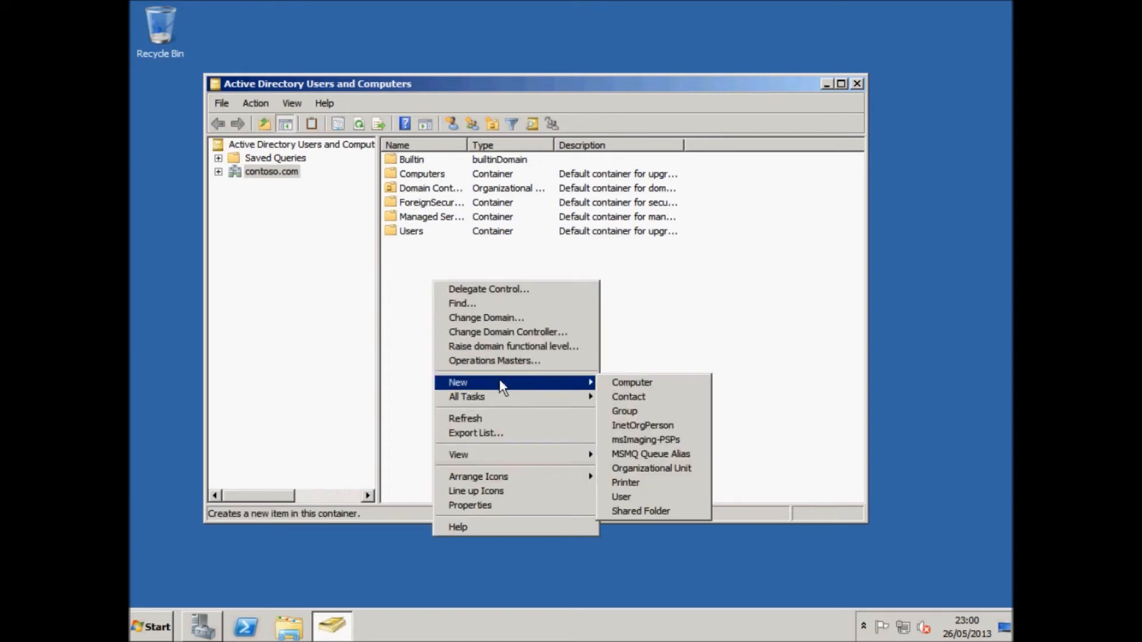
# Create an organizational unit named Groups in contoso.com.
pyautogui.click(639, 470)
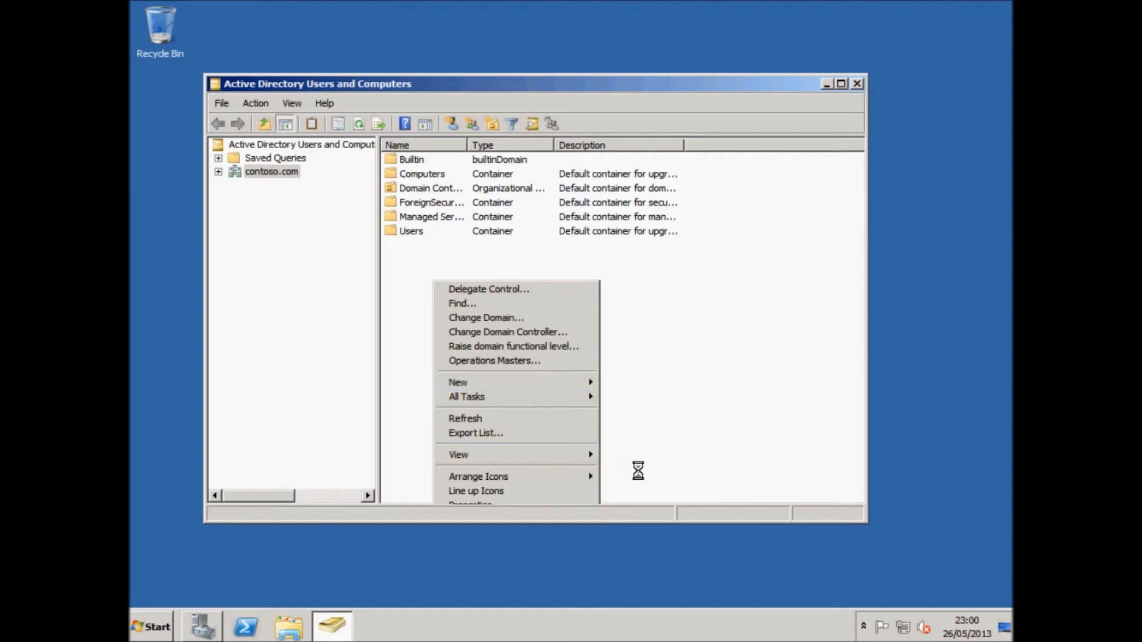
pyautogui.write('Groups')
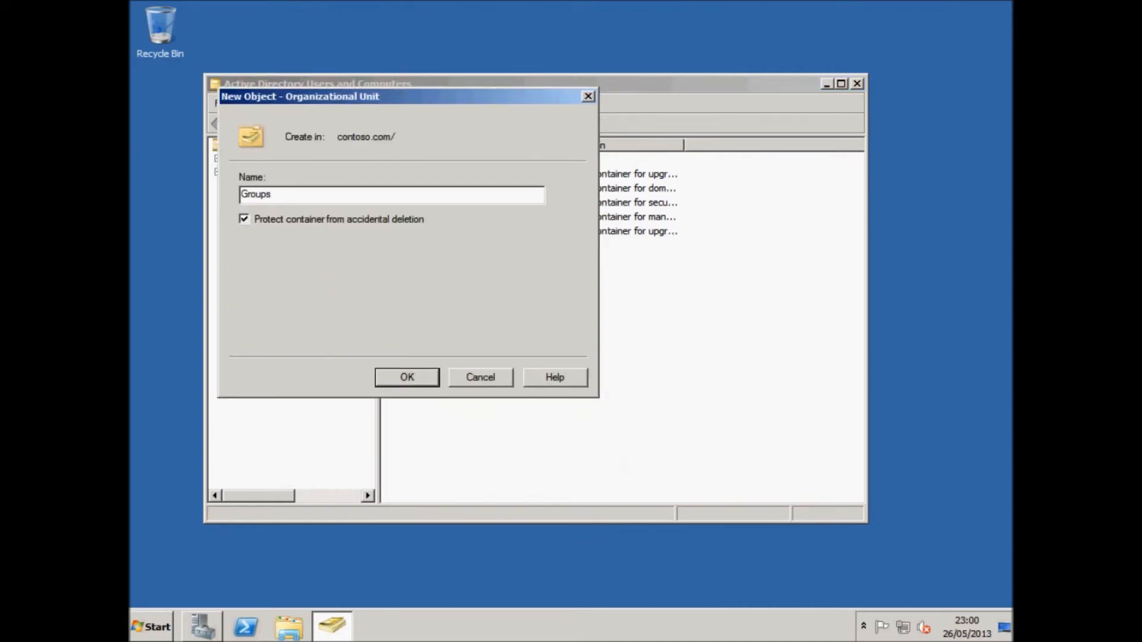
pyautogui.press('Return')
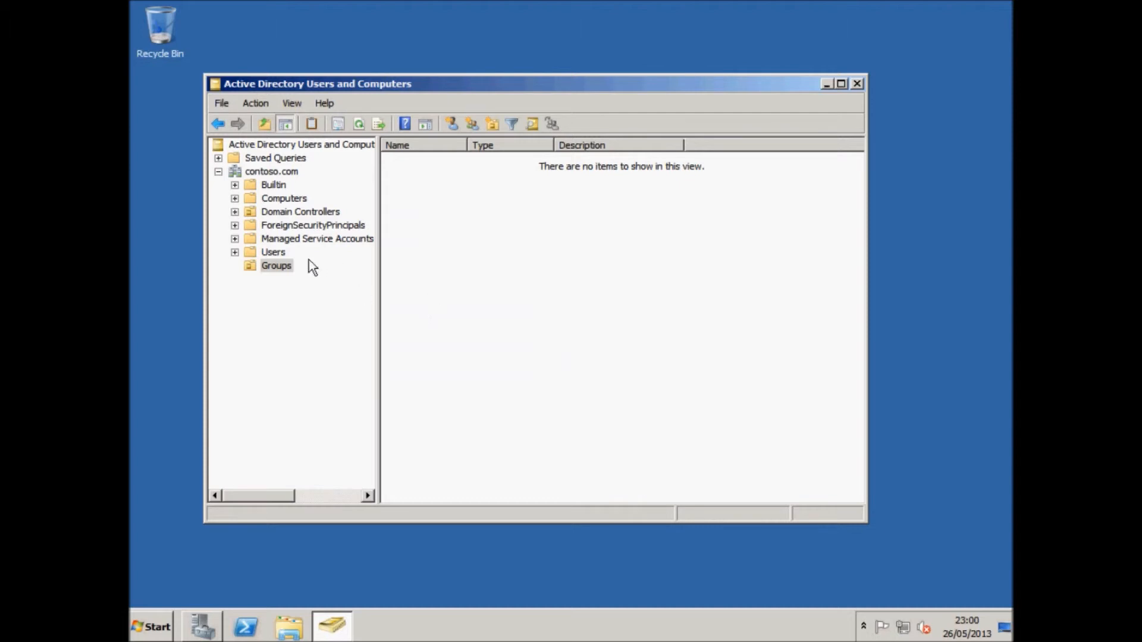
# Create a group named Students inside the Groups unit.
pyautogui.rightClick(277, 264)
pyautogui.click(372, 324)
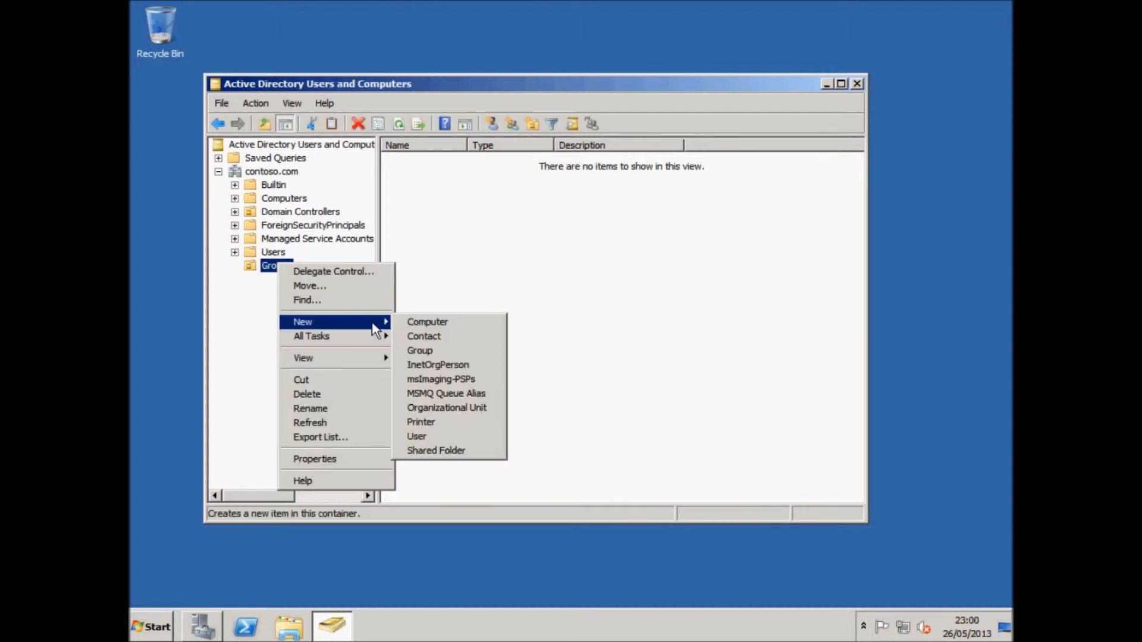
pyautogui.click(461, 363)
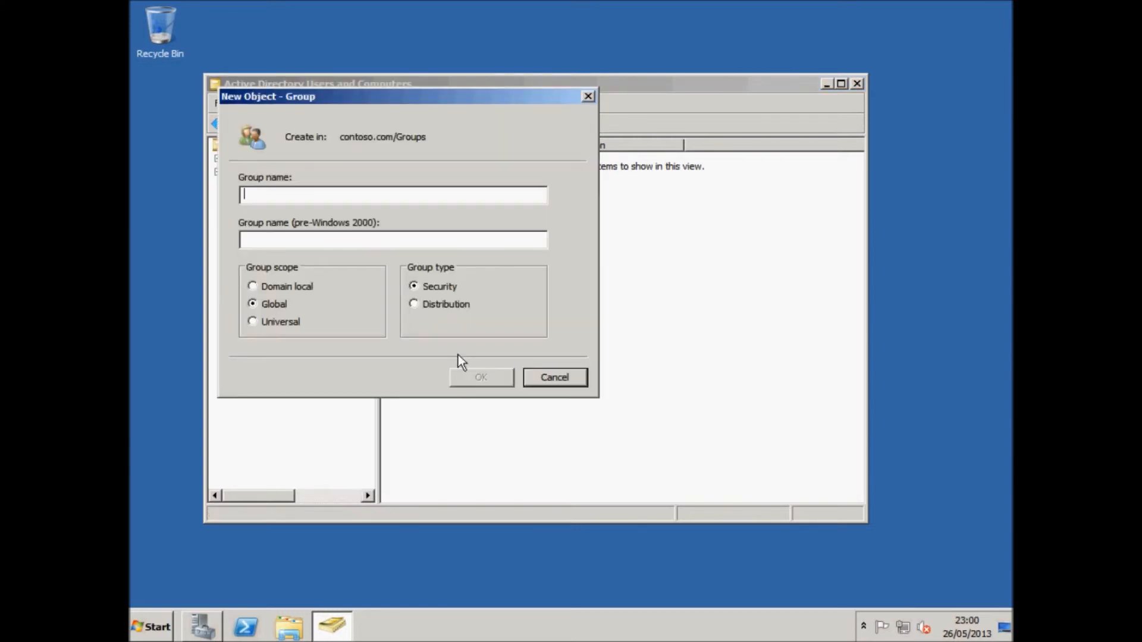
pyautogui.write('Stud')
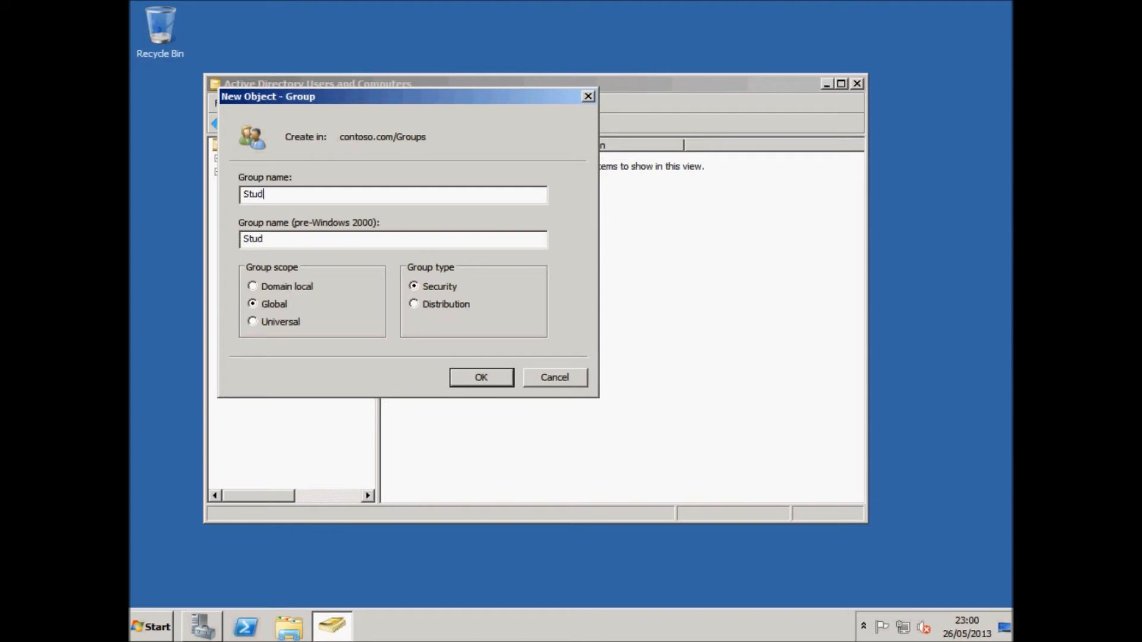
pyautogui.write('ents')
pyautogui.click(486, 376)
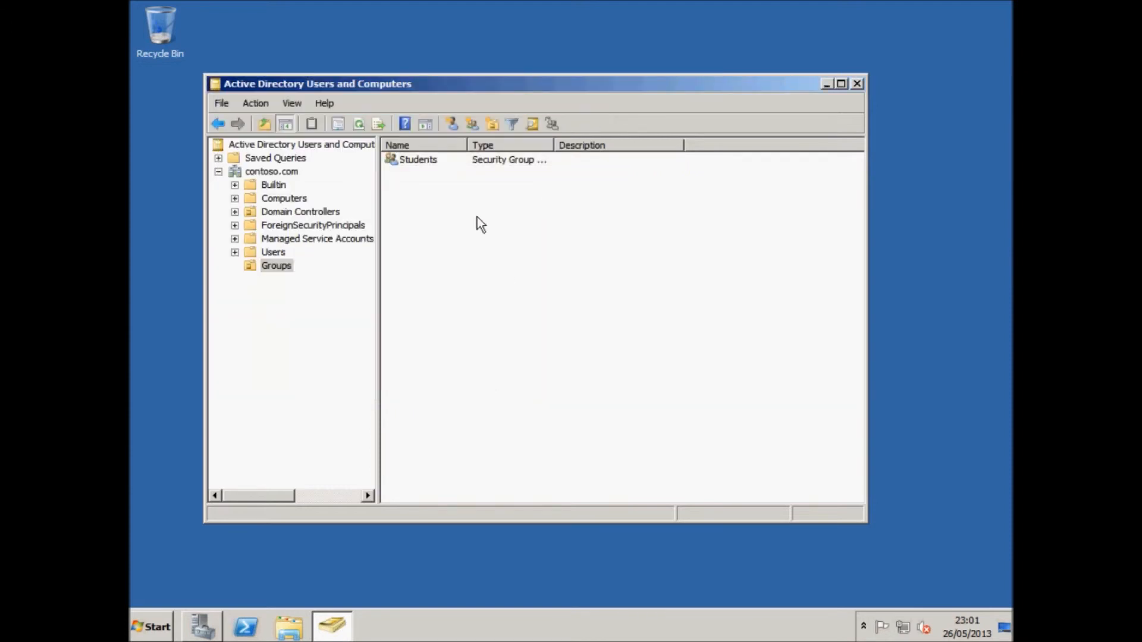
pyautogui.doubleClick(434, 161)
pyautogui.click(437, 144)
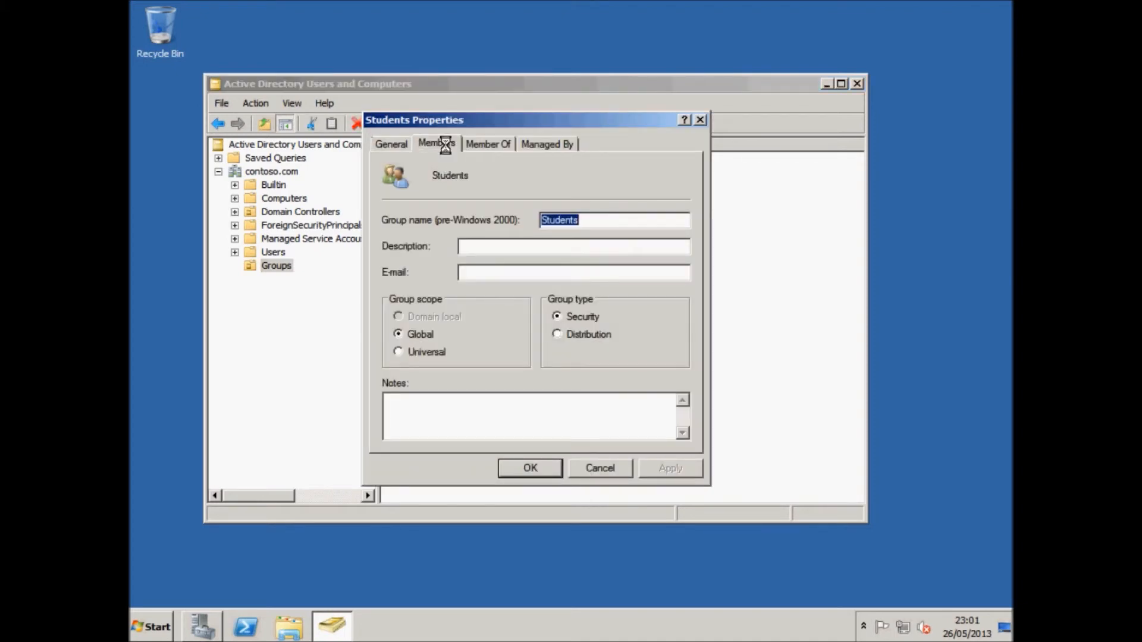
pyautogui.click(492, 144)
pyautogui.click(557, 144)
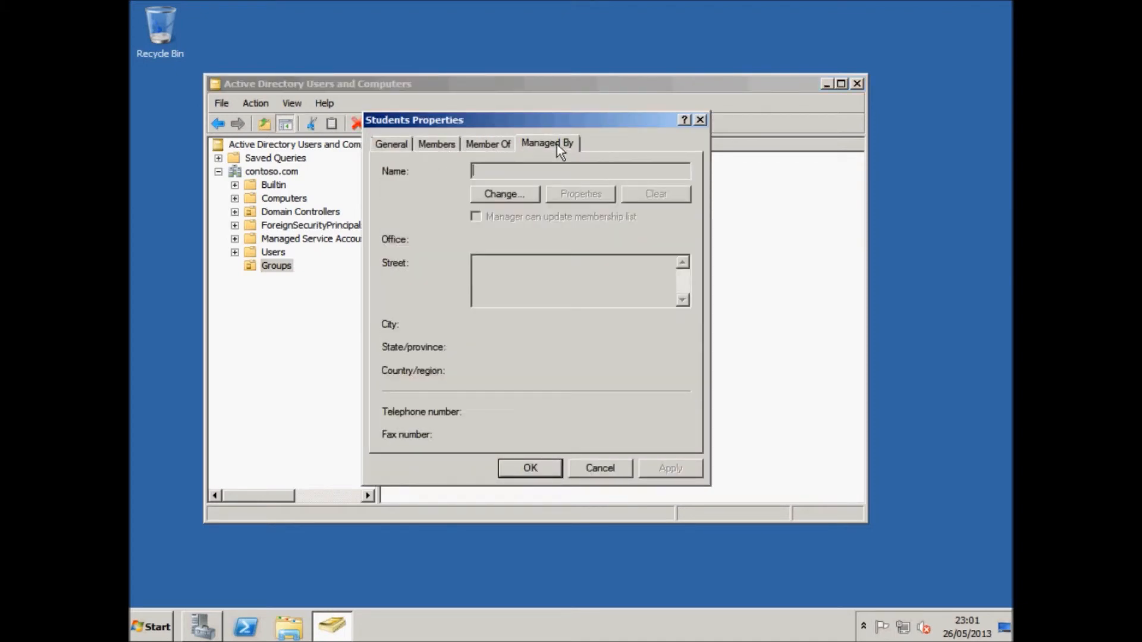
pyautogui.click(447, 147)
pyautogui.click(400, 146)
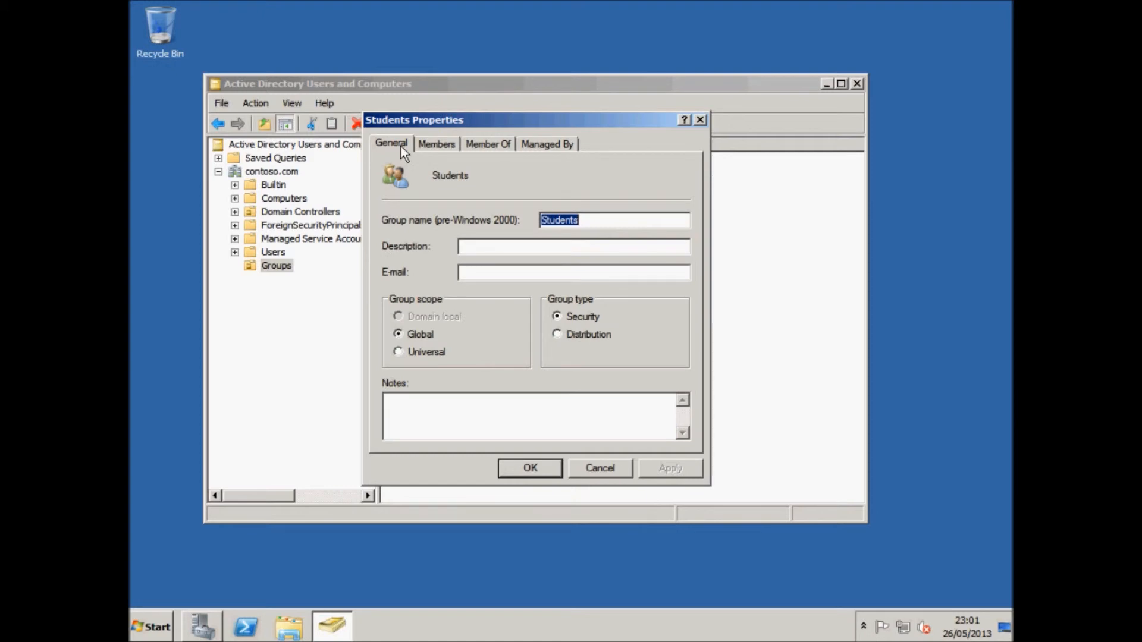
pyautogui.click(480, 271)
pyautogui.click(436, 145)
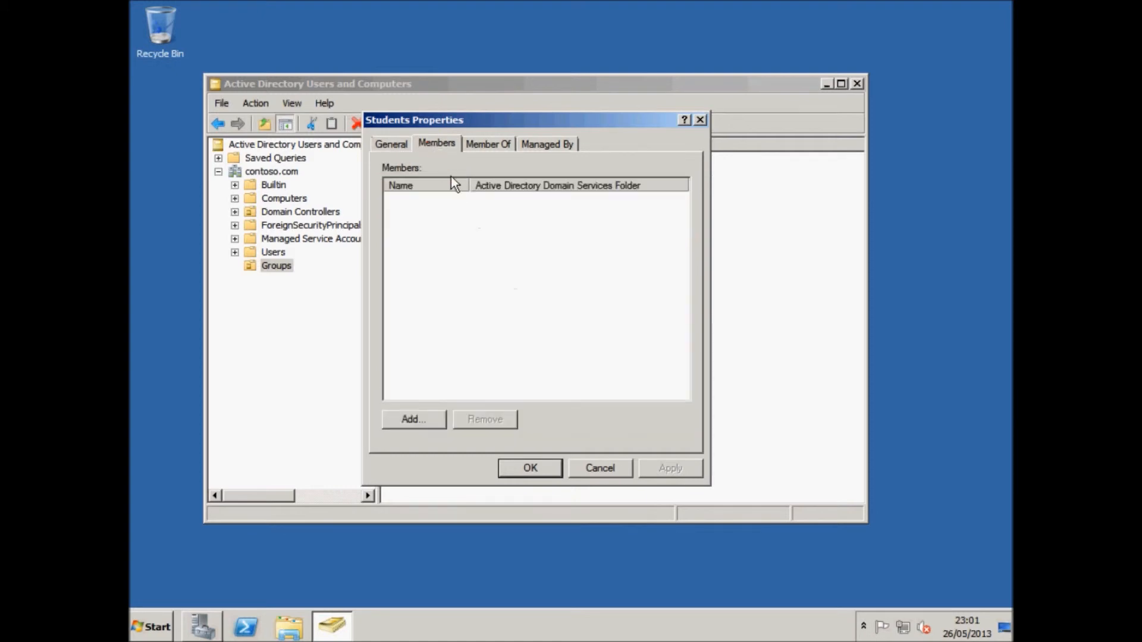
pyautogui.click(406, 421)
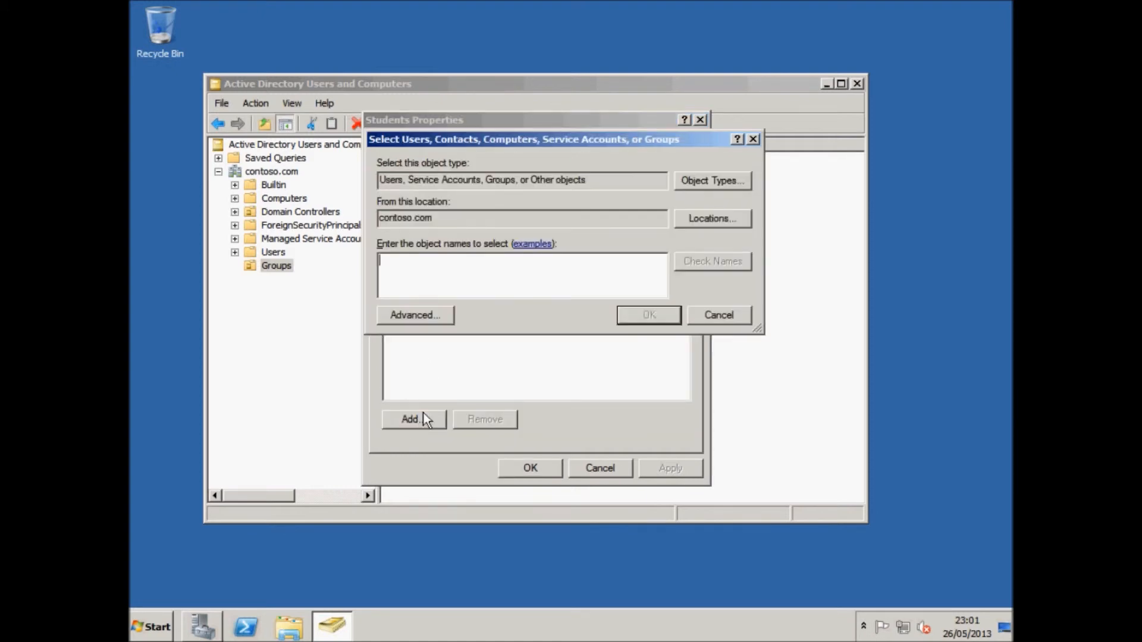
pyautogui.click(716, 316)
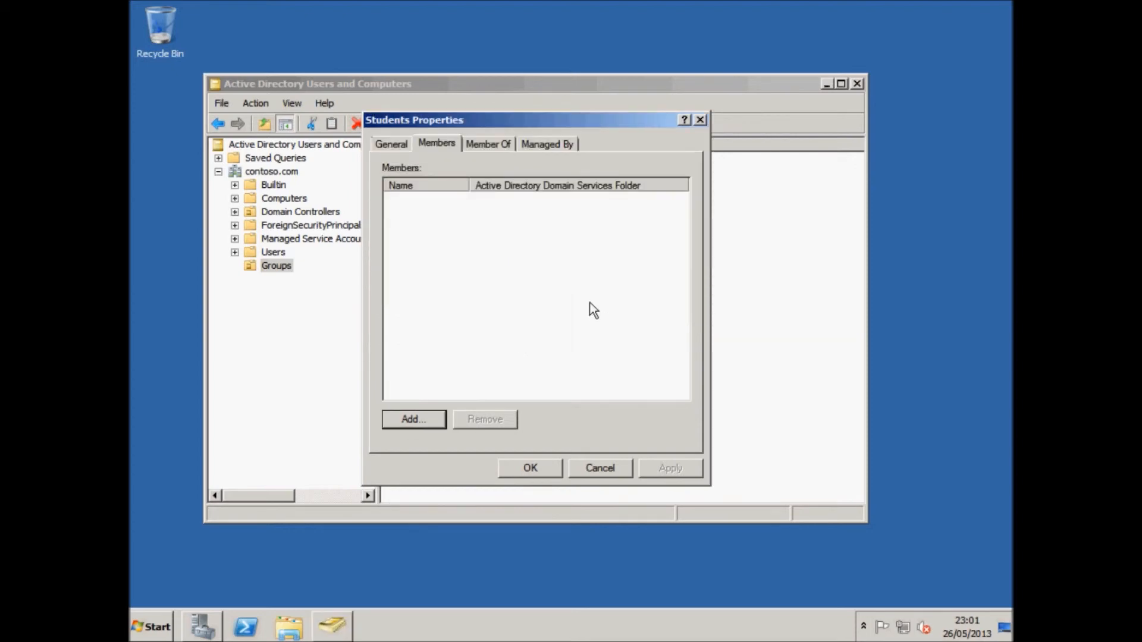
pyautogui.click(516, 468)
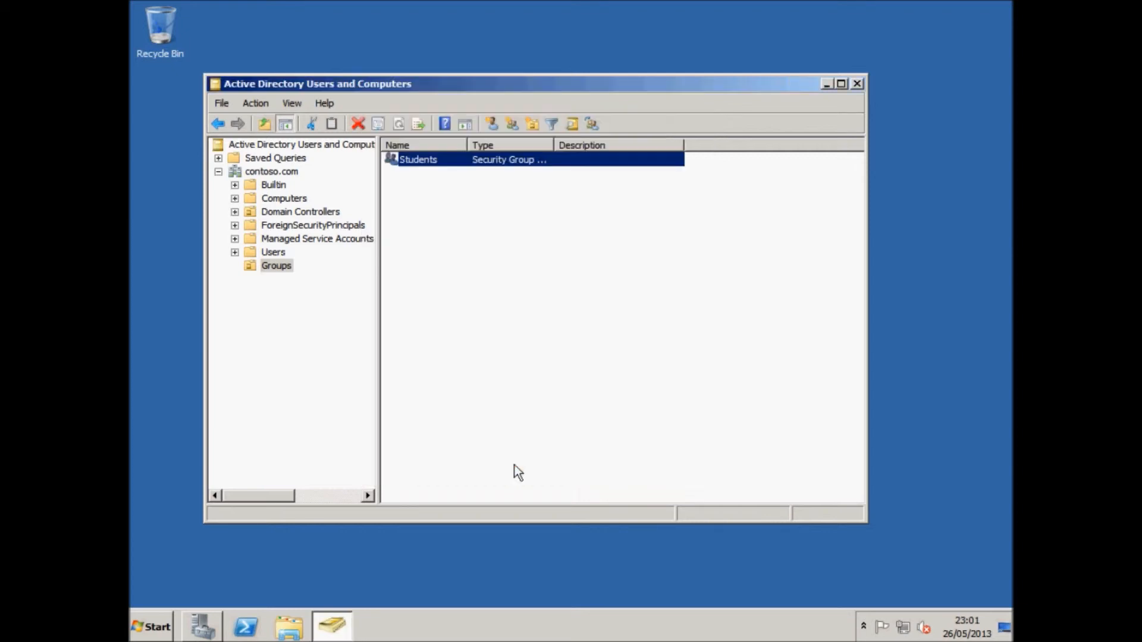
# Start a new user in Users named Student1 Lastname with logon name student1.
pyautogui.click(435, 305)
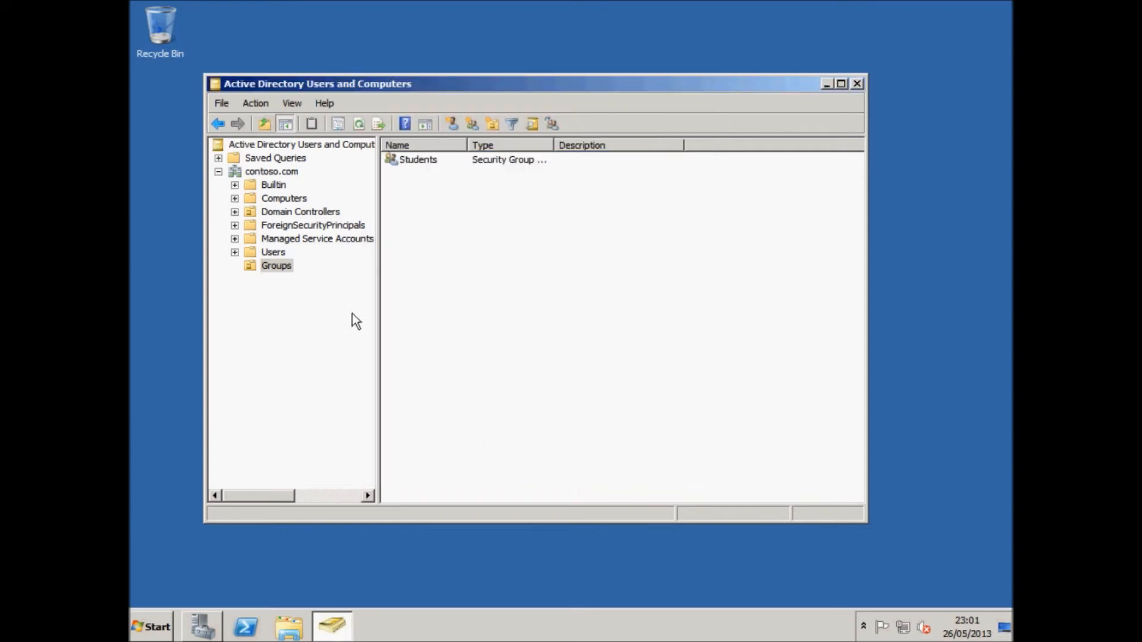
pyautogui.click(277, 254)
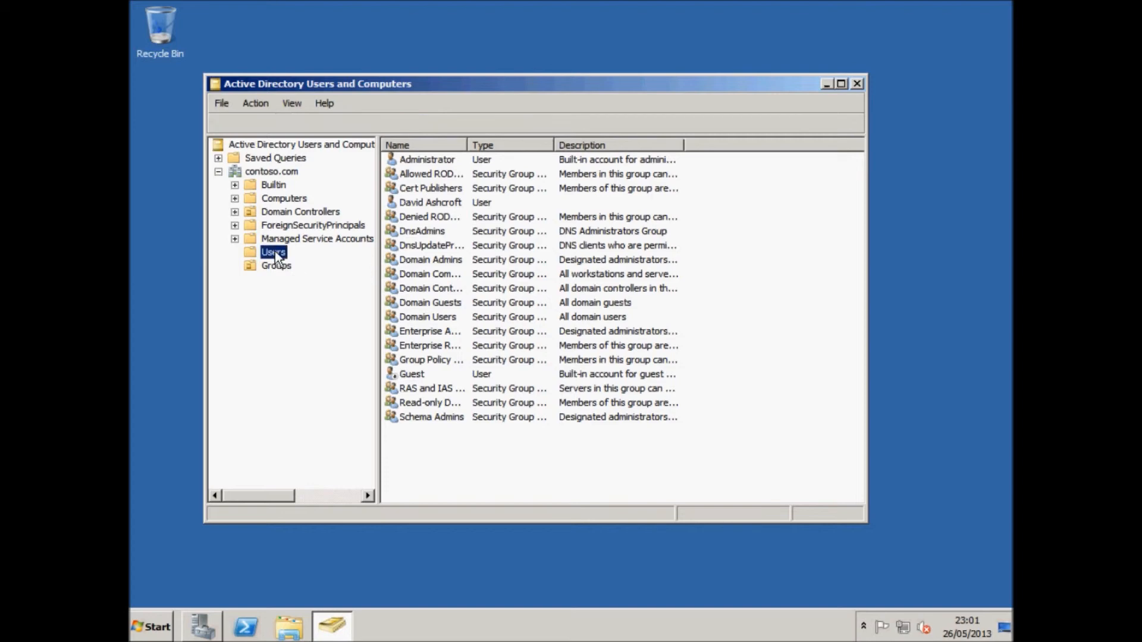
pyautogui.rightClick(436, 431)
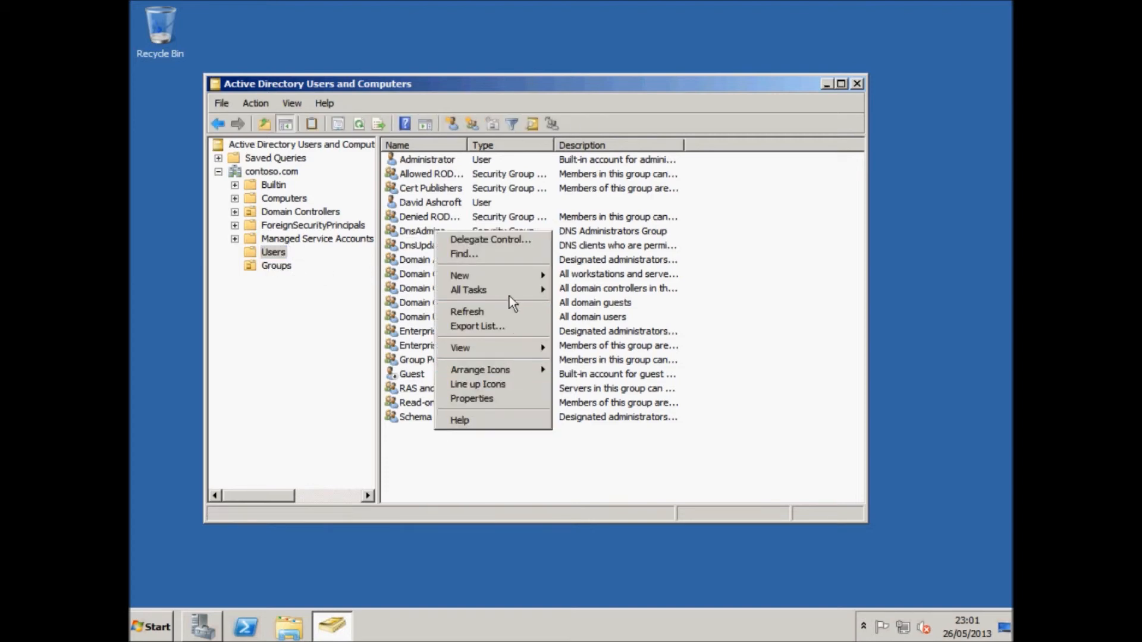
pyautogui.moveTo(510, 282)
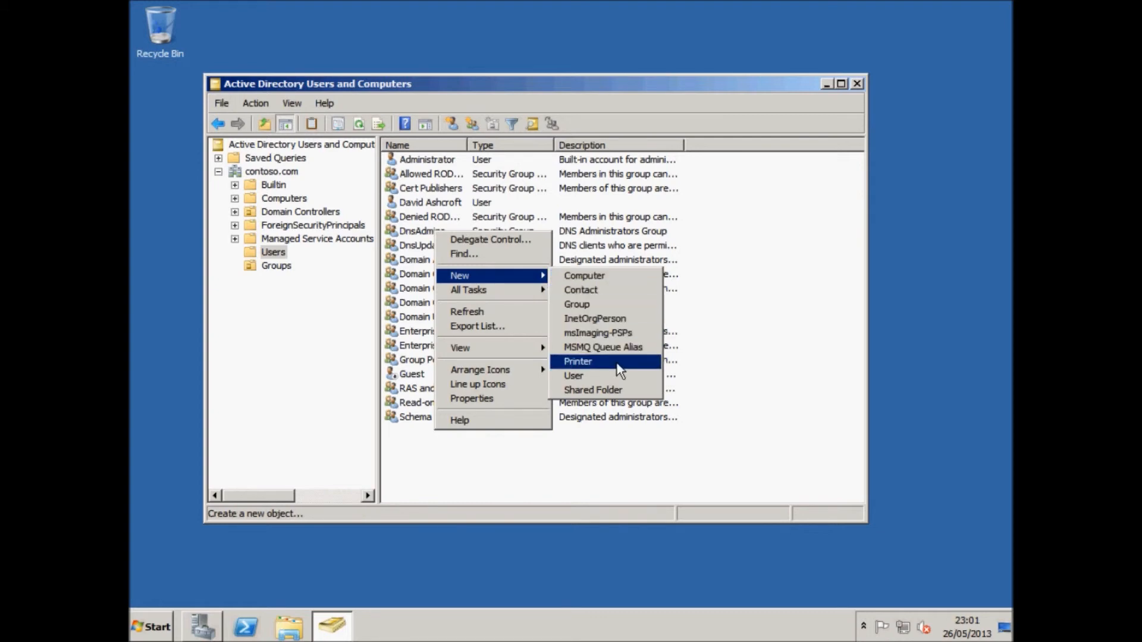
pyautogui.click(610, 382)
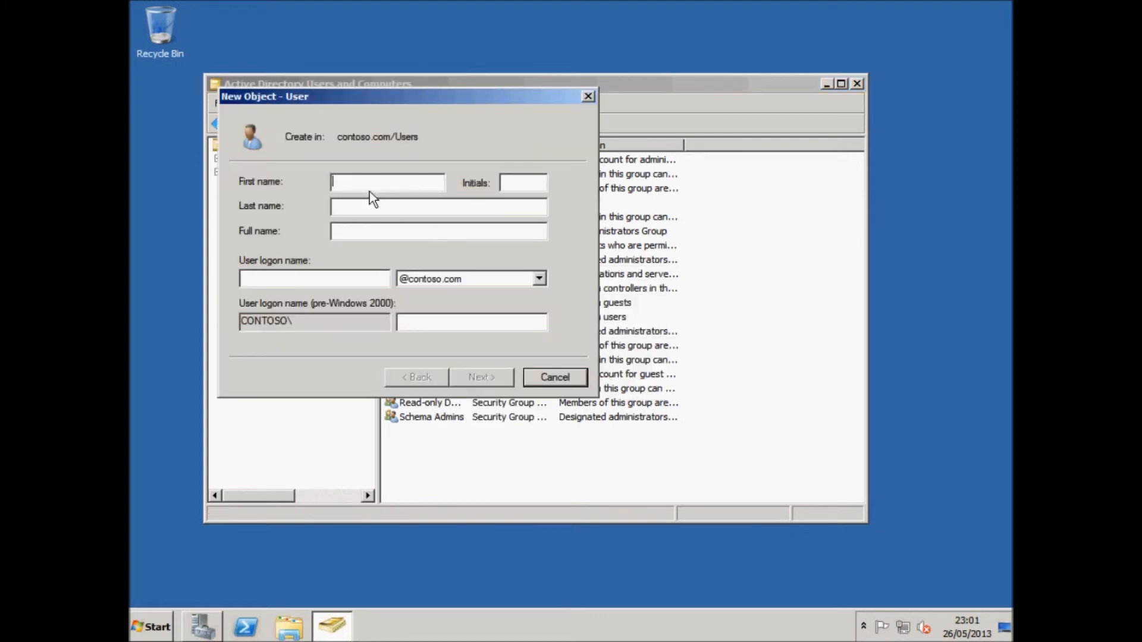
pyautogui.write('Student1')
pyautogui.write('Lastname')
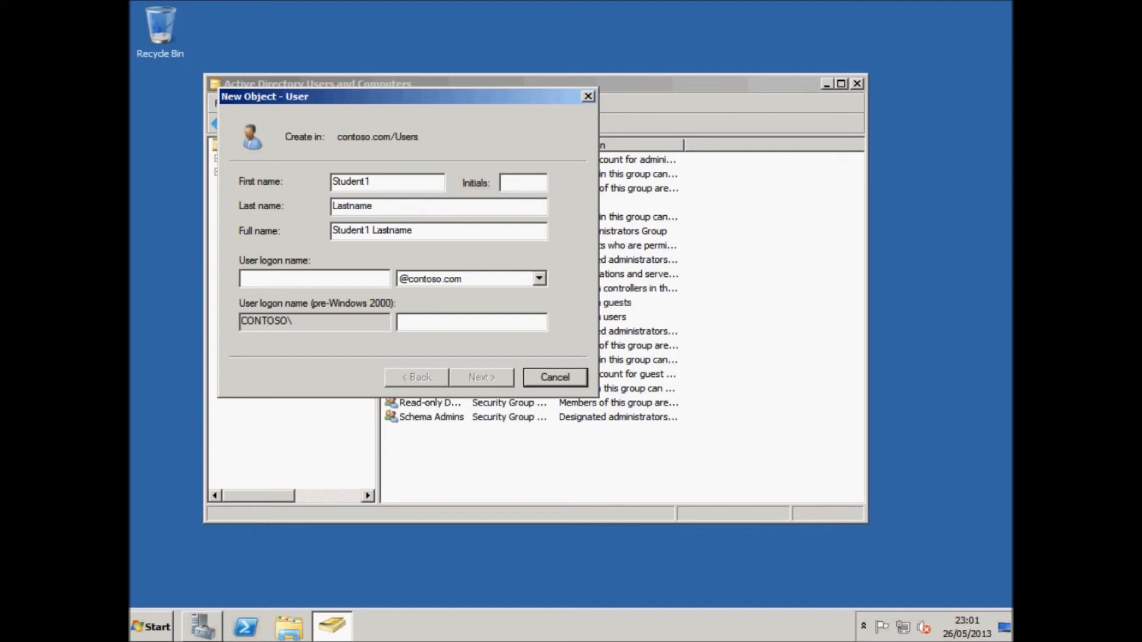
pyautogui.click(361, 280)
pyautogui.write('student1')
pyautogui.click(293, 278)
pyautogui.moveTo(293, 278); pyautogui.dragTo(233, 289)
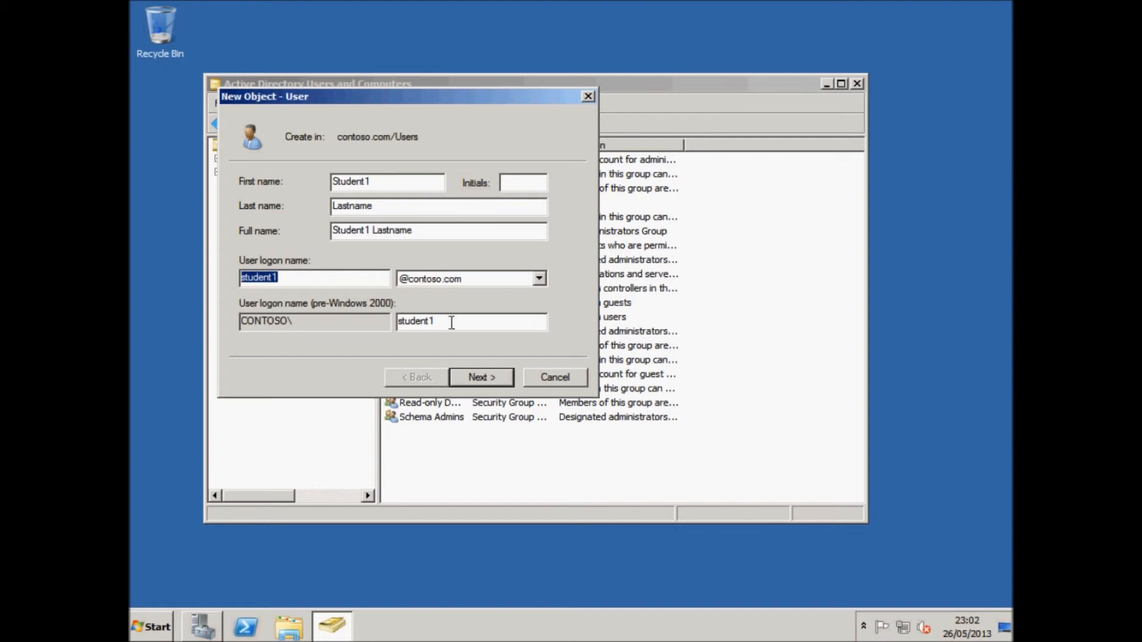
pyautogui.moveTo(389, 183); pyautogui.dragTo(313, 181)
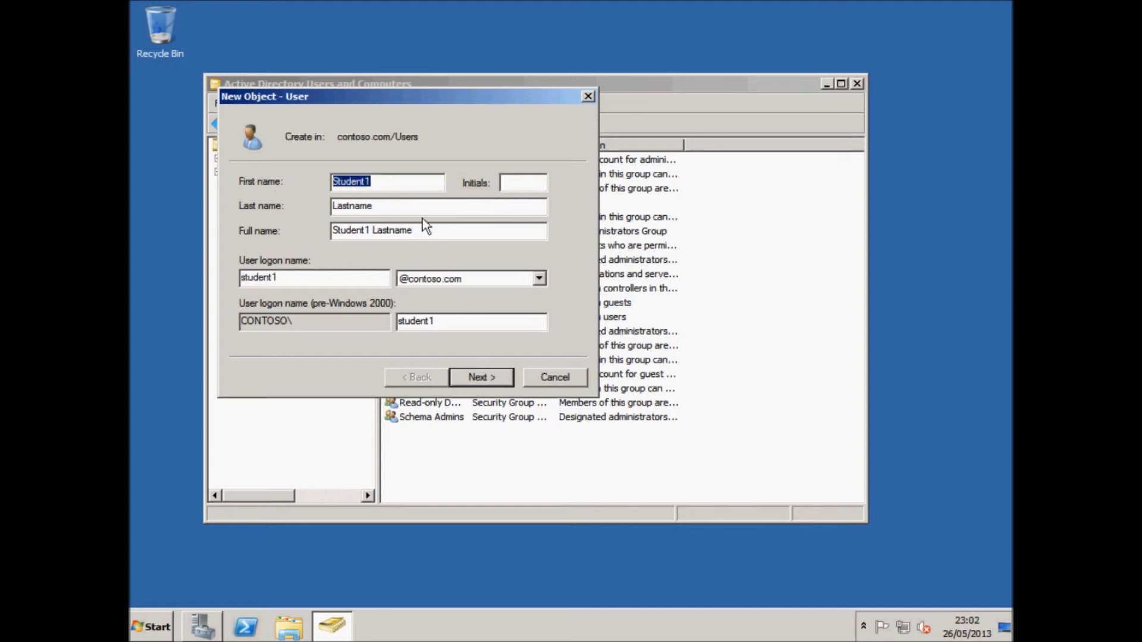
pyautogui.moveTo(416, 207); pyautogui.dragTo(331, 205)
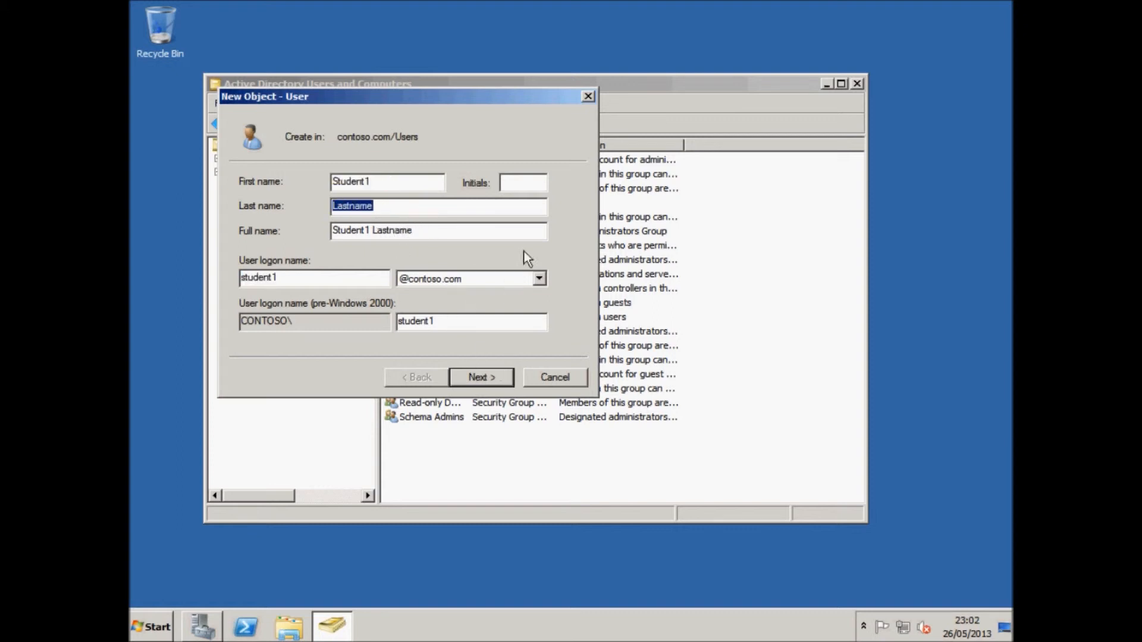
# Set the user's password: no change at next logon, user cannot change it, never expires.
pyautogui.click(486, 376)
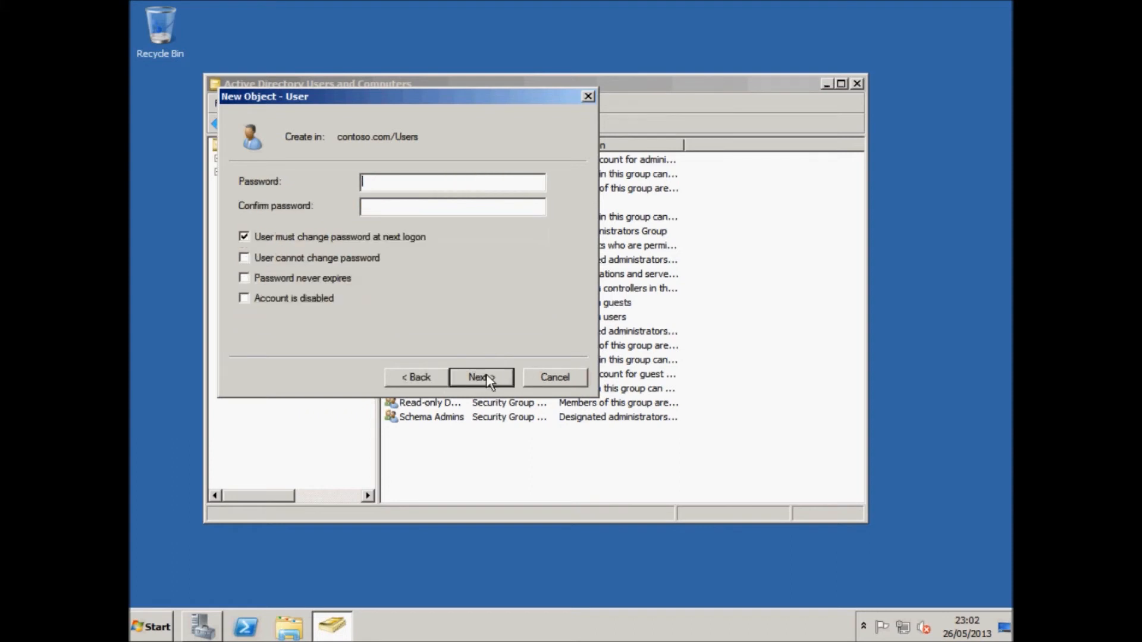
pyautogui.write('P@ssw0rd1')
pyautogui.press('Tab')
pyautogui.write('P@ssw0rd1')
pyautogui.click(309, 242)
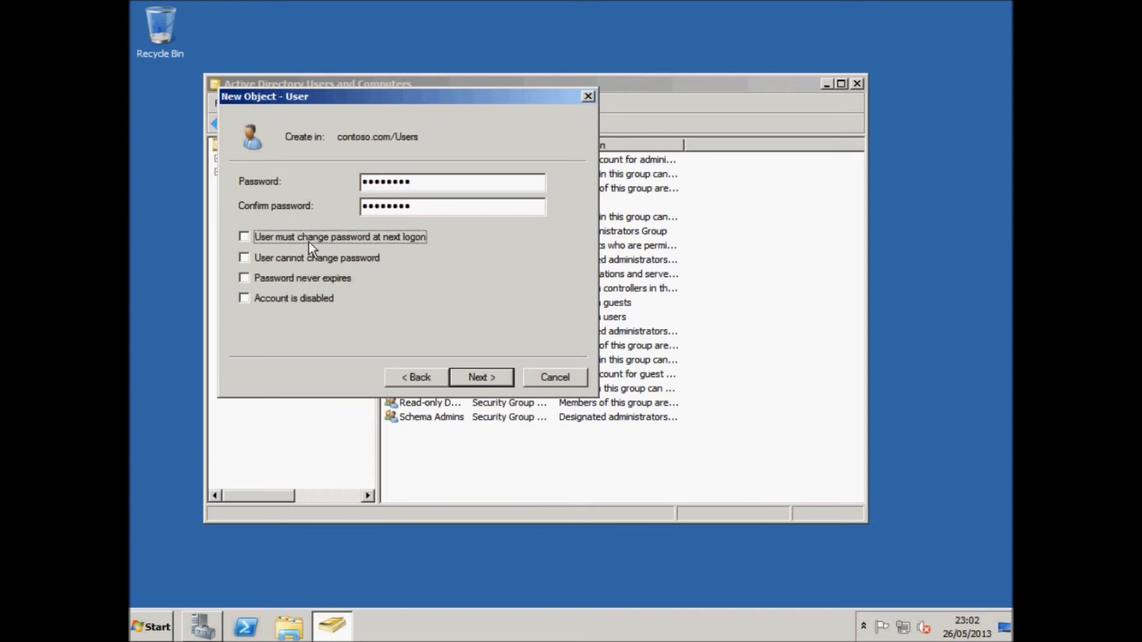
pyautogui.click(301, 259)
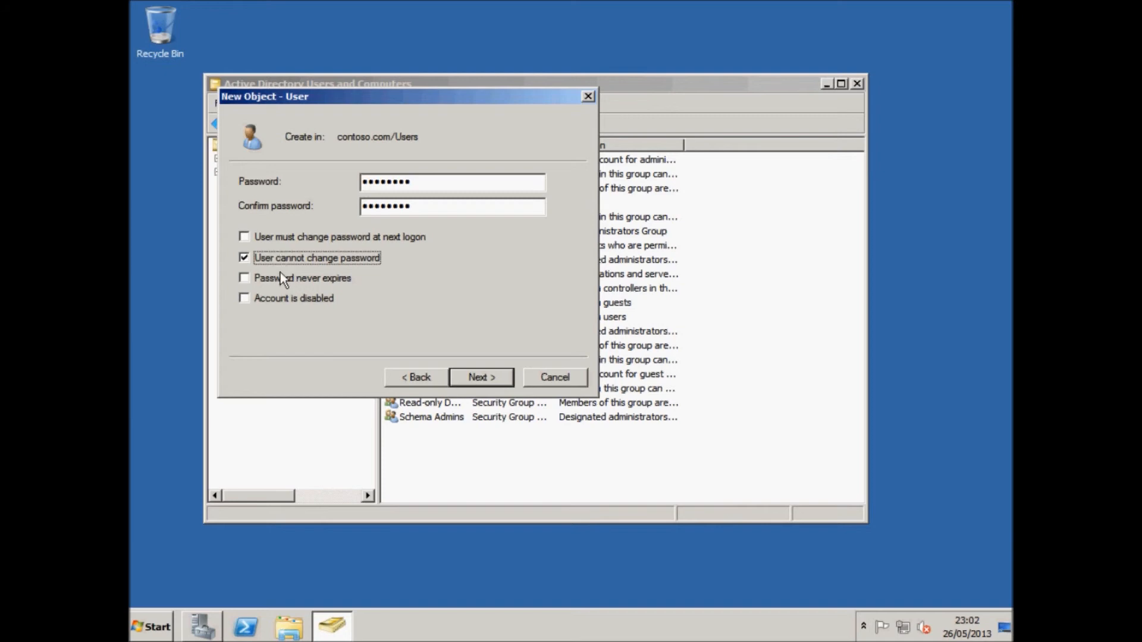
pyautogui.click(280, 275)
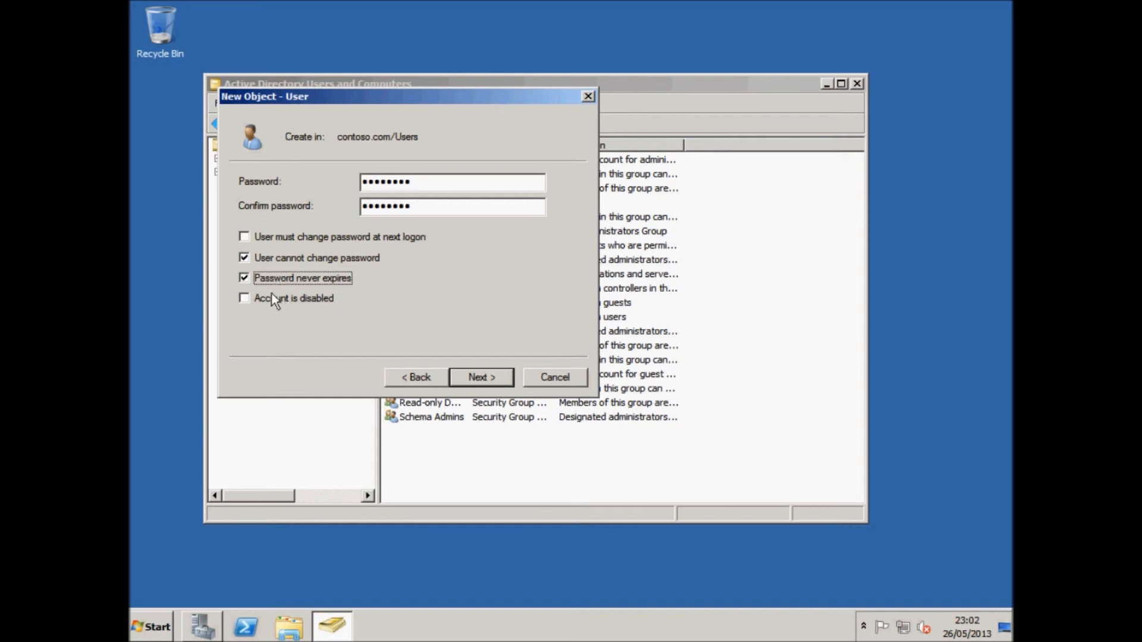
# Re-enter the matching password after dismissing the password mismatch error.
pyautogui.click(495, 376)
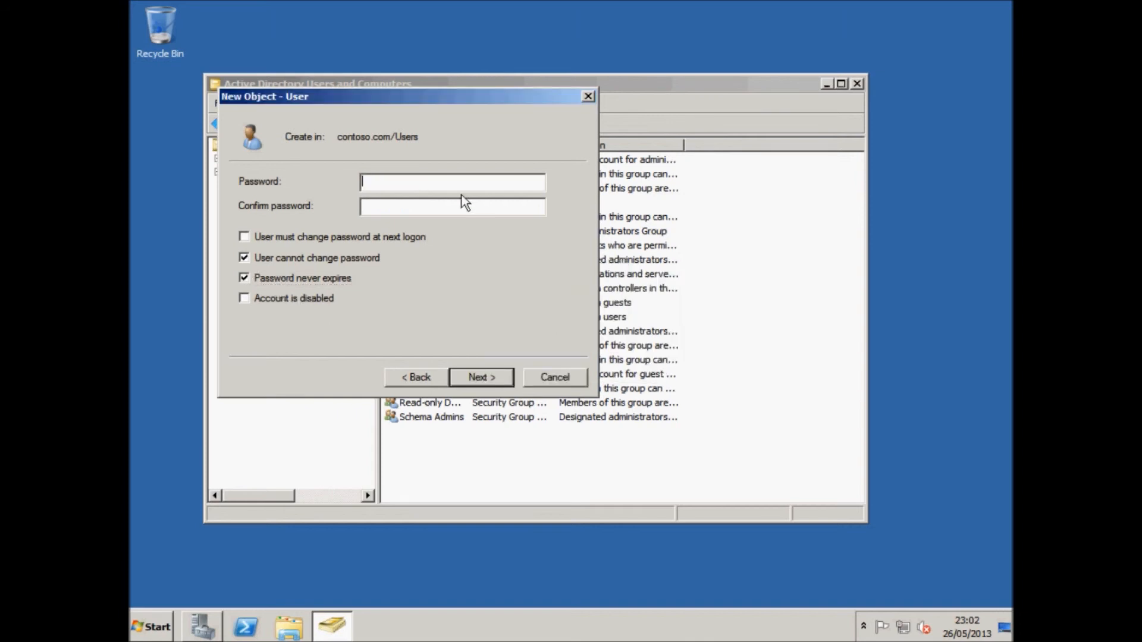
pyautogui.write('*********')
pyautogui.press('Tab')
pyautogui.write('*********')
pyautogui.click(502, 374)
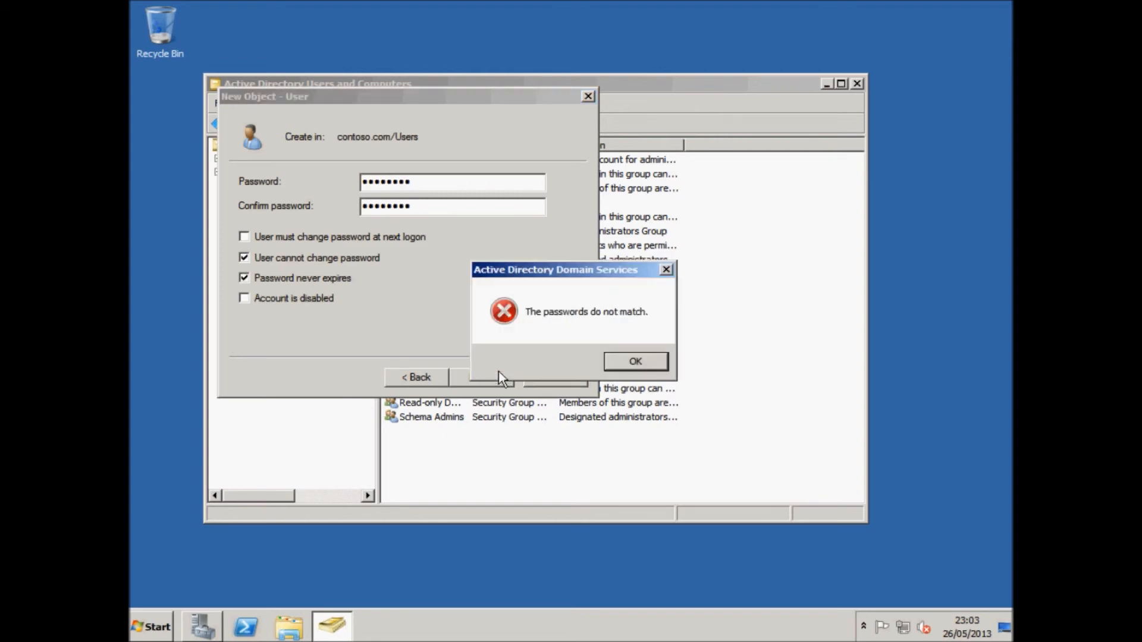
pyautogui.click(661, 358)
pyautogui.click(439, 188)
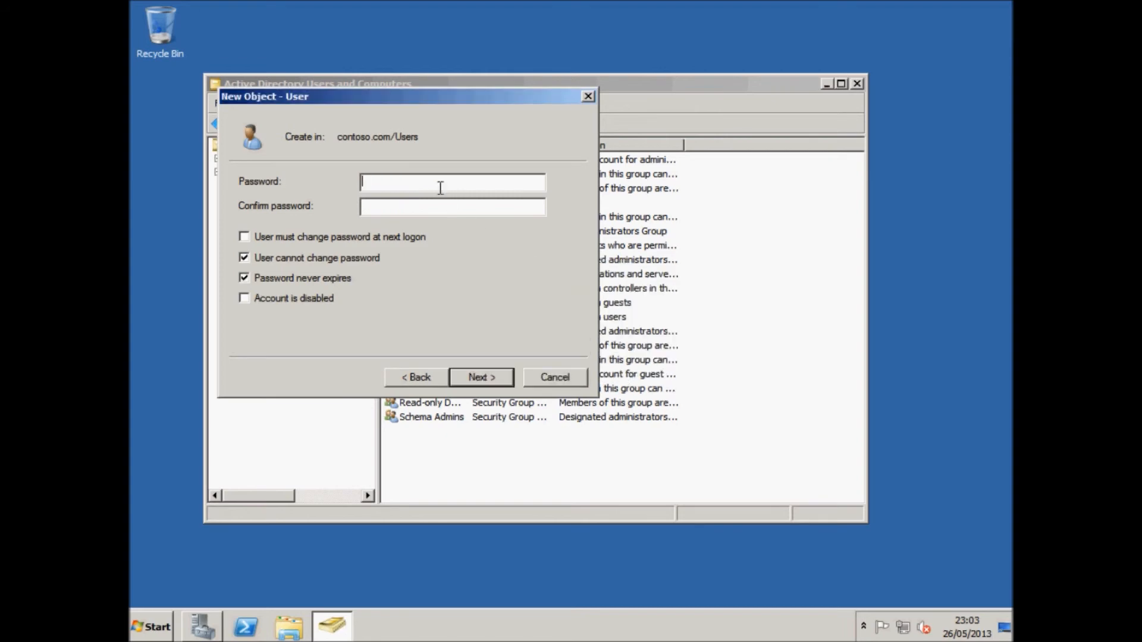
pyautogui.write('*********')
pyautogui.press('Tab')
pyautogui.write('*********')
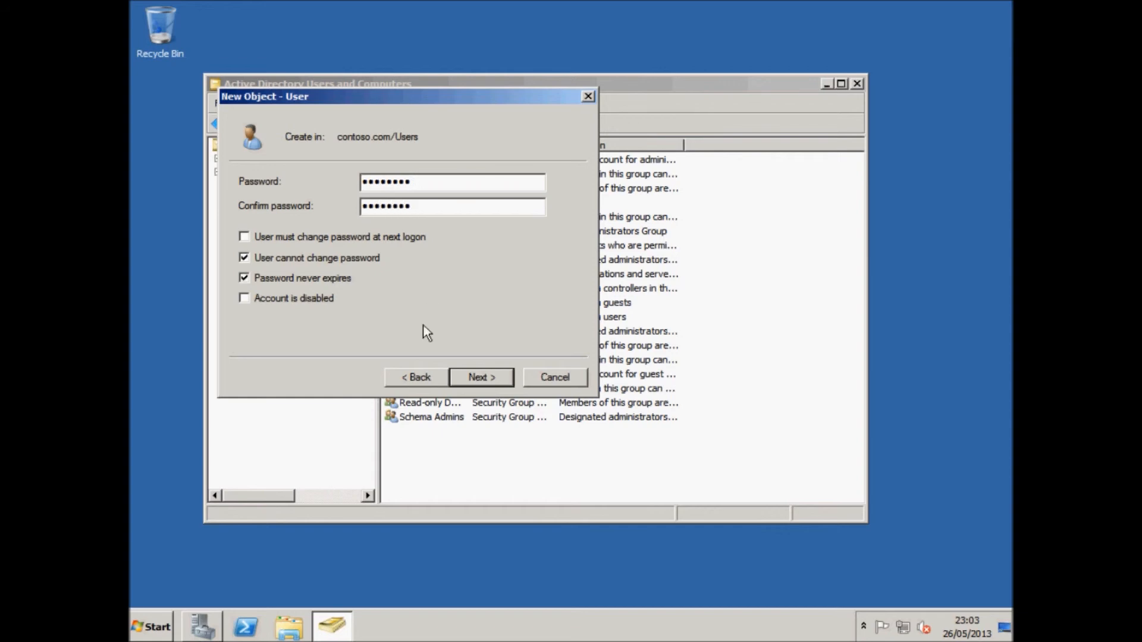
# Review the summary and finish creating the Student1 user.
pyautogui.click(463, 368)
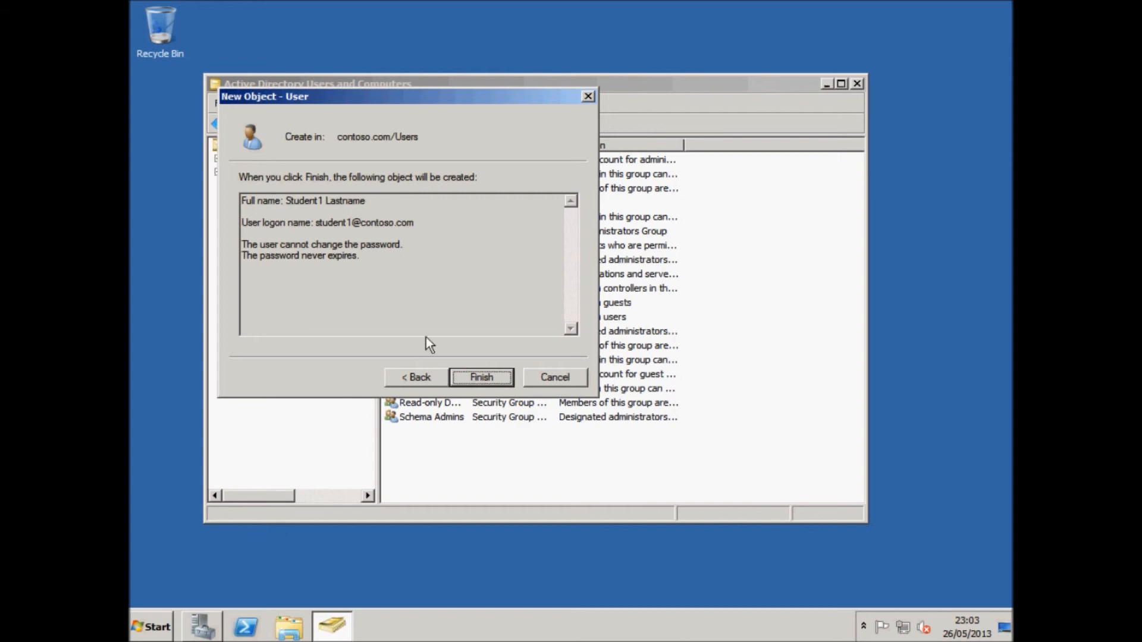
pyautogui.moveTo(375, 252); pyautogui.dragTo(241, 199)
pyautogui.click(350, 262)
pyautogui.click(479, 379)
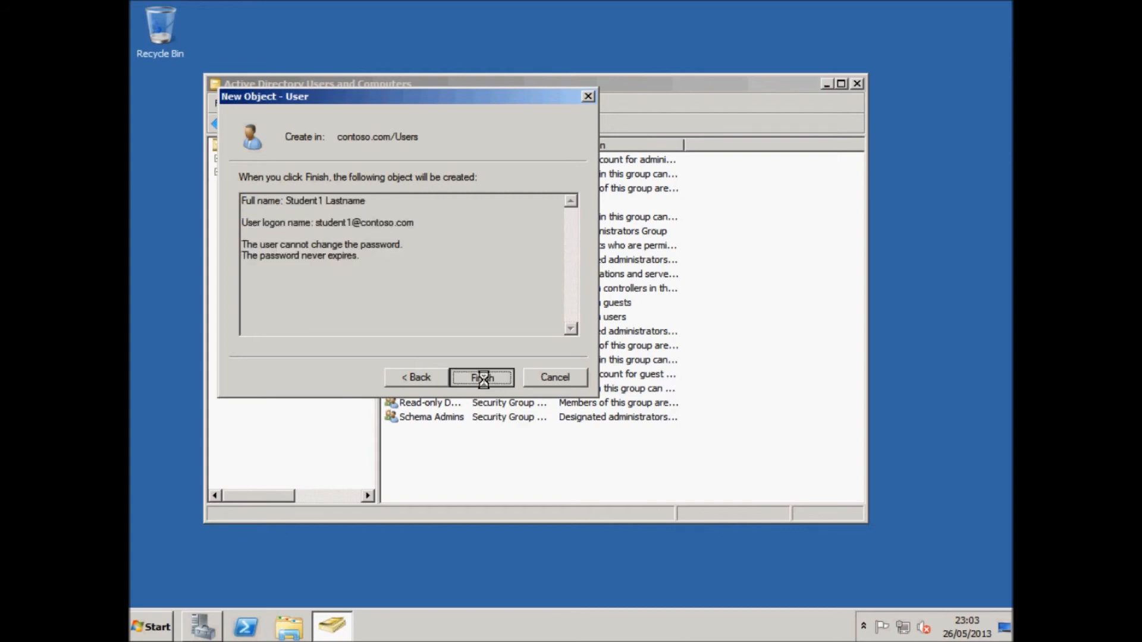
pyautogui.click(483, 453)
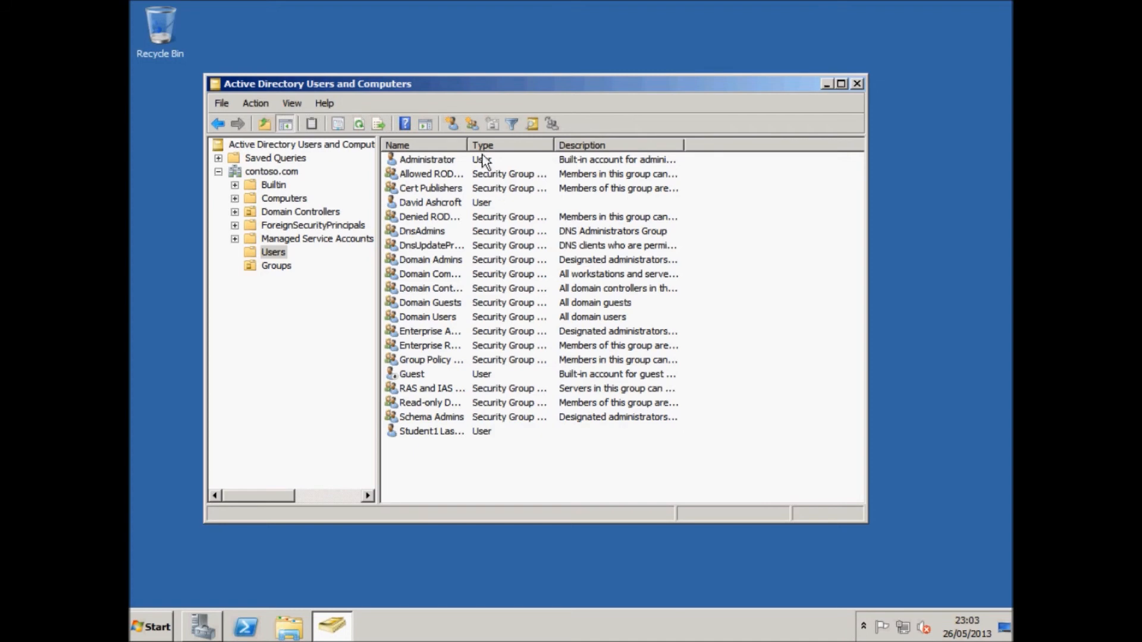
# Open Student1 Lastname's properties and step through its tabs to Member Of, showing only Domain Users.
pyautogui.moveTo(467, 145); pyautogui.dragTo(547, 145)
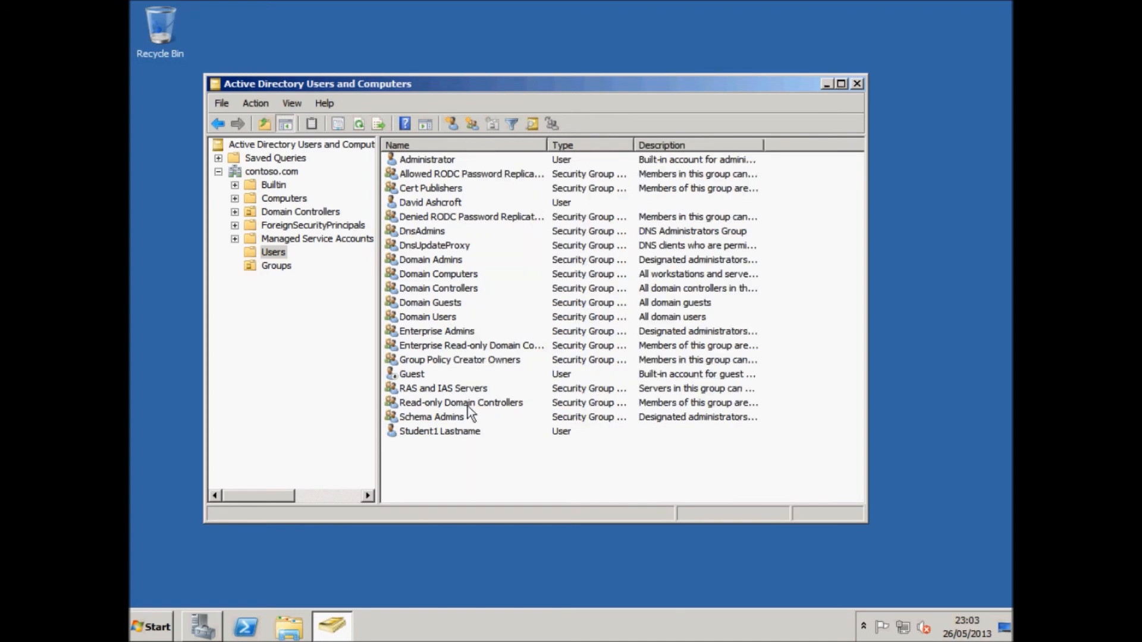
pyautogui.click(426, 433)
pyautogui.doubleClick(424, 431)
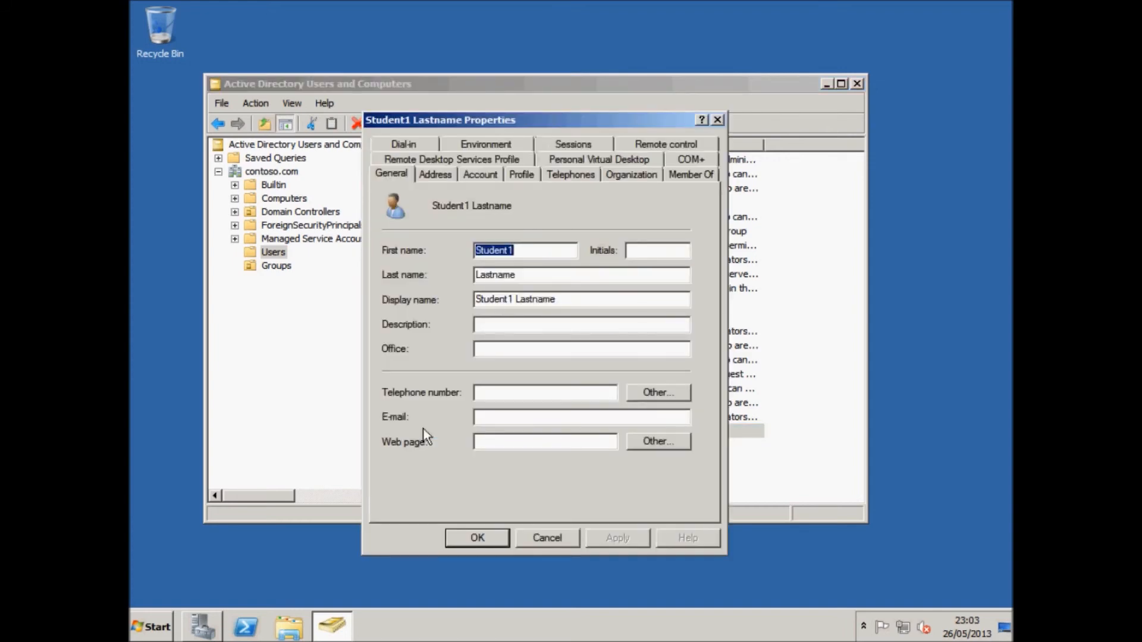
pyautogui.click(489, 391)
pyautogui.click(429, 174)
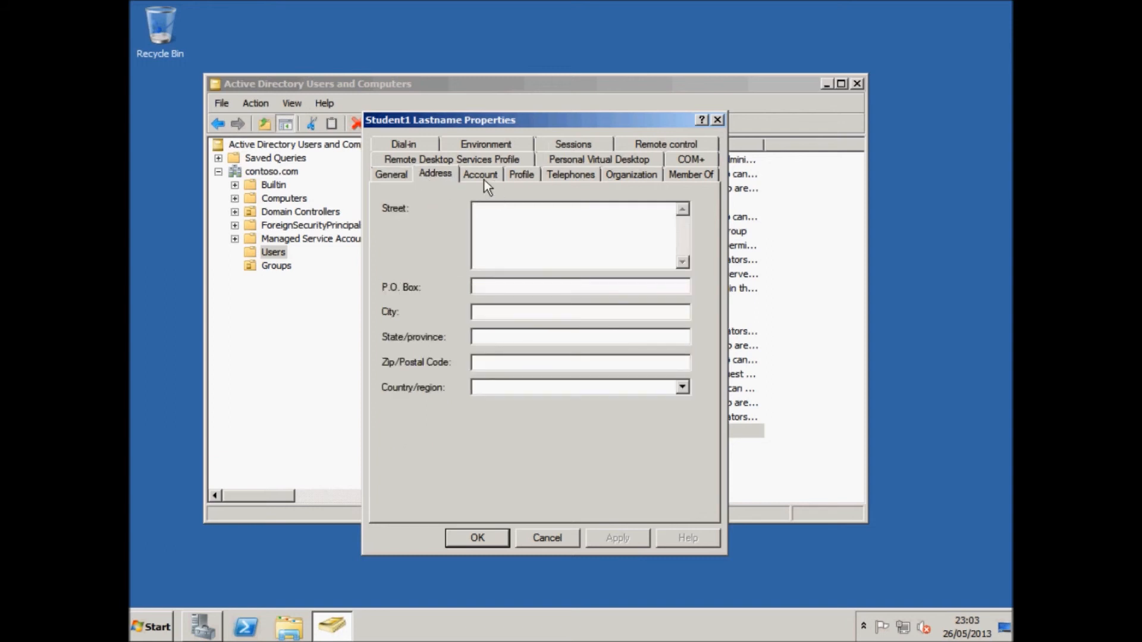
pyautogui.click(481, 179)
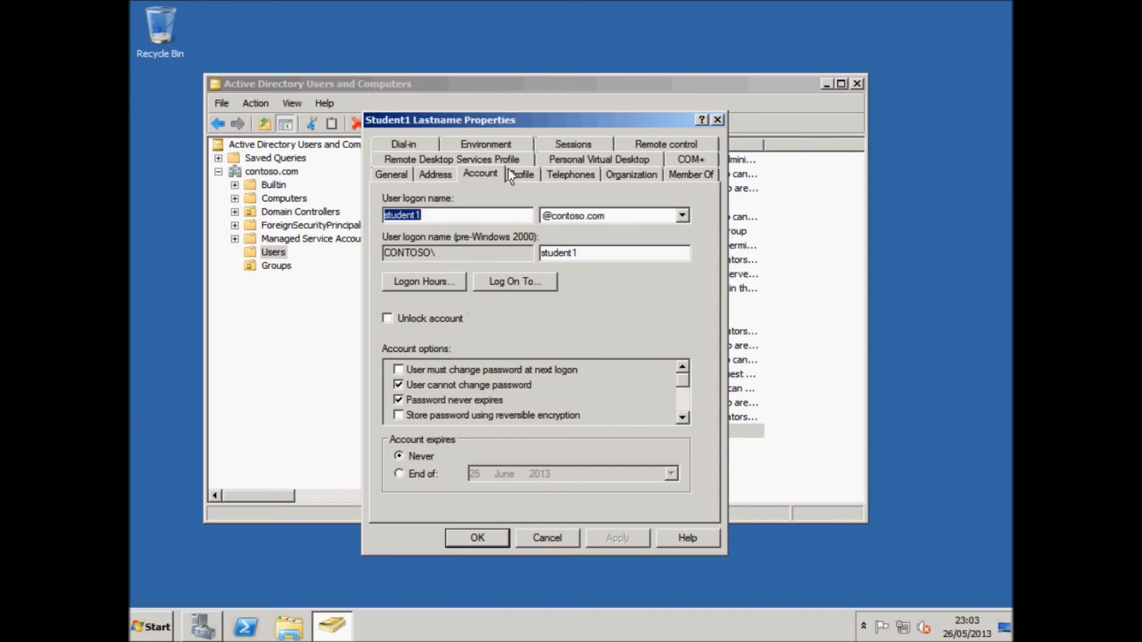
pyautogui.click(523, 179)
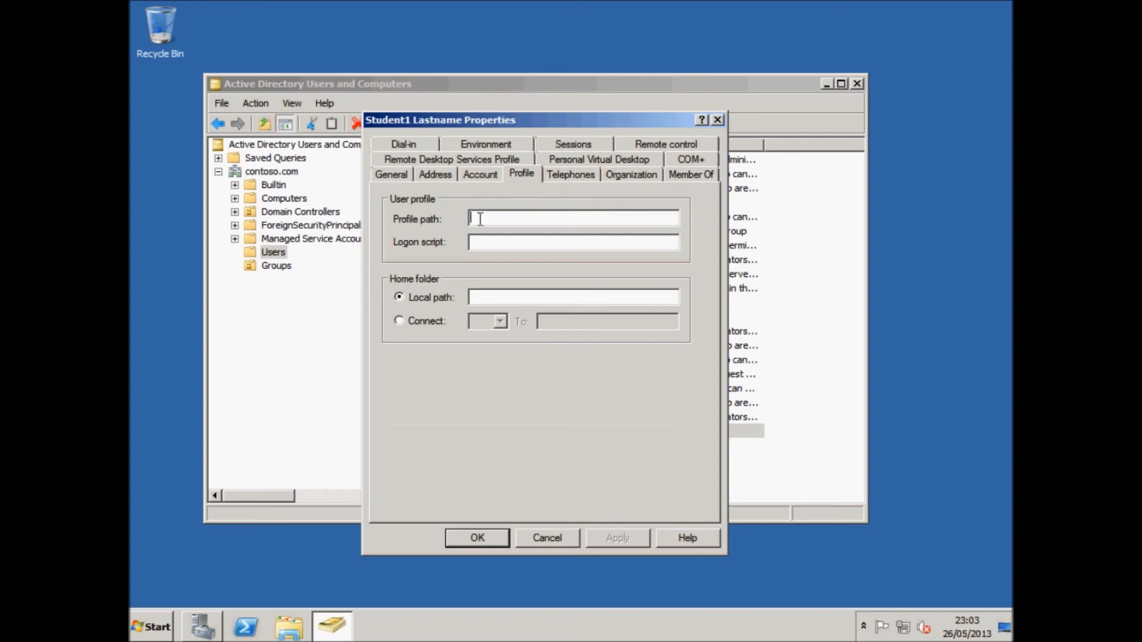
pyautogui.click(570, 176)
pyautogui.click(643, 178)
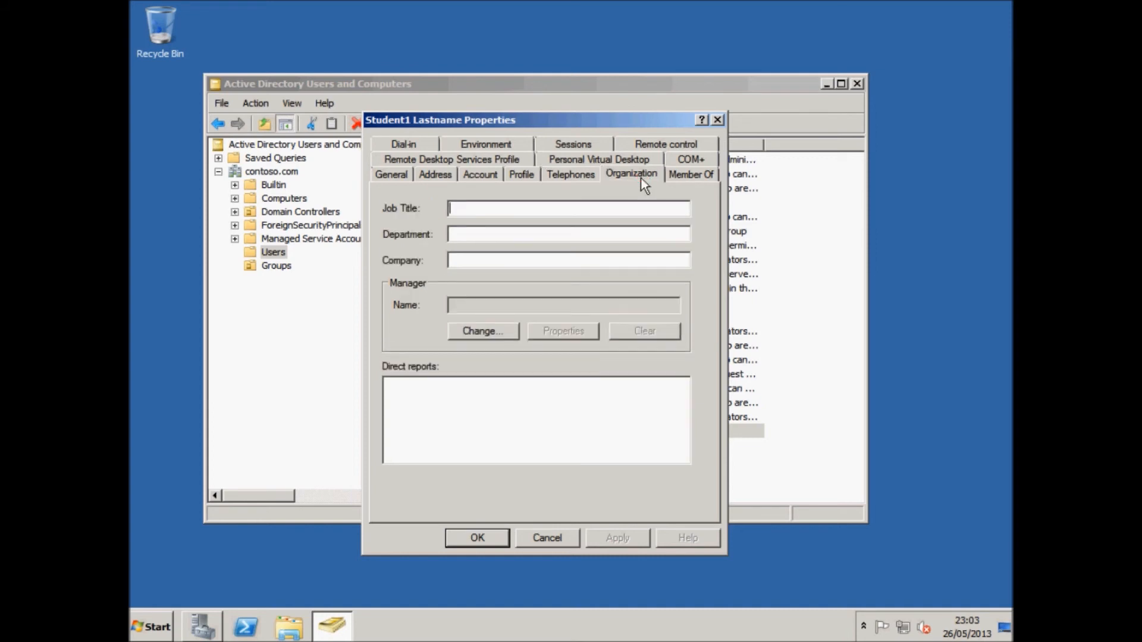
pyautogui.click(674, 179)
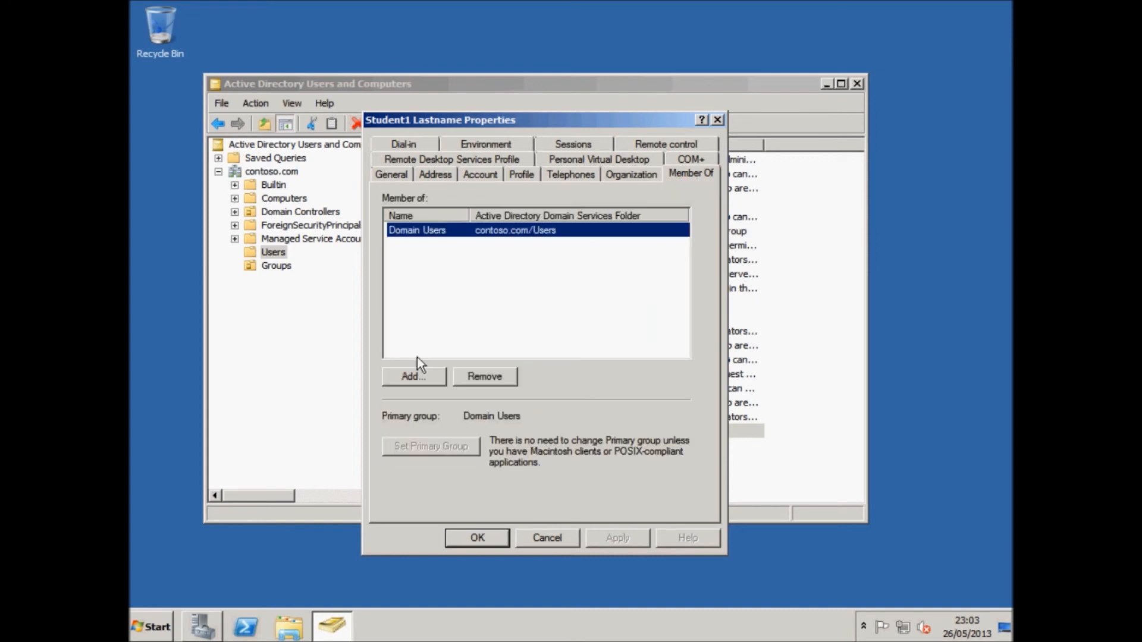
pyautogui.click(415, 377)
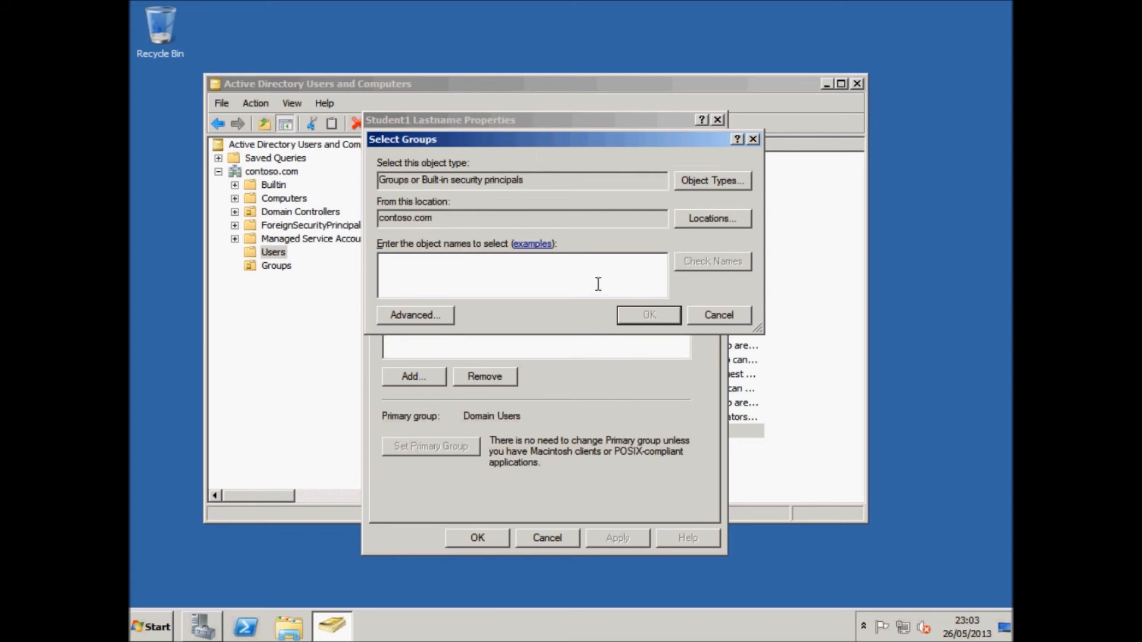
# Add Student1 to the Students group and save the user's properties.
pyautogui.write('students')
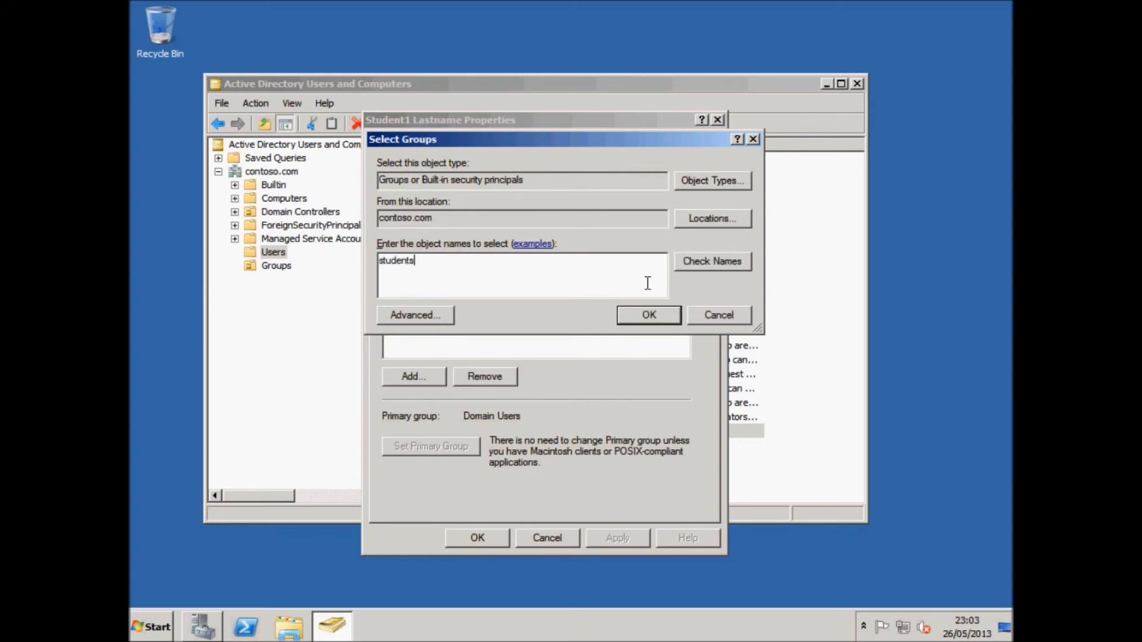
pyautogui.click(649, 316)
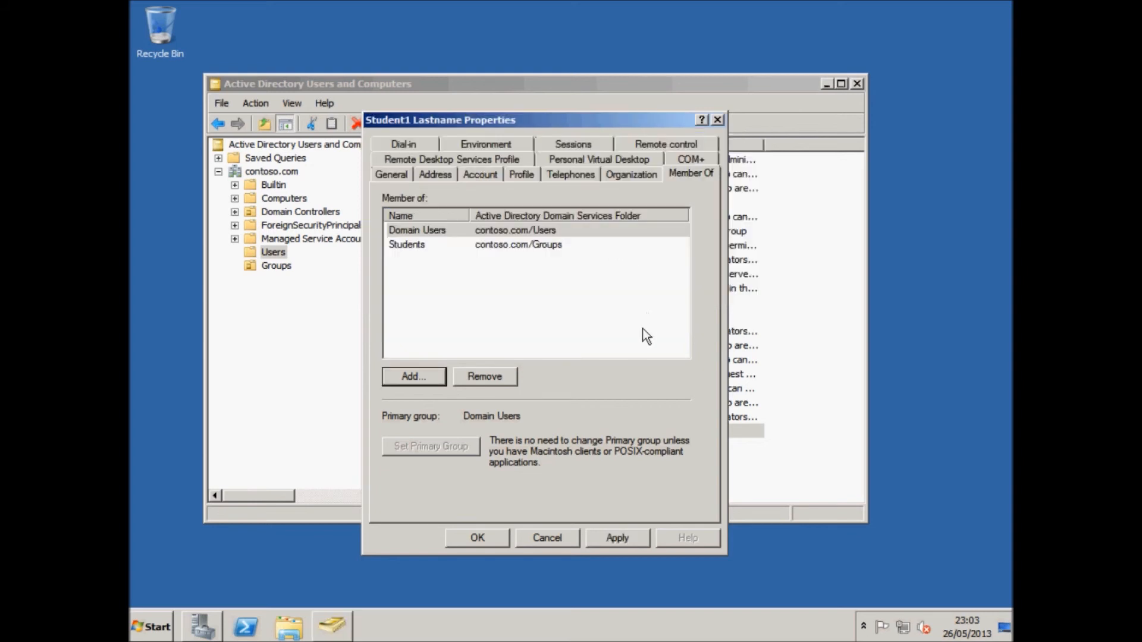
pyautogui.click(412, 249)
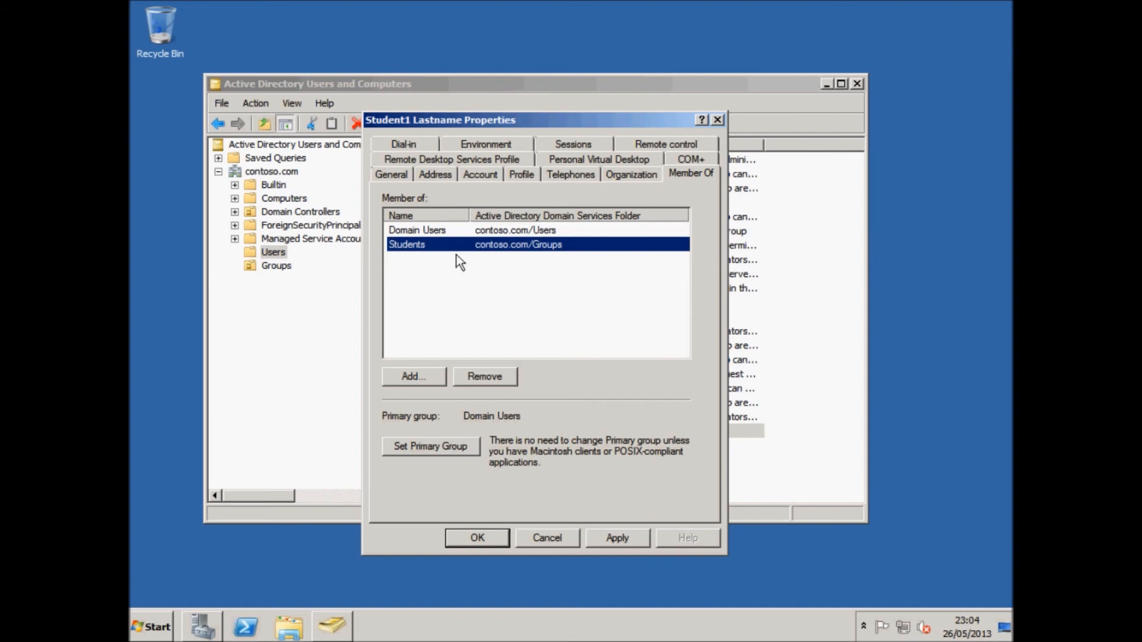
pyautogui.click(476, 231)
pyautogui.click(487, 246)
pyautogui.click(615, 530)
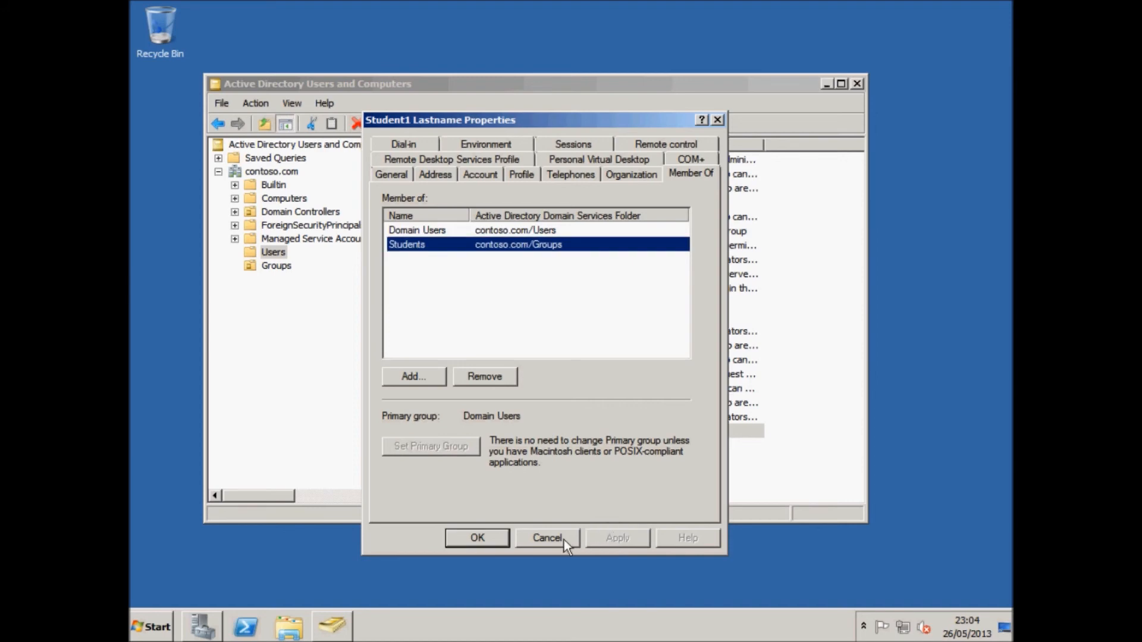
pyautogui.click(479, 538)
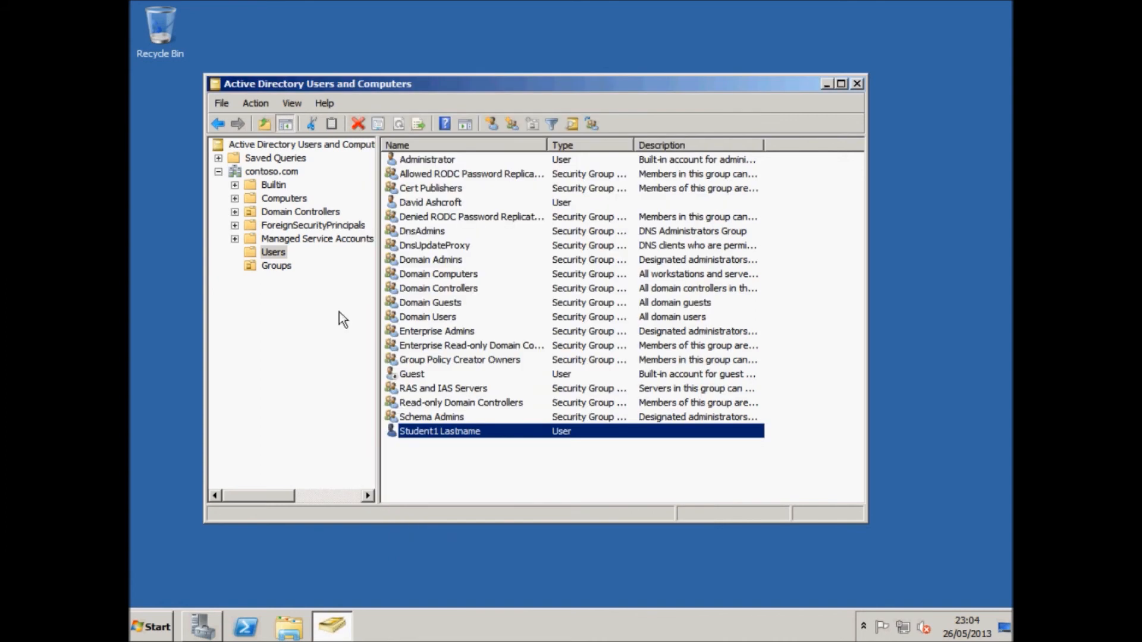
# Switch to the Windows XP virtual machine's welcome screen.
pyautogui.click(279, 252)
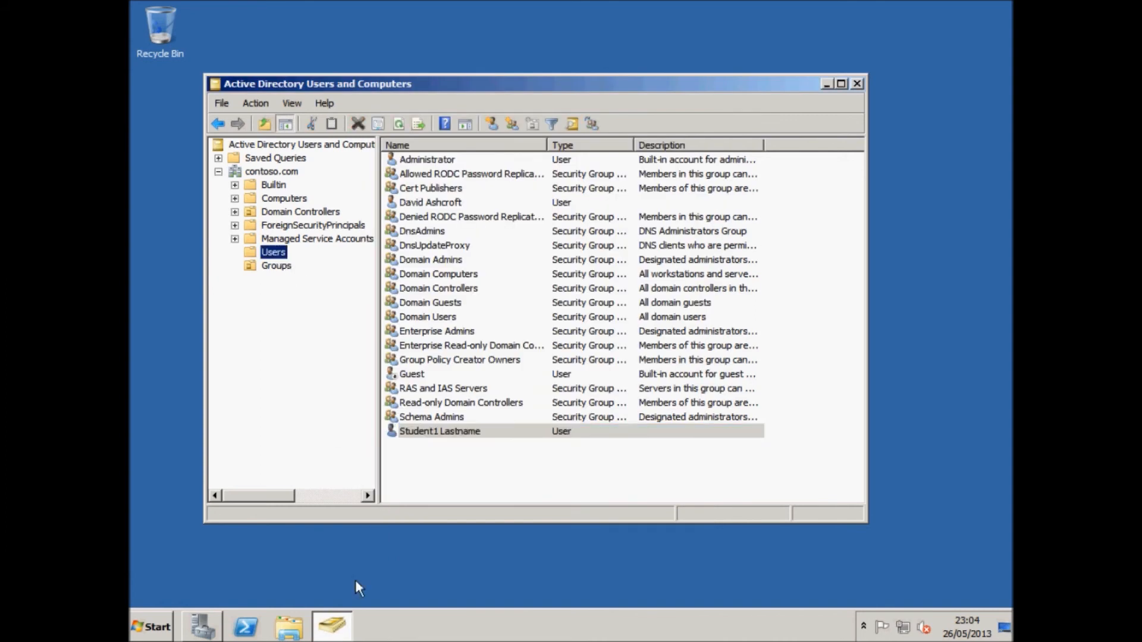
pyautogui.moveTo(356, 636)
pyautogui.click(380, 618)
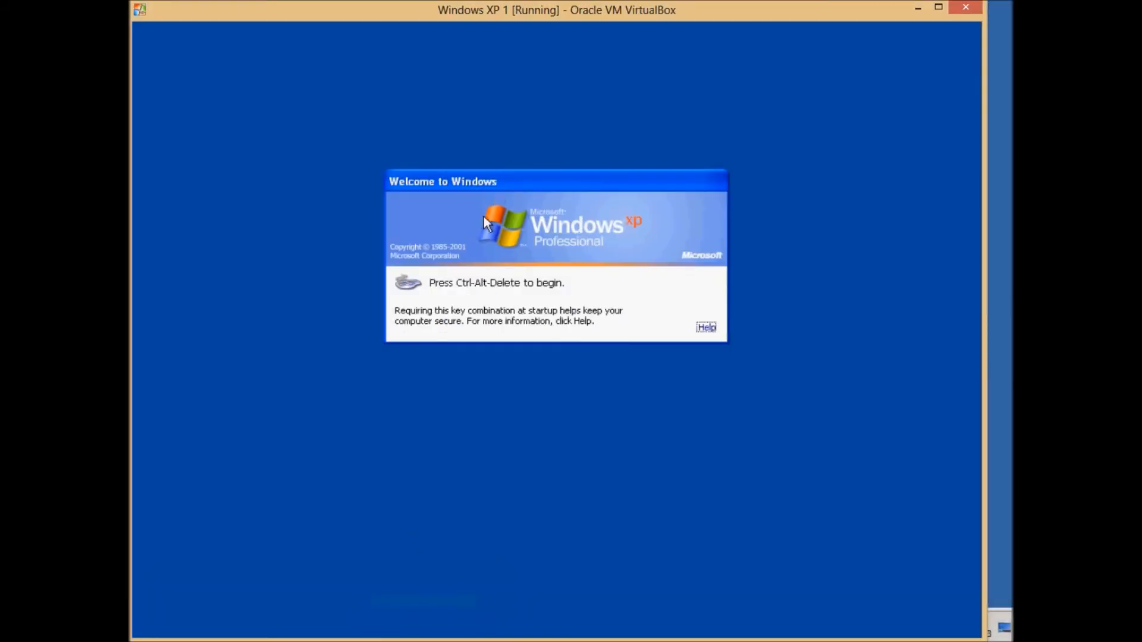
# Log on to the CONTOSO domain in the XP VM as student1 with the account password.
pyautogui.hotkey('ctrl', 'alt', 'Delete')
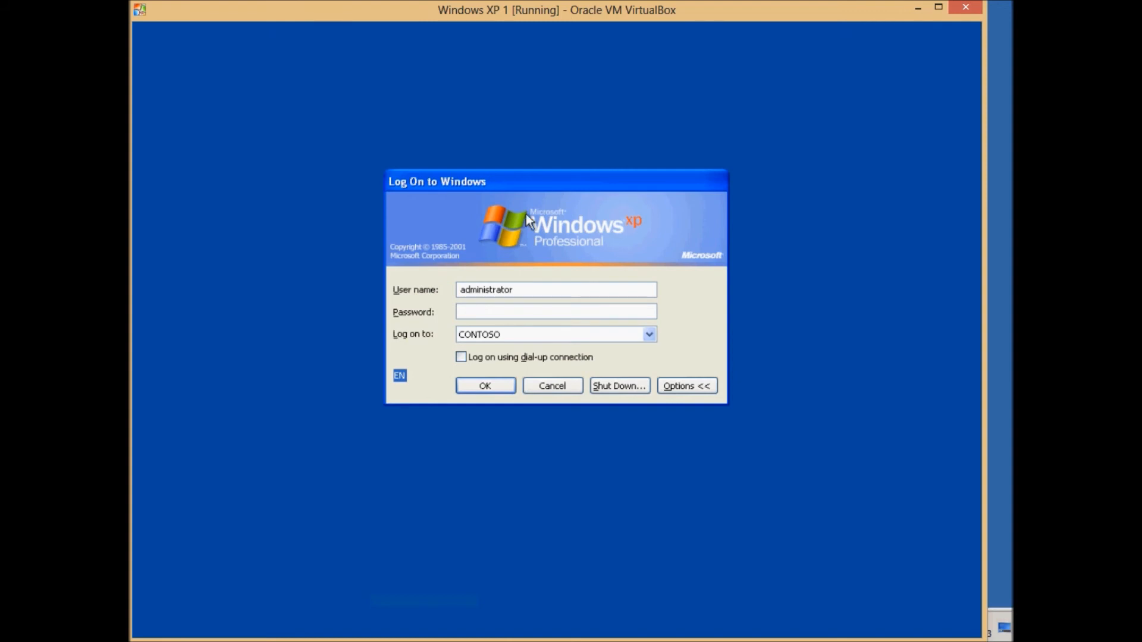
pyautogui.hotkey('shift', 'Tab')
pyautogui.write('student')
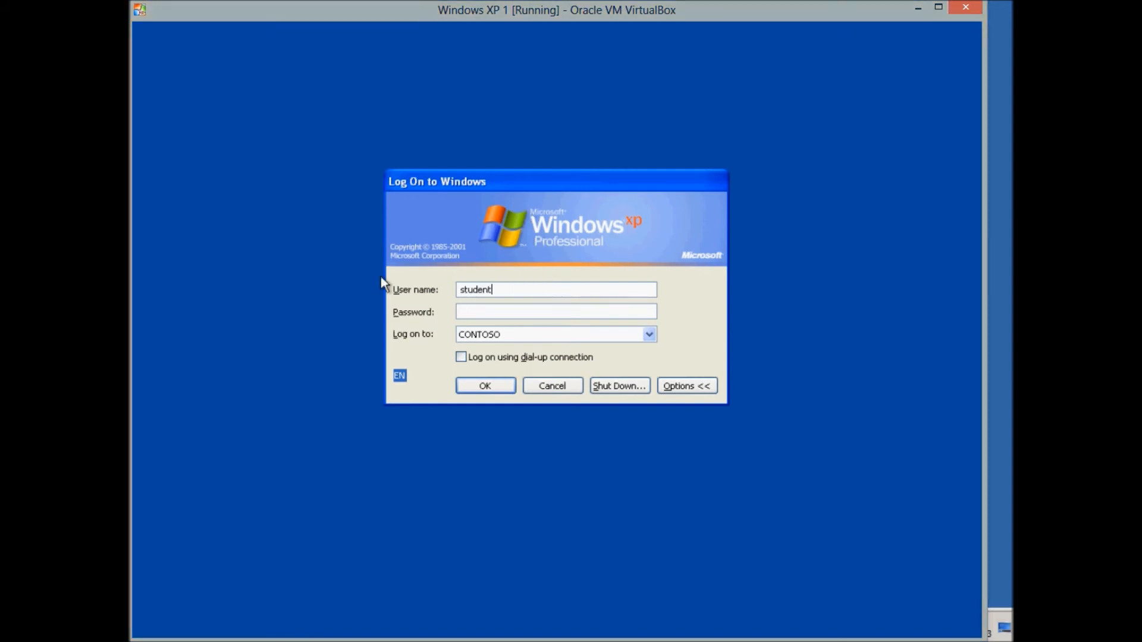
pyautogui.write('1Pa$$w0rd')
pyautogui.press('Return')
pyautogui.press('Return')
pyautogui.write('Pa$$w0')
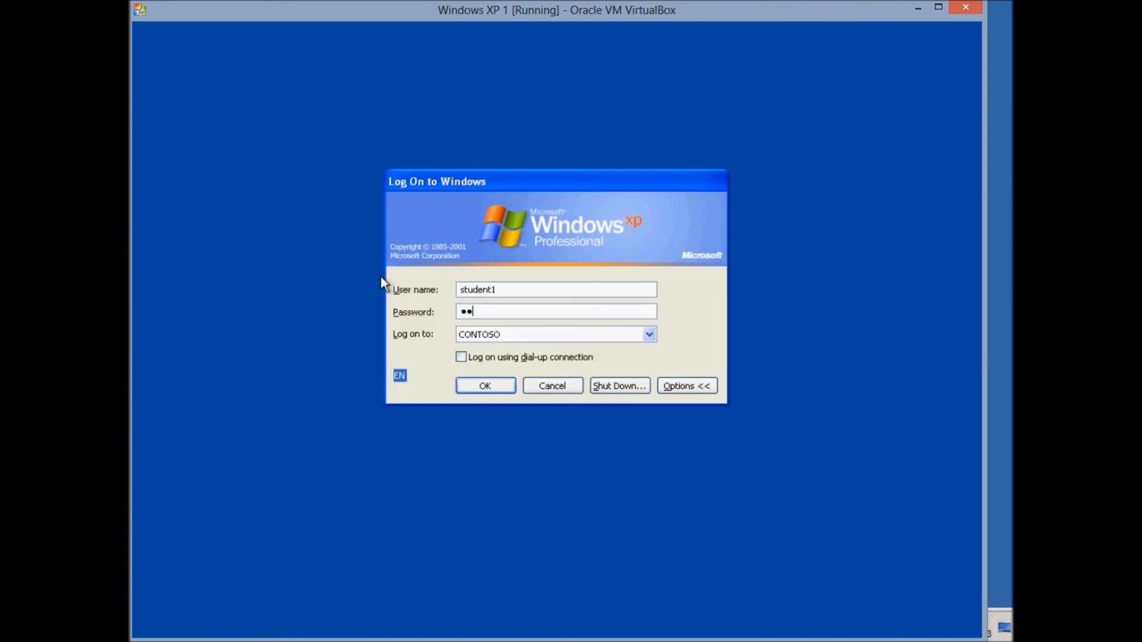
pyautogui.write('rd')
pyautogui.press('Return')
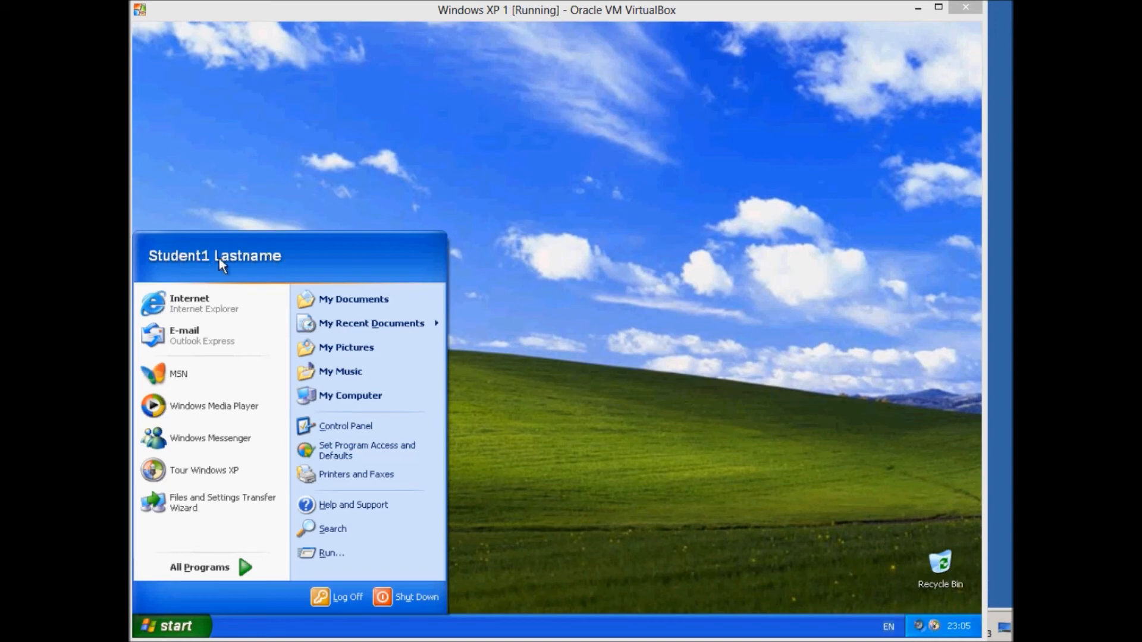
# Attempt to change student1's password via Ctrl+Alt+Del Change Password, entering old and new passwords.
pyautogui.click(298, 177)
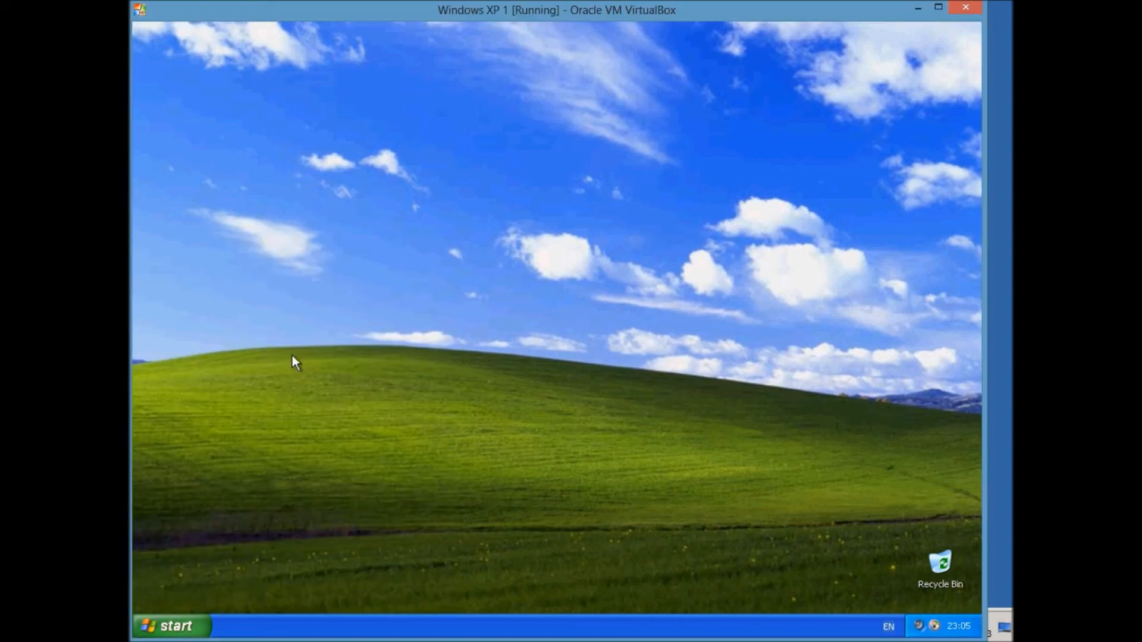
pyautogui.hotkey('ctrl', 'alt', 'Delete')
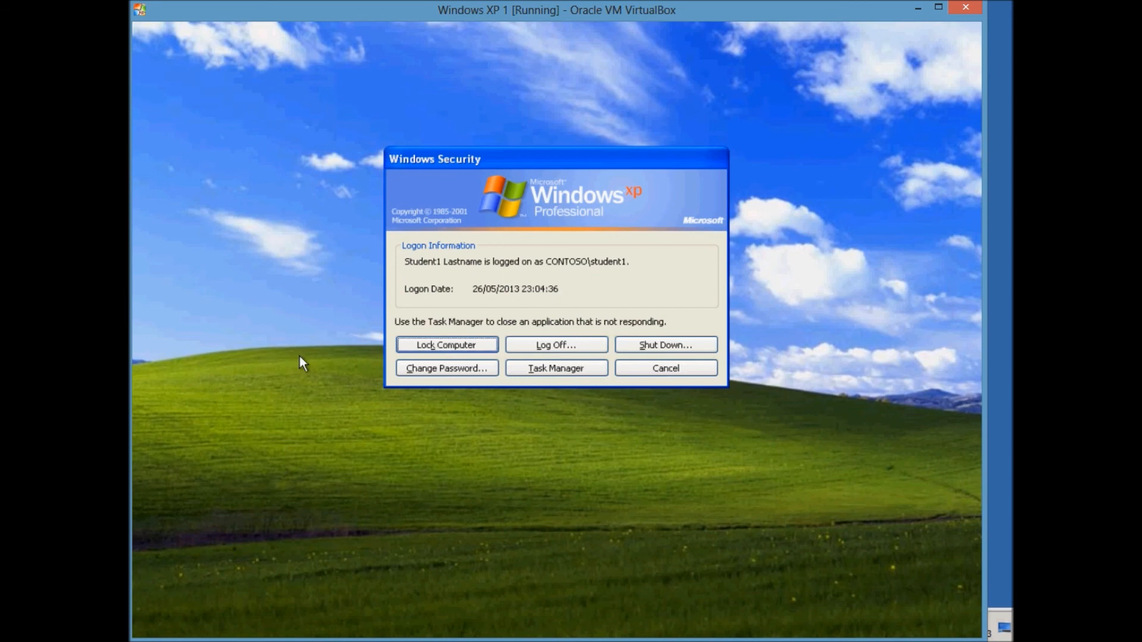
pyautogui.click(446, 368)
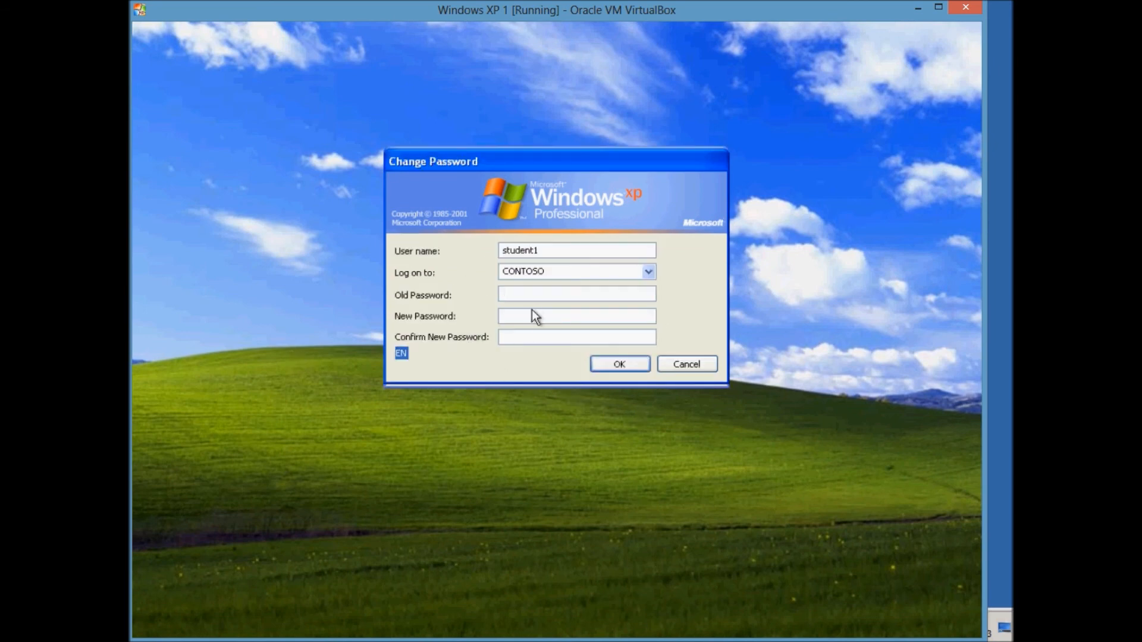
pyautogui.write('*********')
pyautogui.press('Tab')
pyautogui.write('****')
pyautogui.press('Tab')
pyautogui.write('****')
pyautogui.click(634, 370)
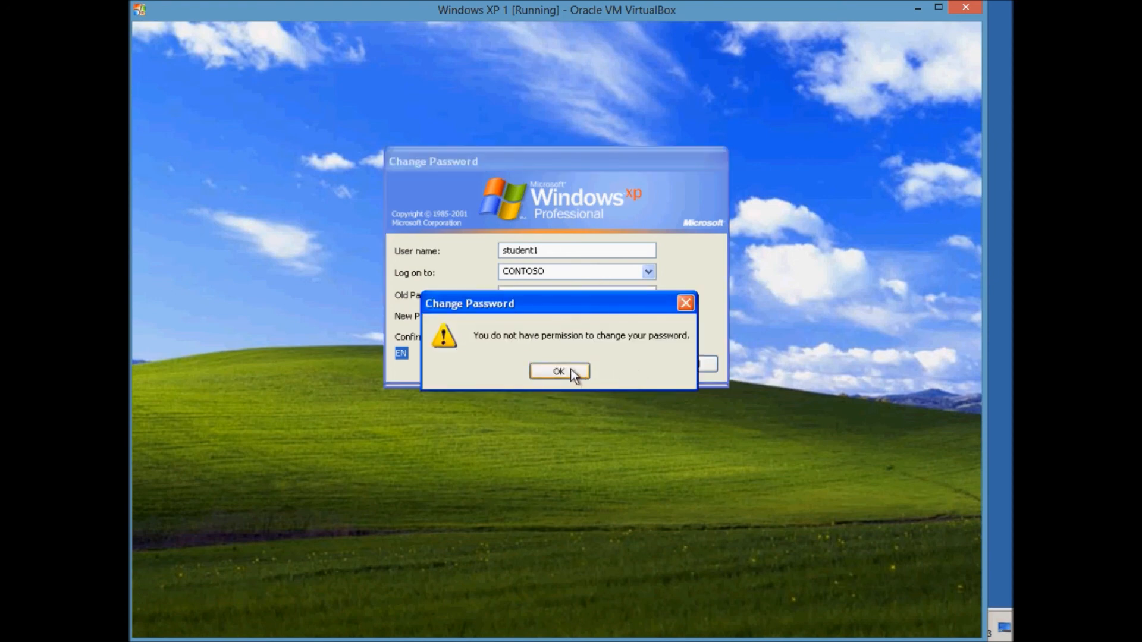
# Acknowledge the permission-denied error, cancel out of the security dialogs, and dismiss the XP tour notification.
pyautogui.click(570, 369)
pyautogui.click(657, 367)
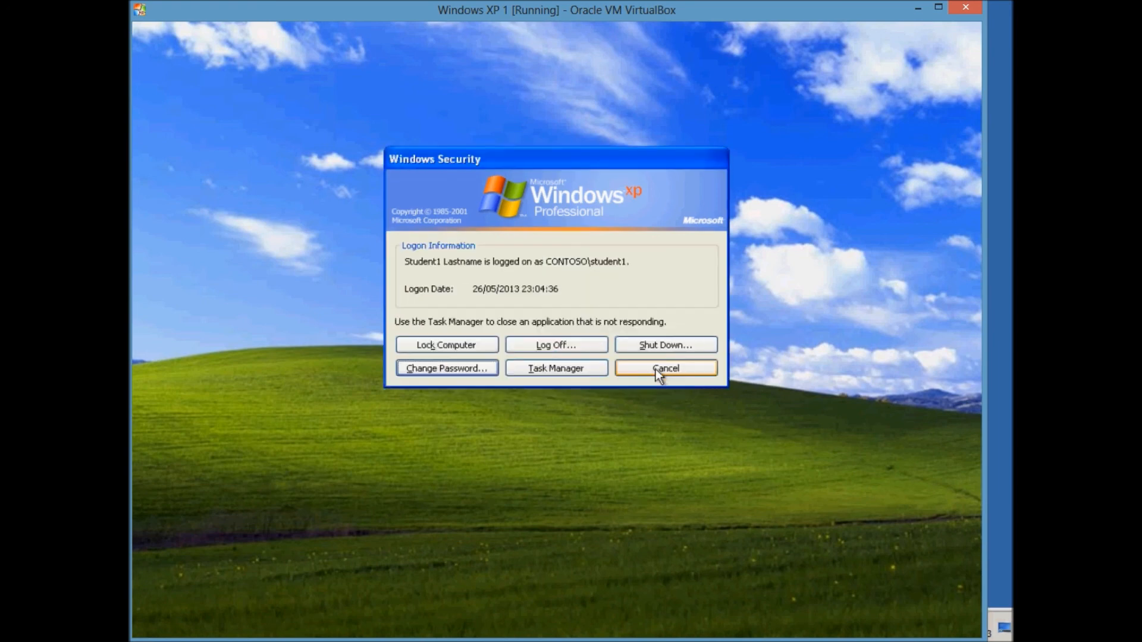
pyautogui.click(640, 374)
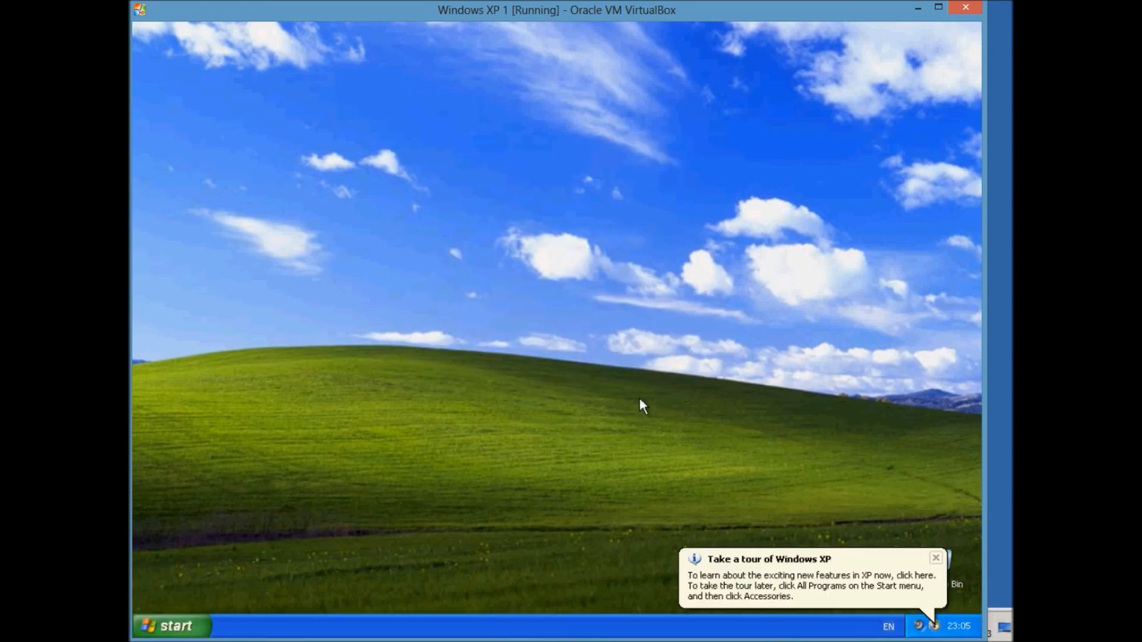
pyautogui.click(936, 558)
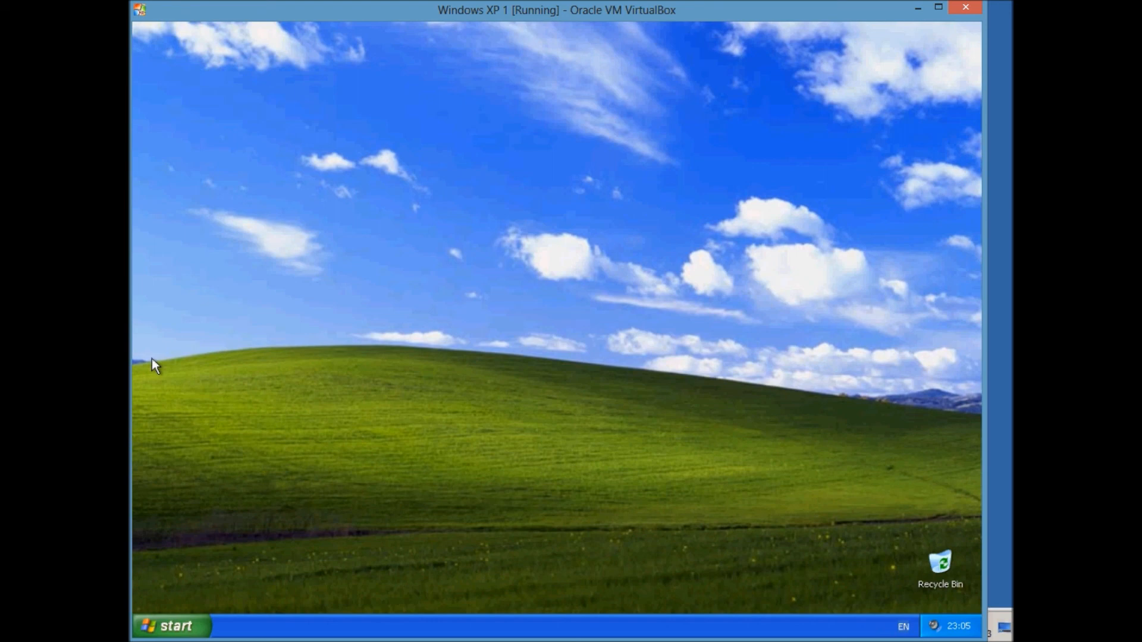